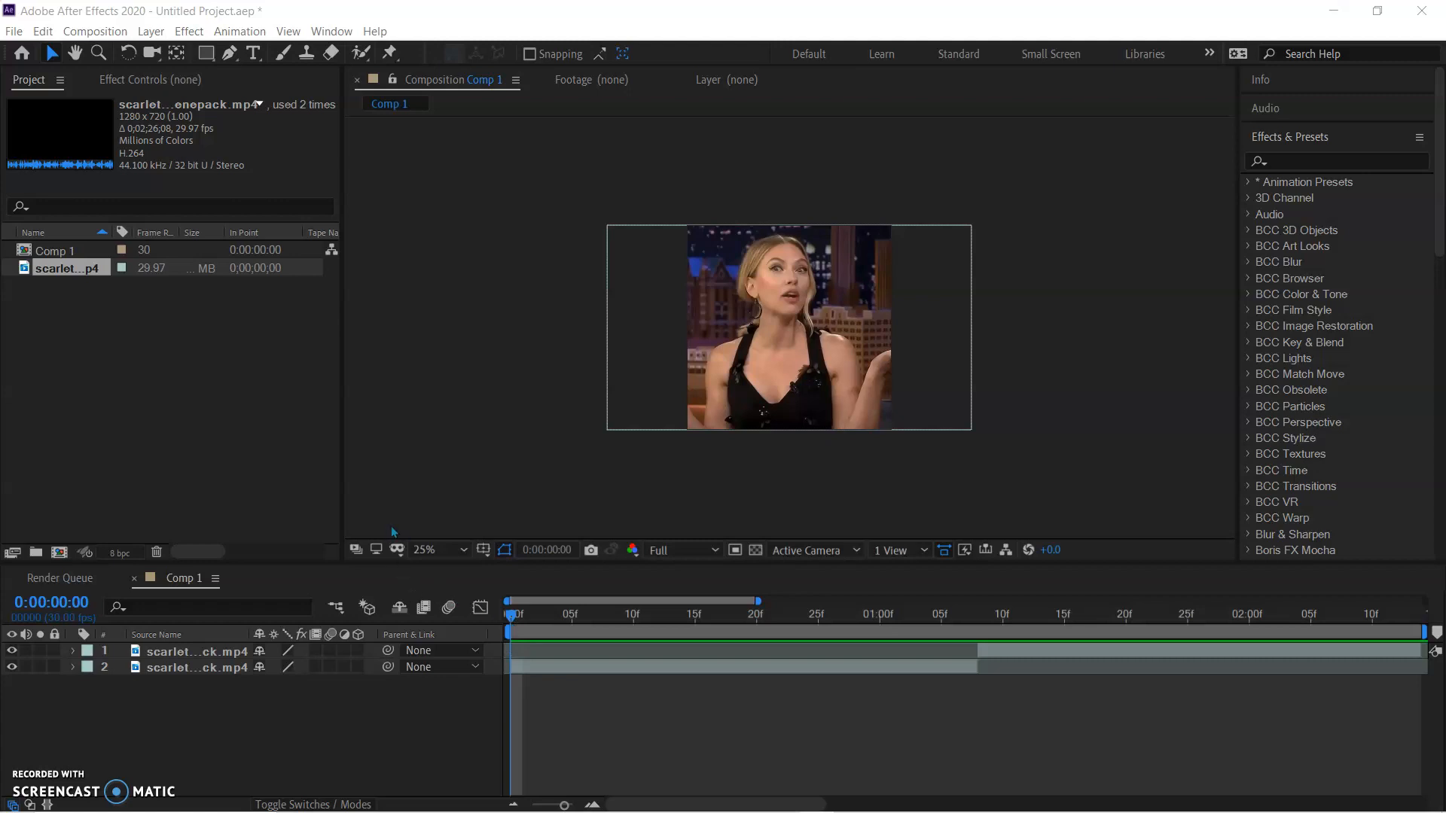
# Pre-compose the first clip's layer, moving all attributes into the new composition and adjusting the duration to the layer's time span
pyautogui.press('space')
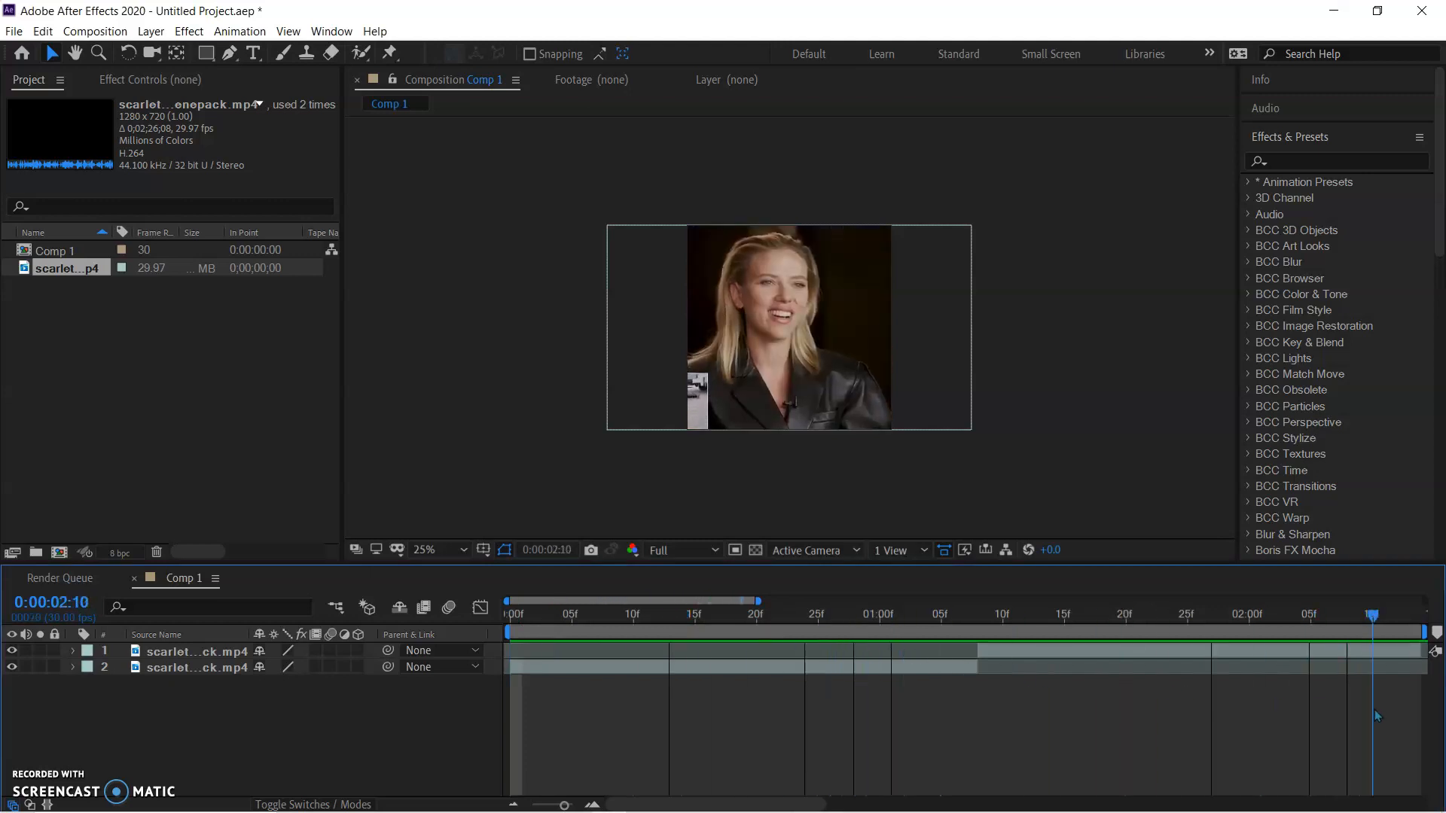
pyautogui.press('space')
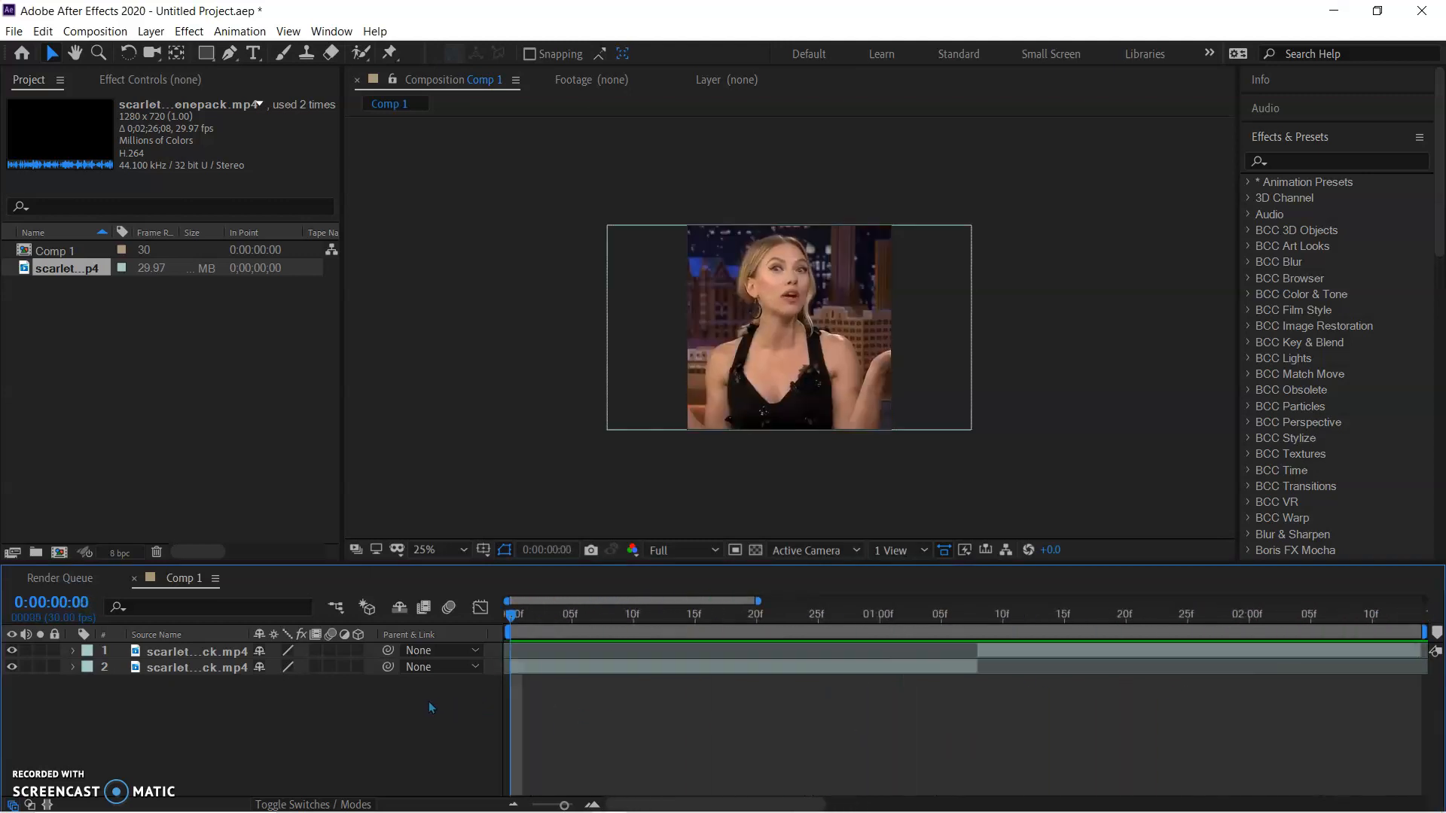
pyautogui.click(578, 672)
pyautogui.hotkey('ctrl', 'shift', 'c')
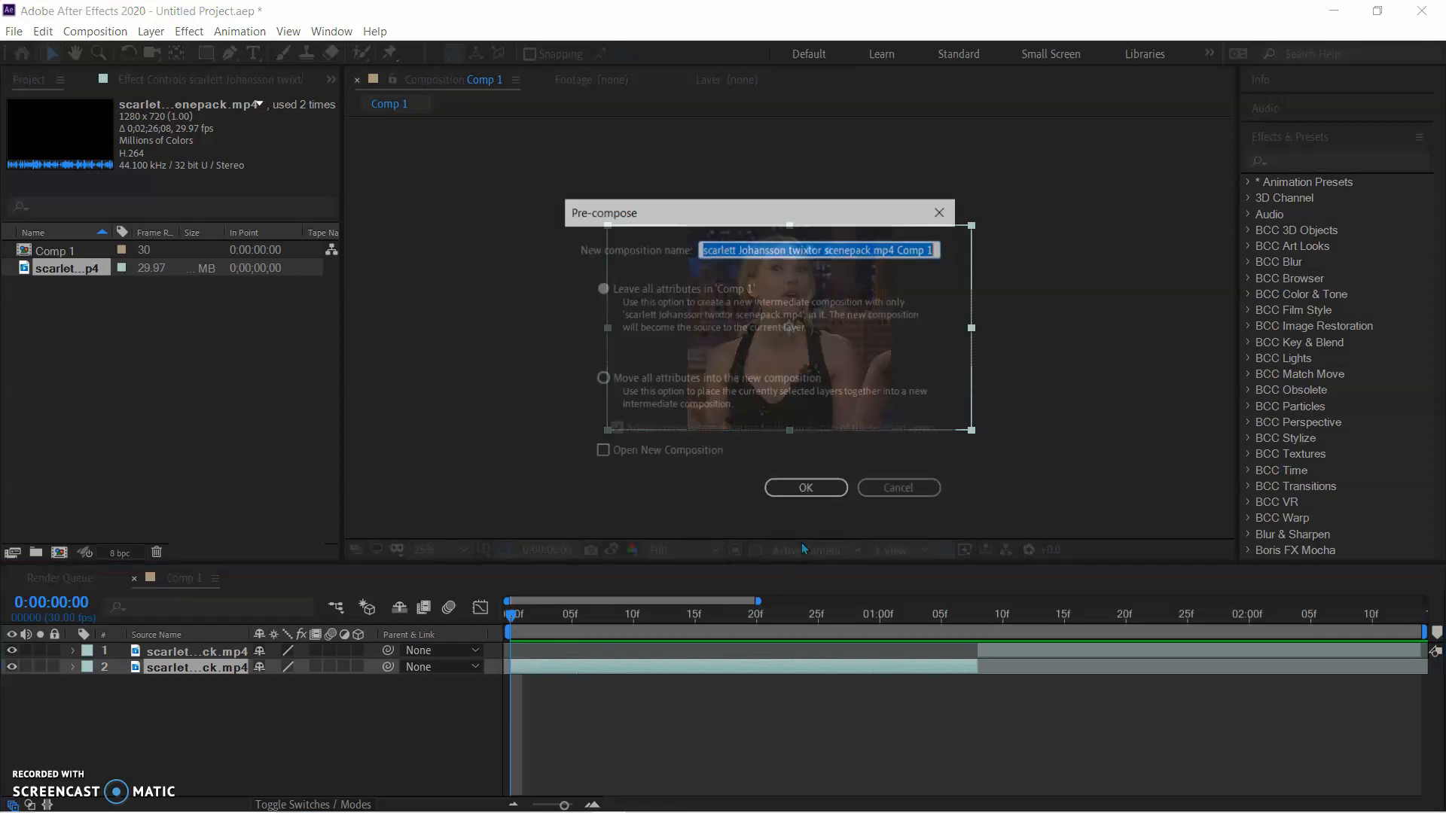
pyautogui.click(601, 379)
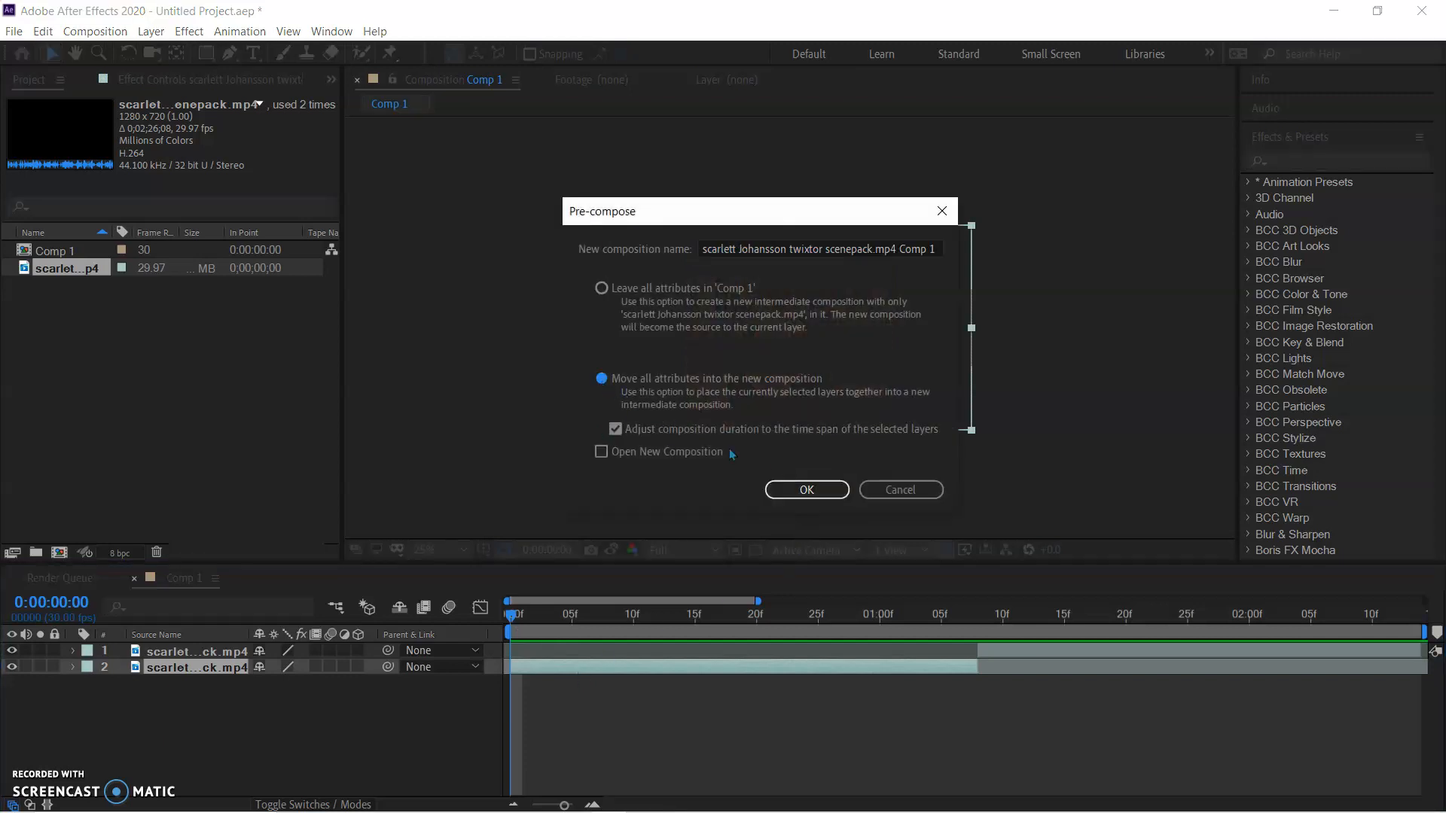
pyautogui.click(806, 491)
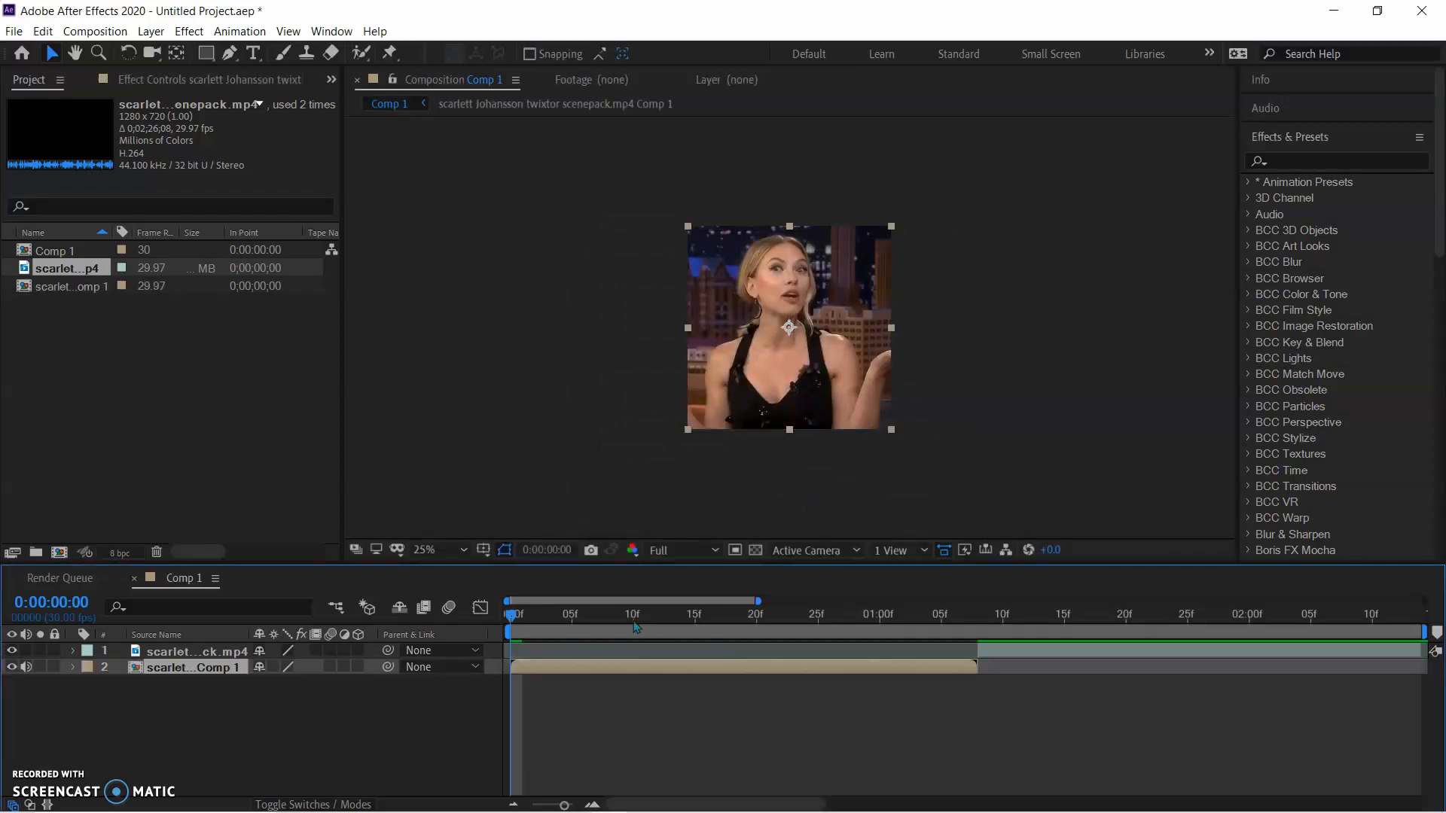
# Pre-compose the second clip's layer, which starts at 0:00:01:08, moving all attributes into the new composition
pyautogui.moveTo(513, 617); pyautogui.dragTo(979, 679)
pyautogui.click(1007, 651)
pyautogui.hotkey('ctrl', 'shift', 'c')
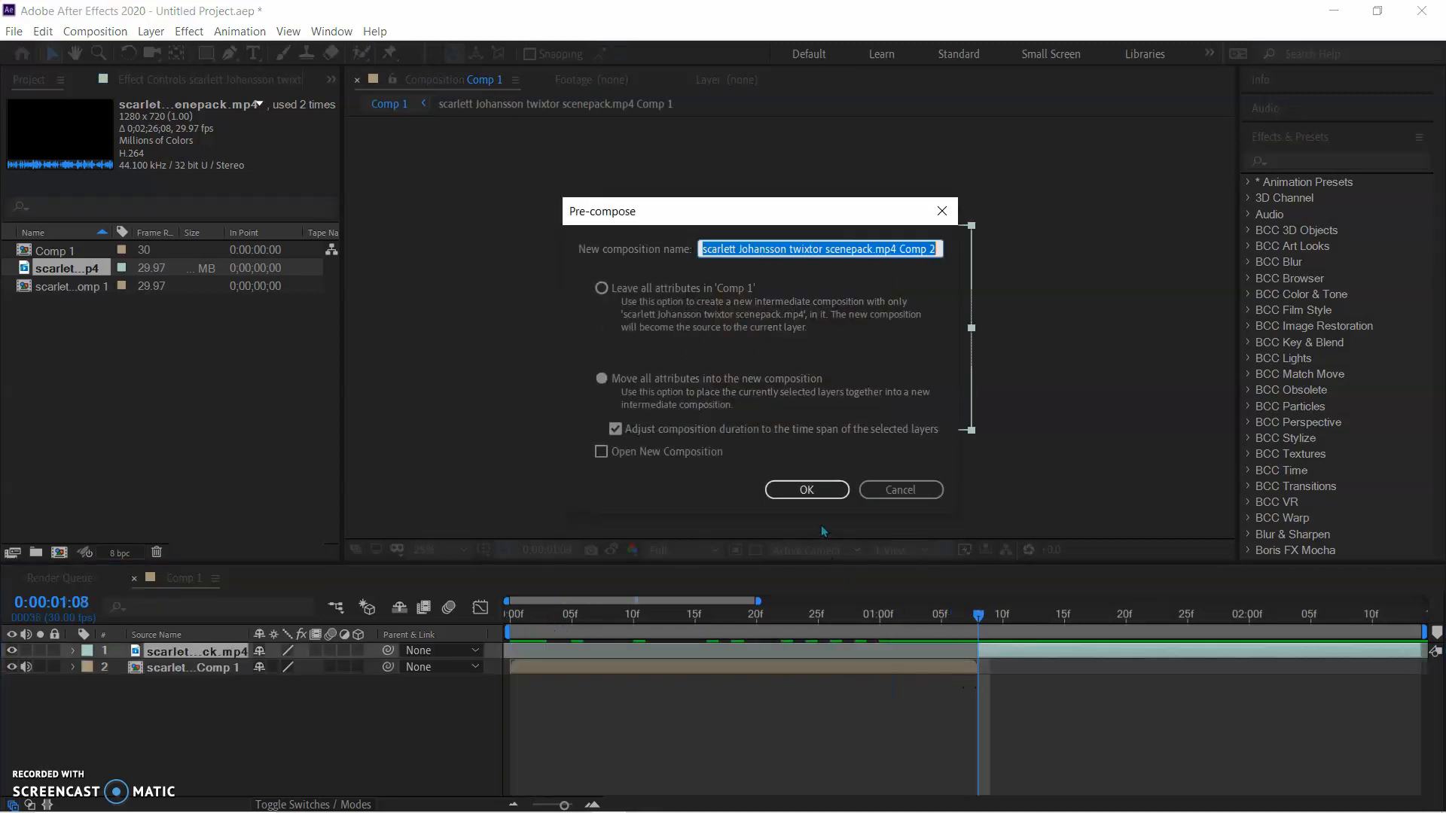
pyautogui.click(806, 490)
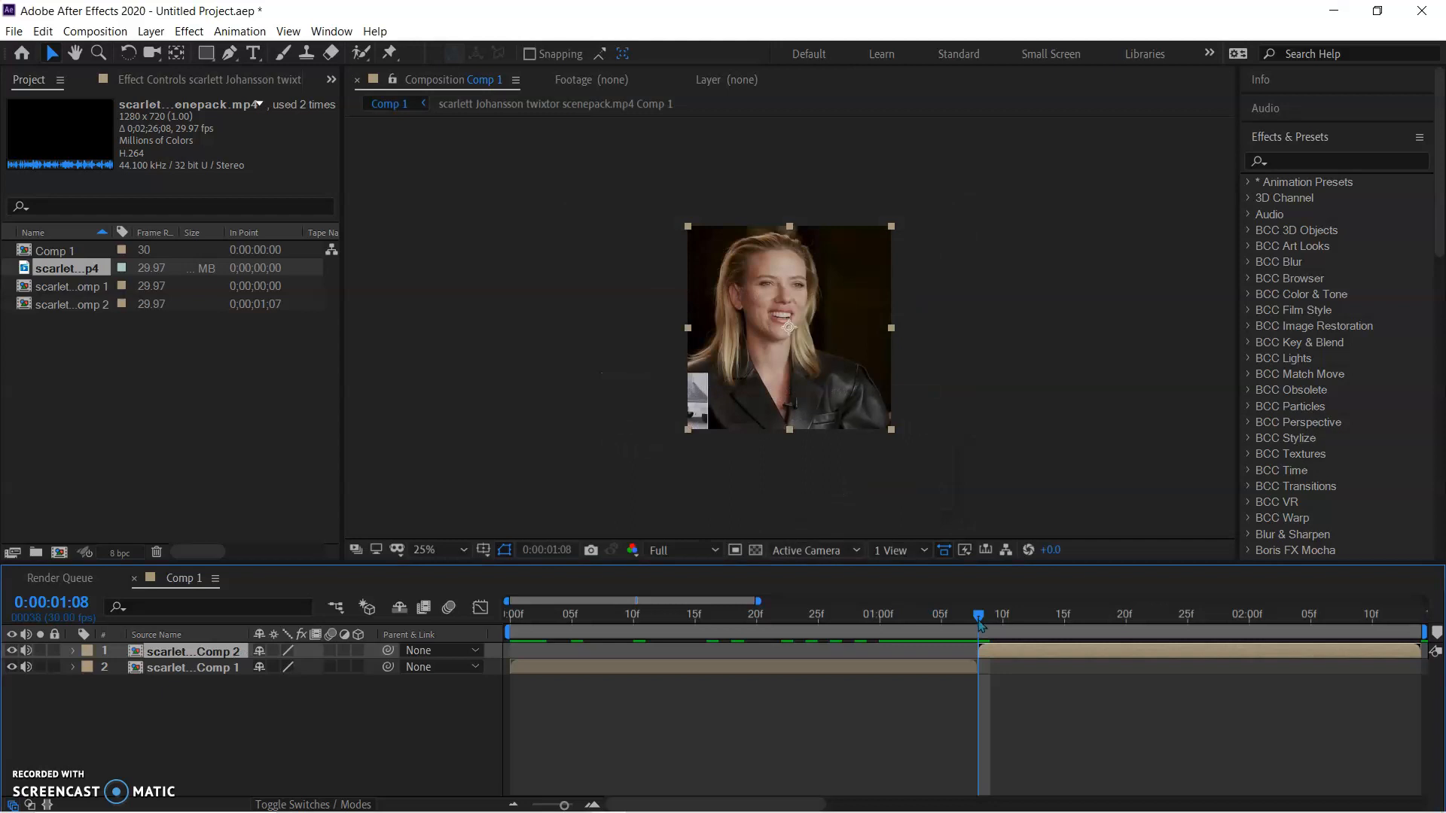
pyautogui.press('space')
pyautogui.rightClick(572, 670)
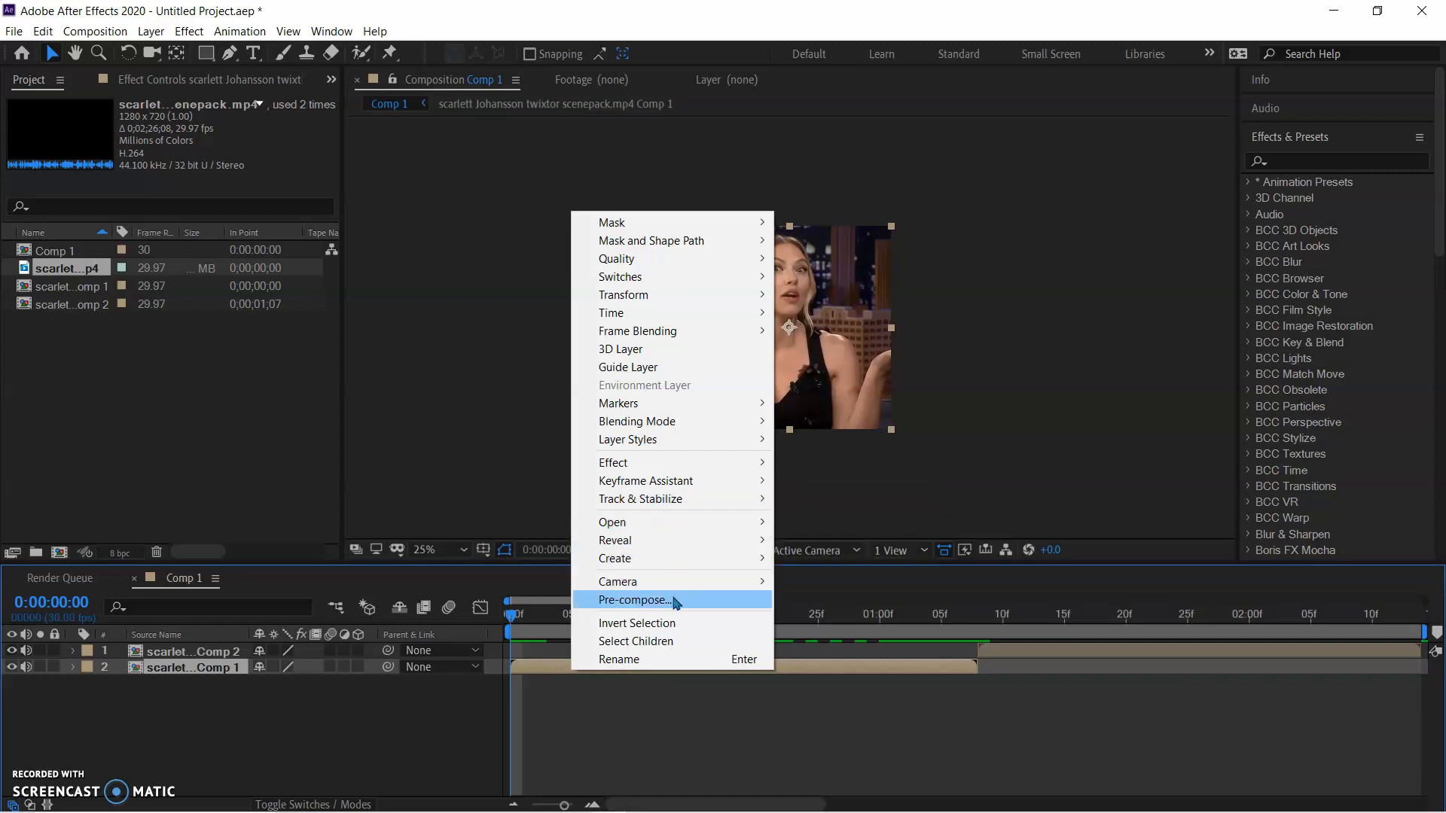
pyautogui.click(702, 733)
# Reveal the first pre-composed clip's transform properties and add Scale keyframes at 0:00:00:00 and 0:00:01:08
pyautogui.click(599, 667)
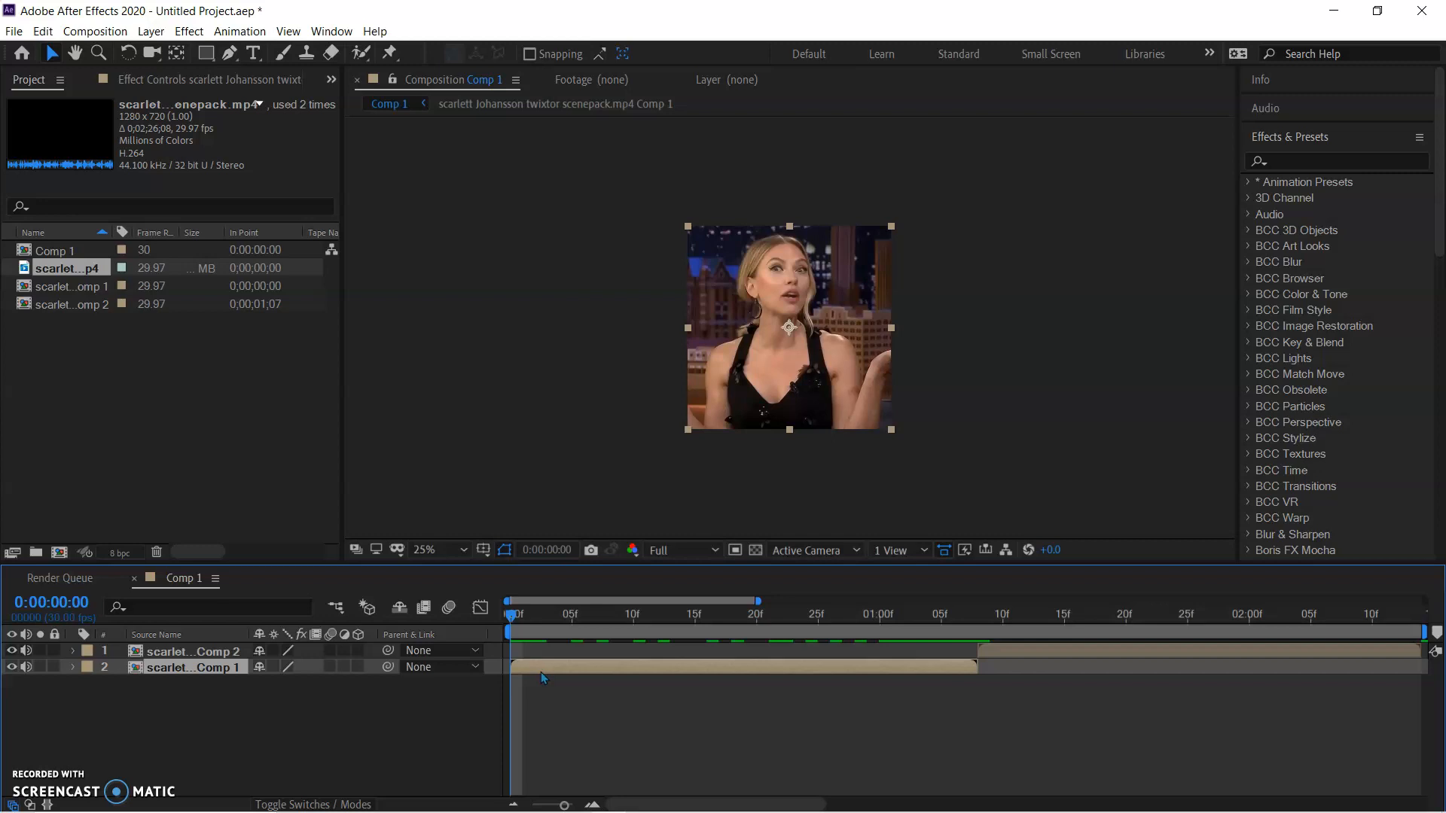
pyautogui.press('s')
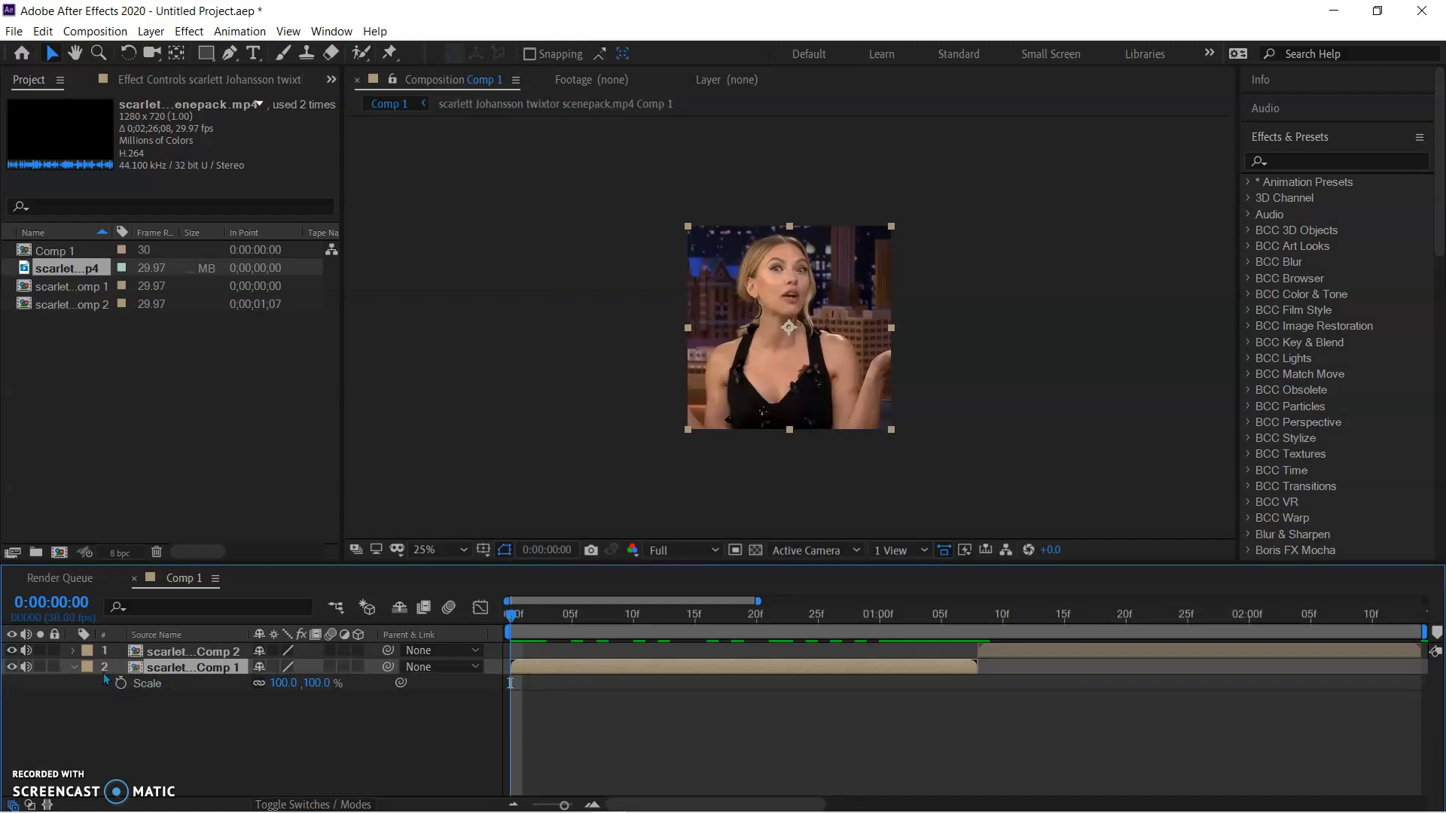
pyautogui.click(75, 667)
pyautogui.press('s')
pyautogui.click(74, 667)
pyautogui.click(74, 667)
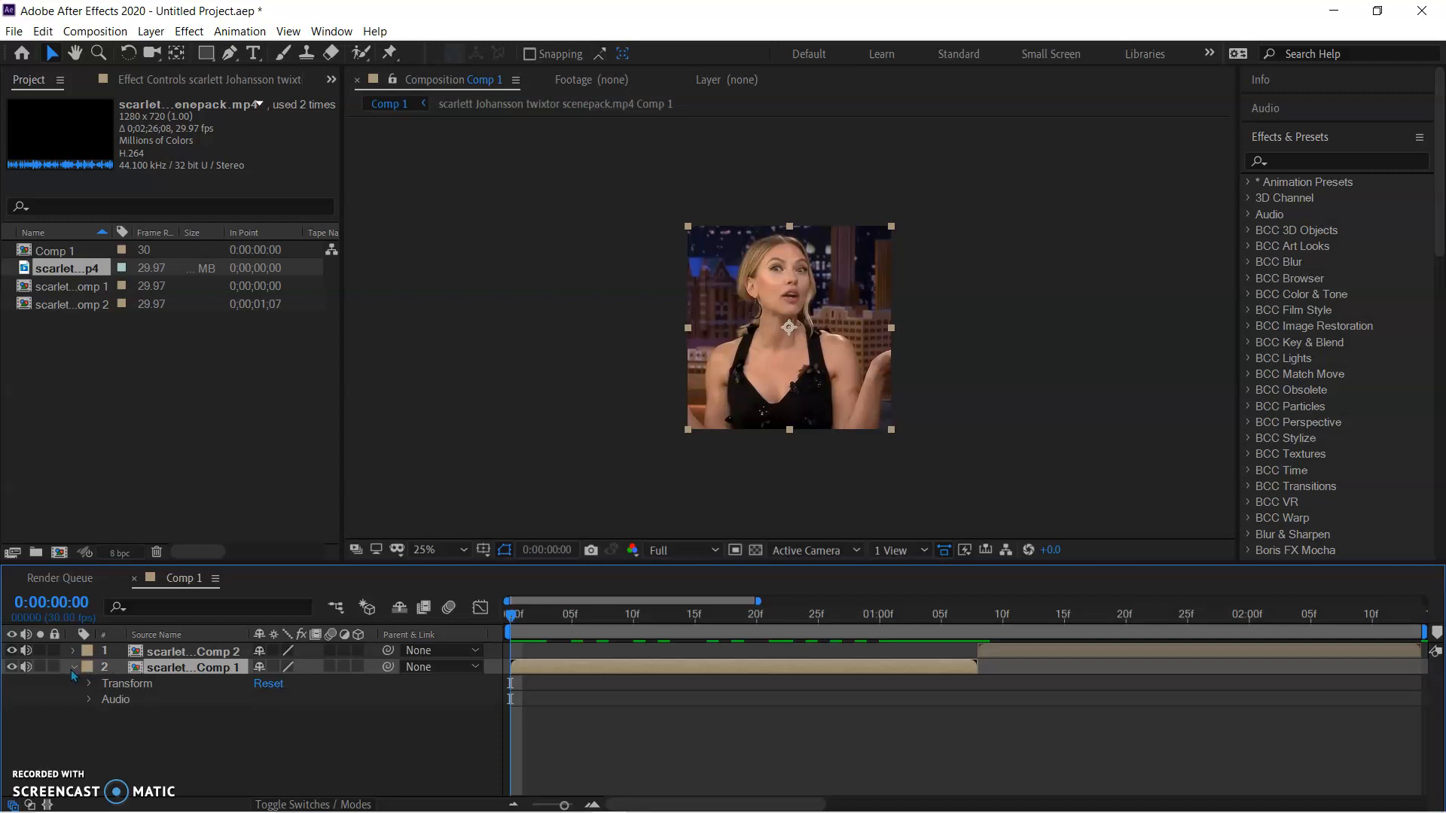
pyautogui.click(89, 684)
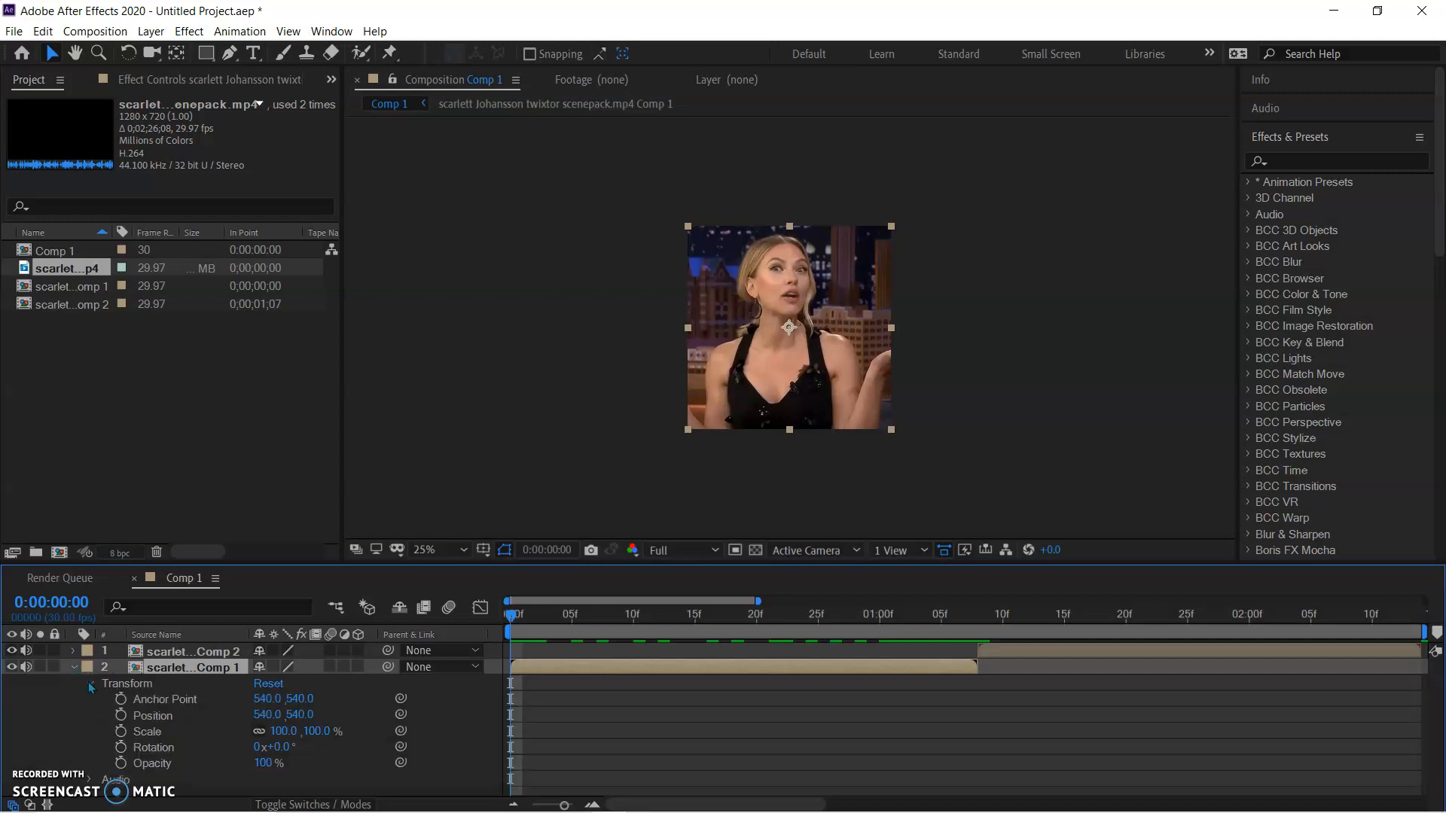
pyautogui.click(120, 731)
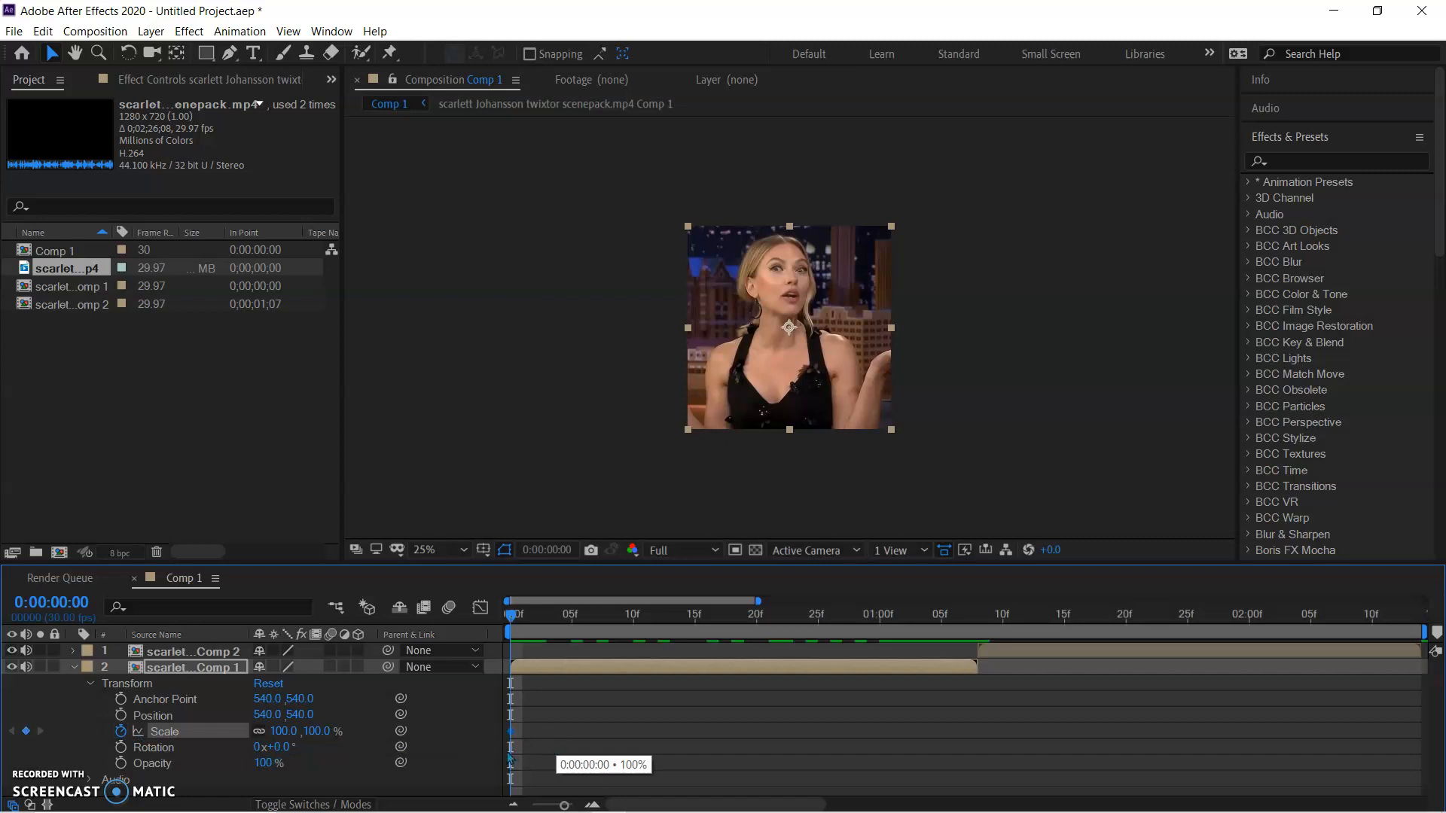
pyautogui.moveTo(523, 622); pyautogui.dragTo(978, 682)
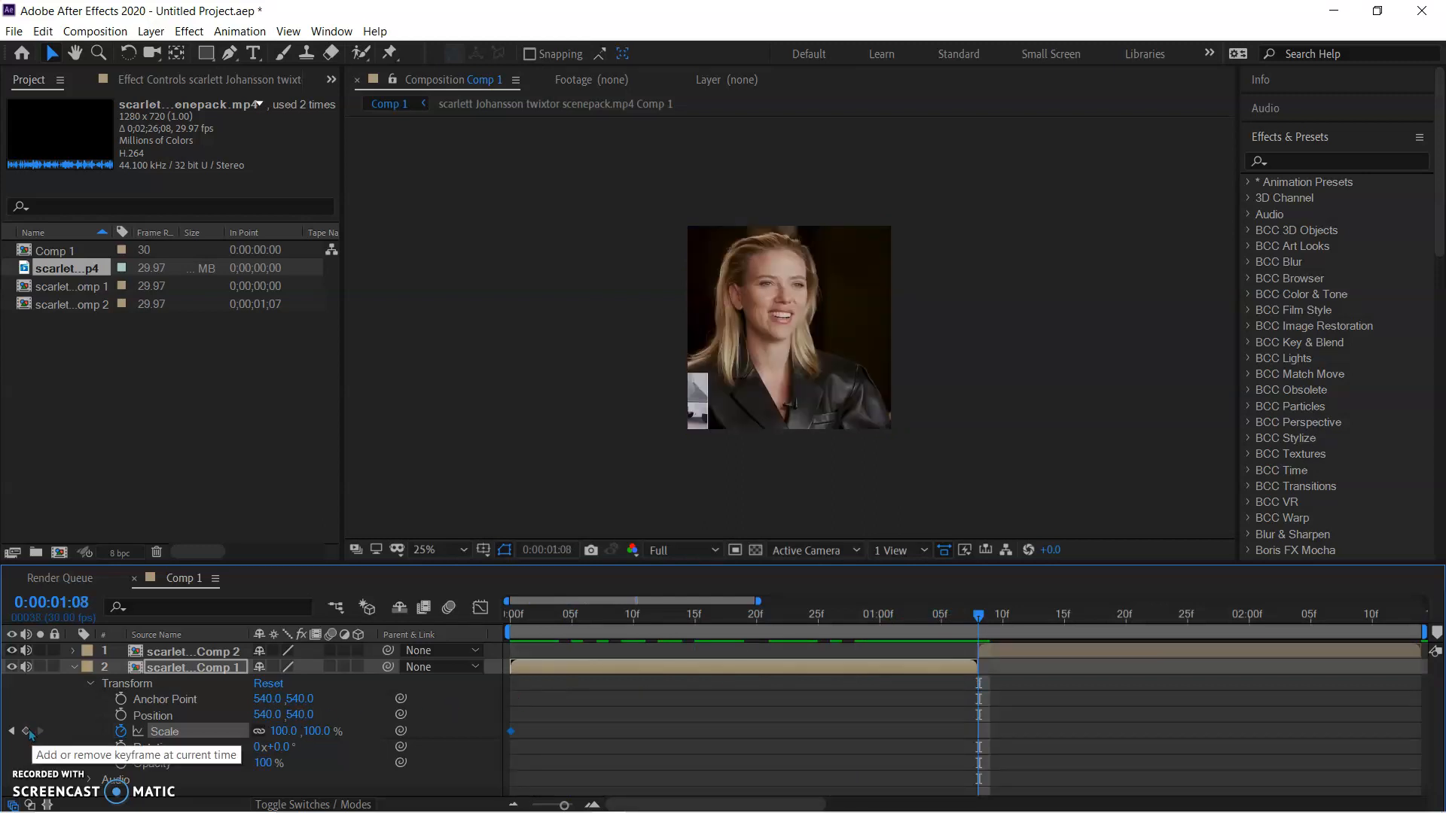
pyautogui.click(26, 732)
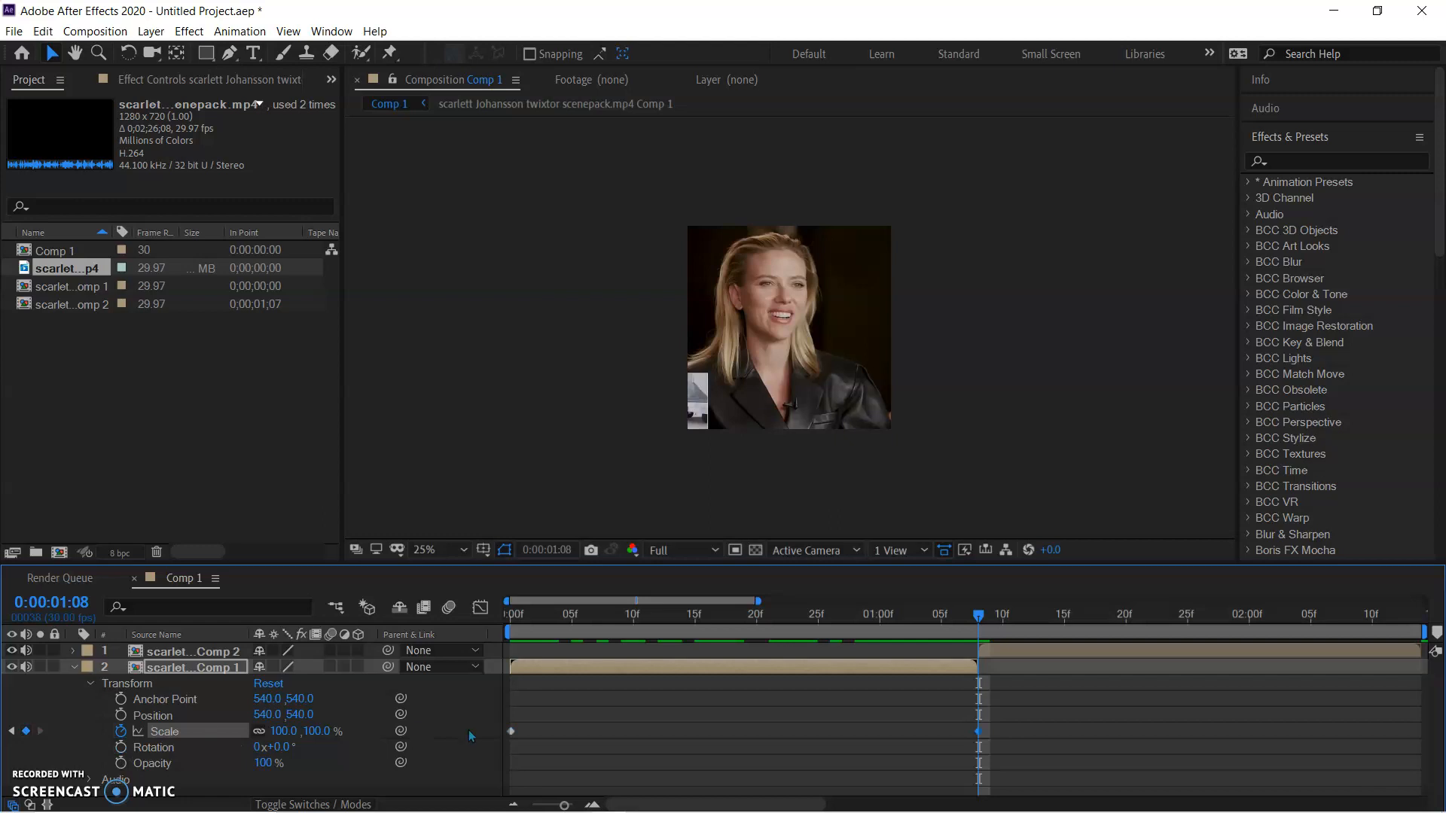
# Set the first clip's Scale keyframe at 0:00:00:00 to 209% and enable motion blur for the layer and the composition
pyautogui.moveTo(914, 622); pyautogui.dragTo(458, 673)
pyautogui.click(511, 731)
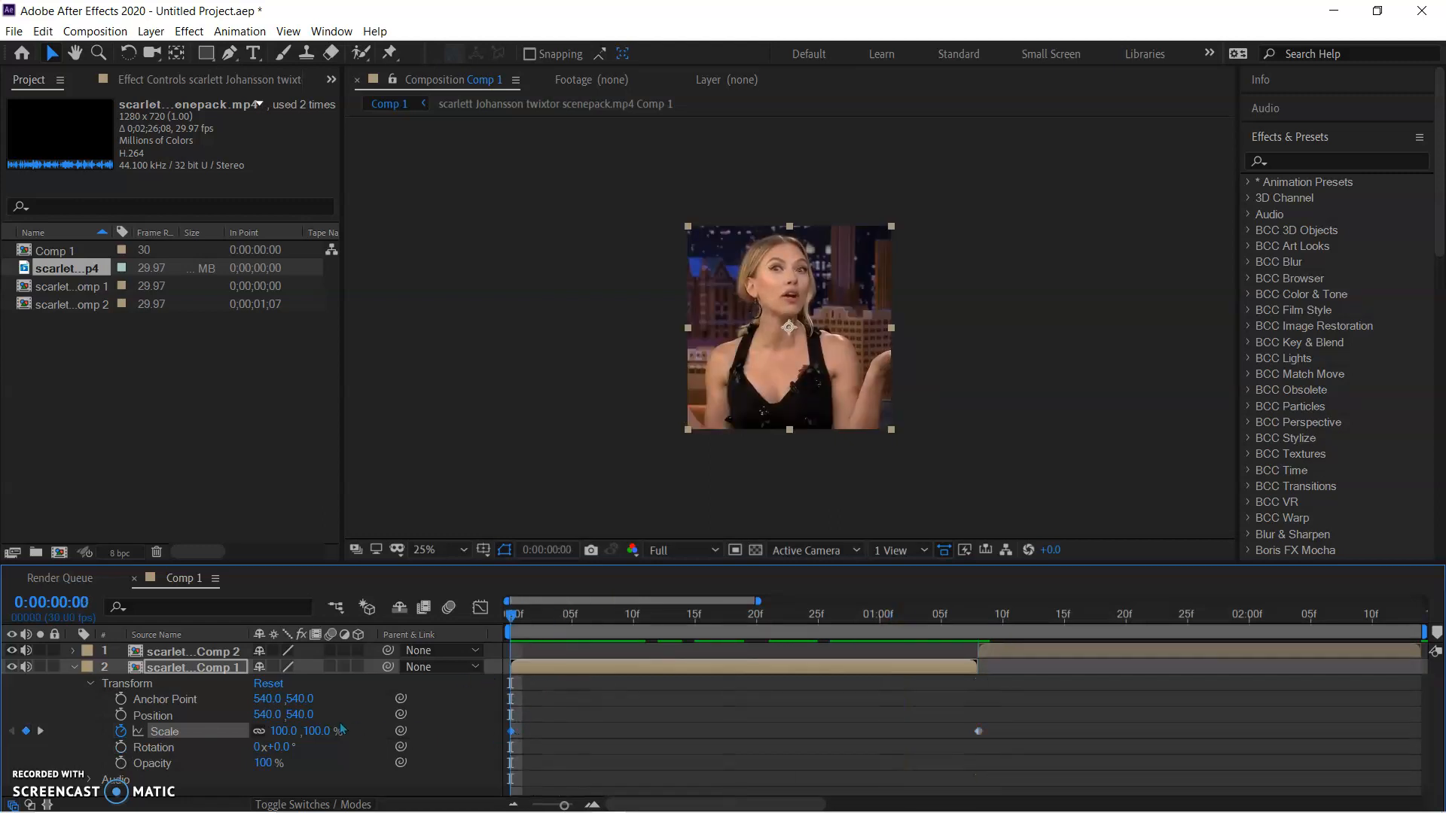
pyautogui.moveTo(281, 733); pyautogui.dragTo(381, 736)
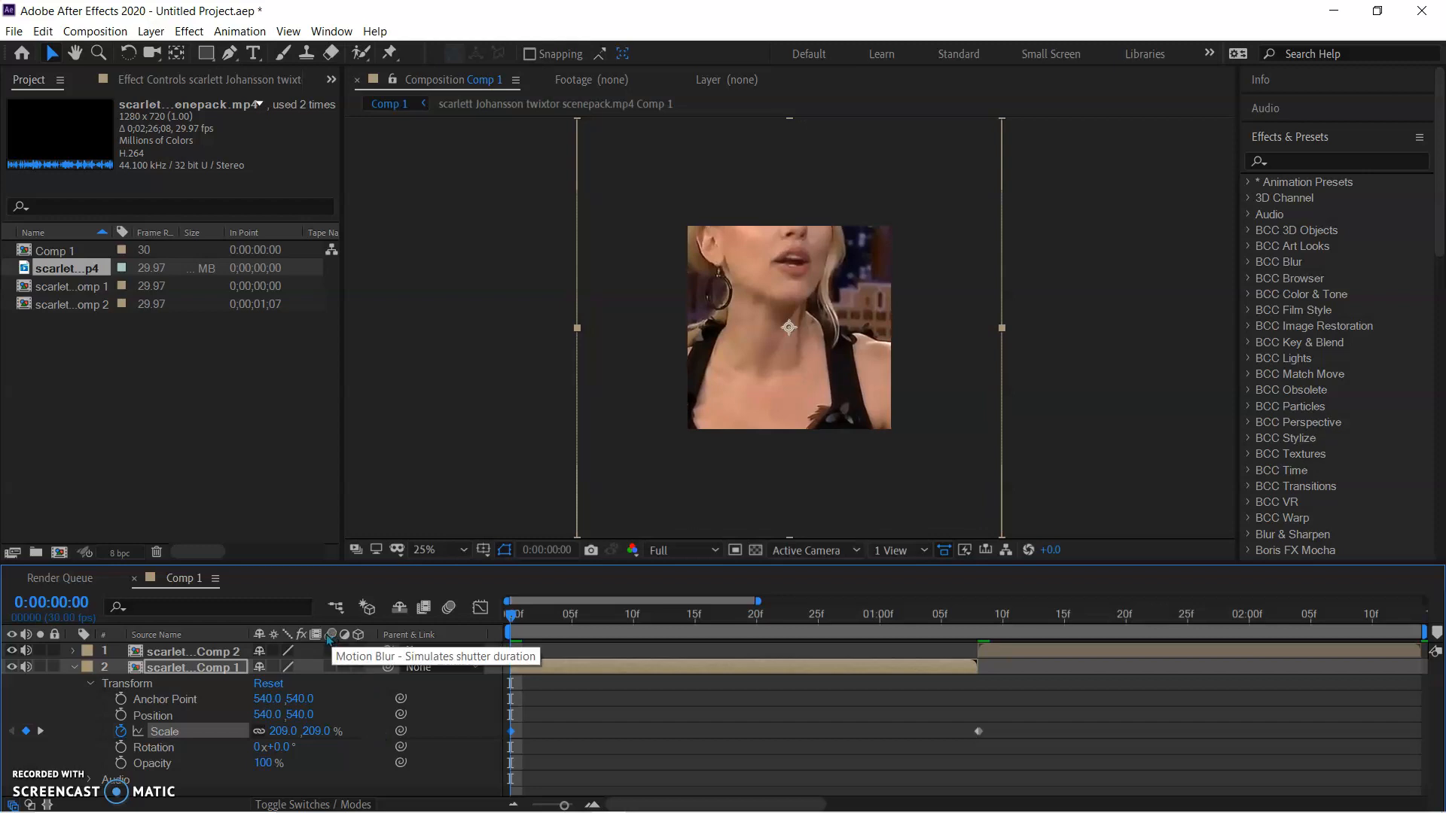
pyautogui.click(329, 667)
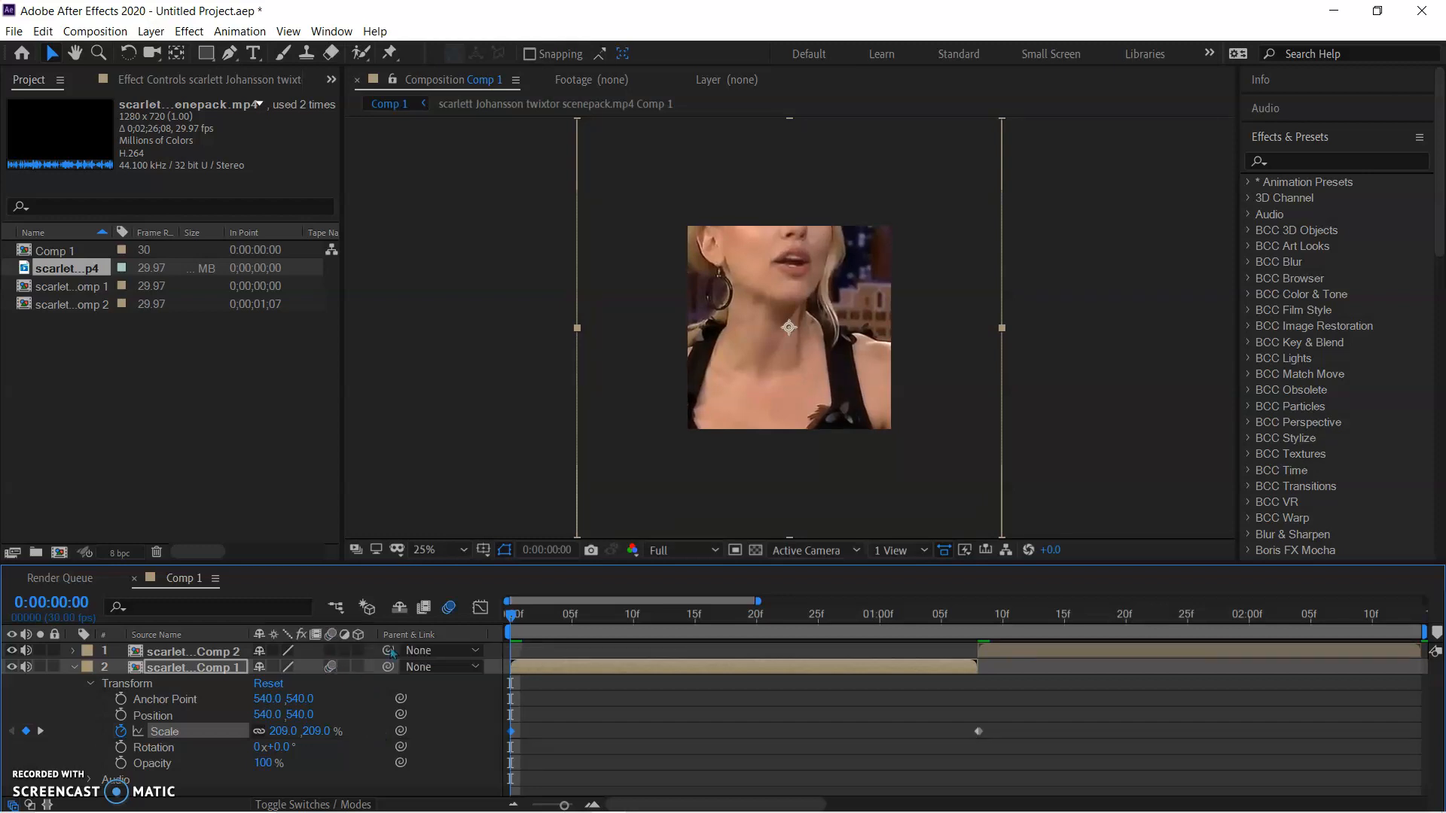
# Apply Easy Ease to both Scale keyframes of the first clip
pyautogui.click(810, 724)
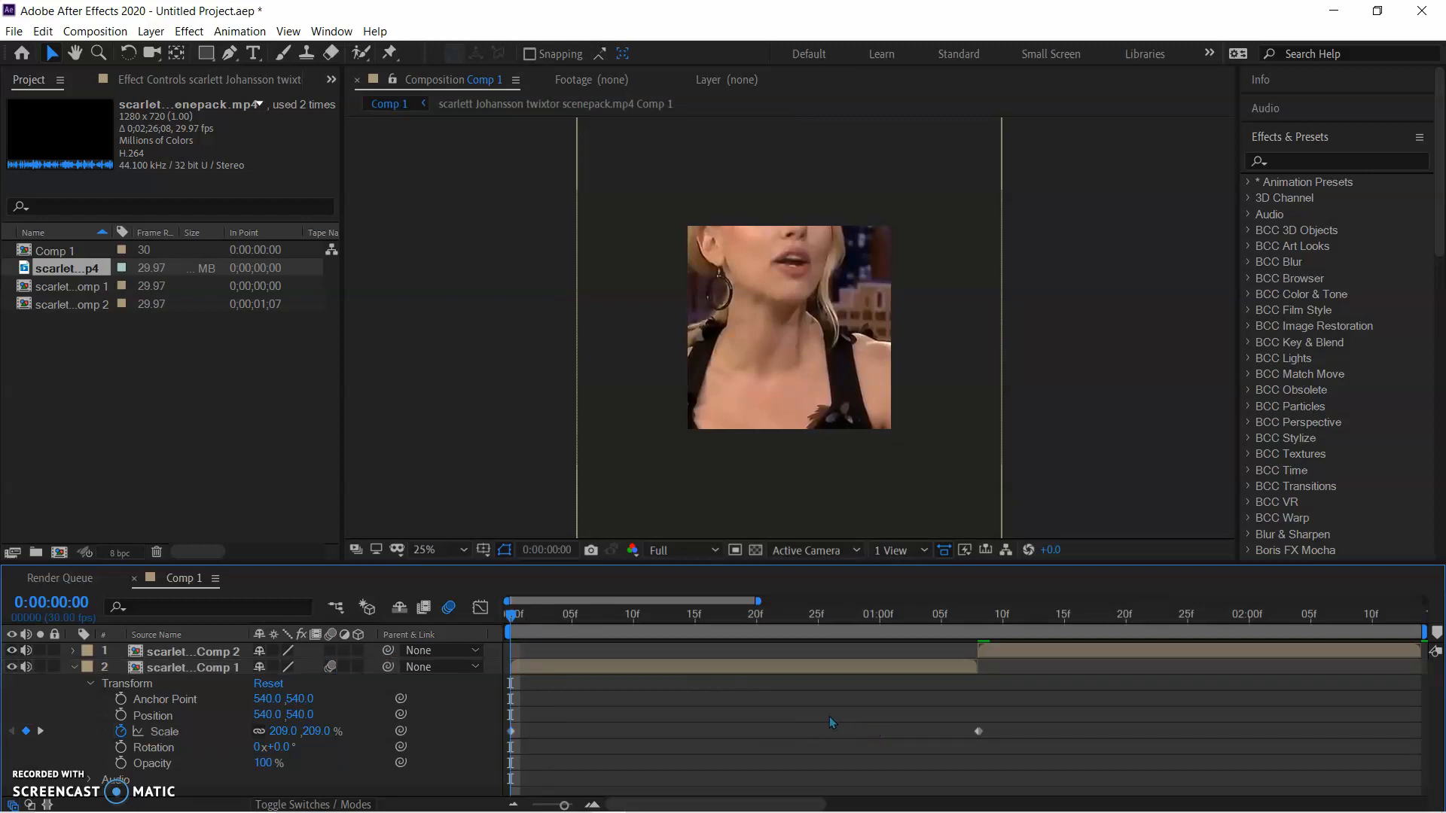
pyautogui.moveTo(1045, 721); pyautogui.dragTo(509, 746)
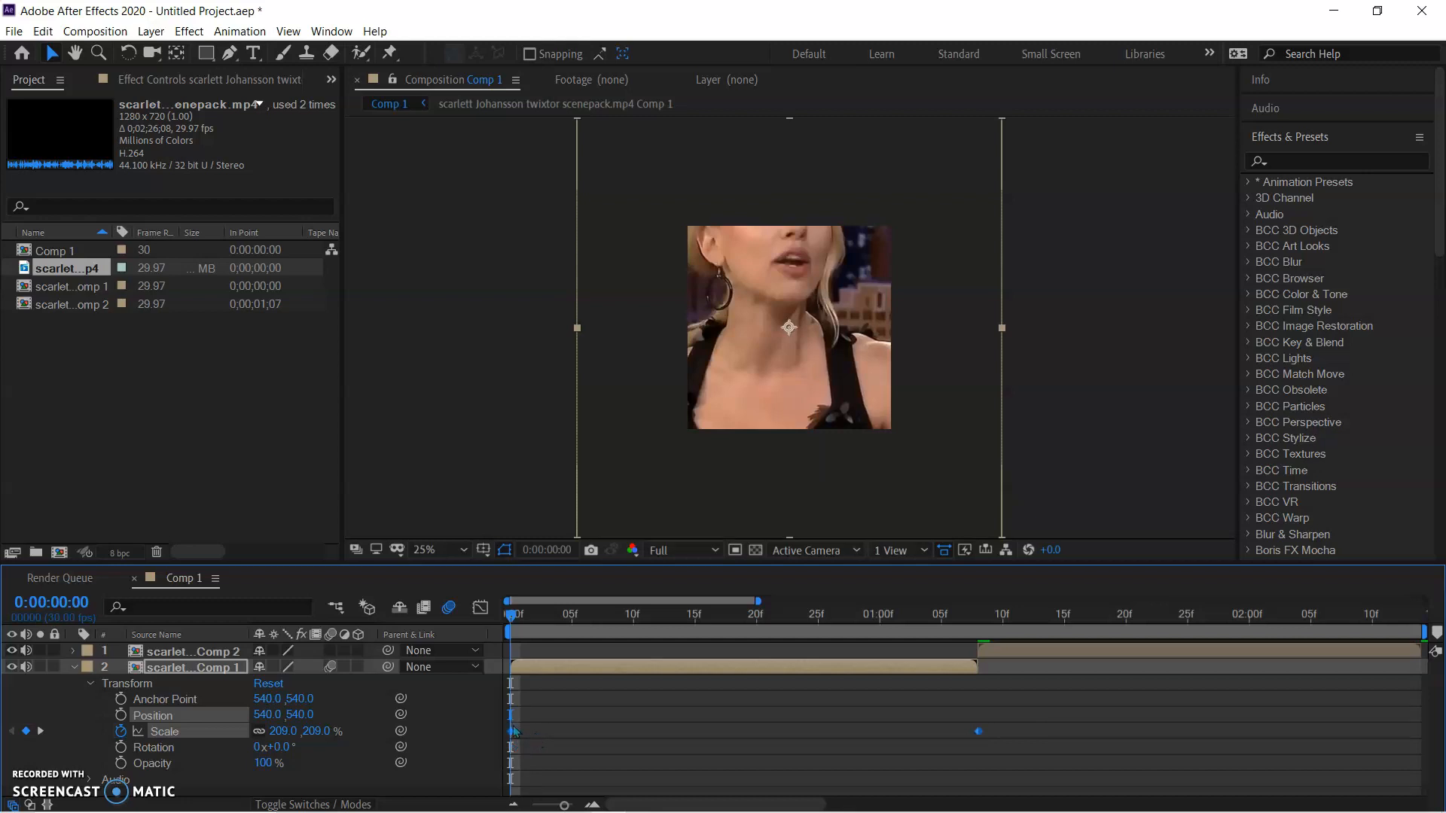
pyautogui.moveTo(512, 733)
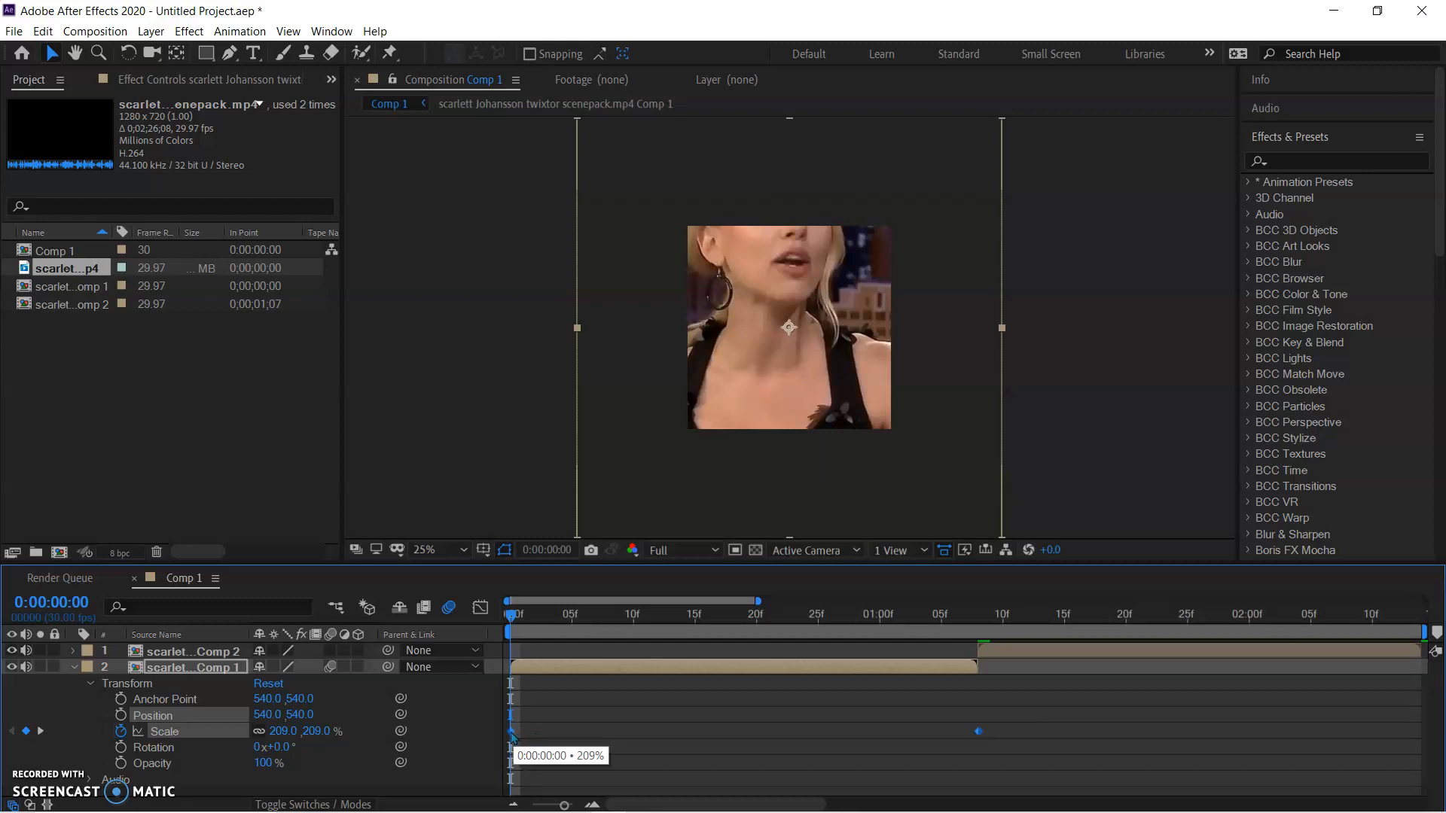
pyautogui.rightClick(512, 732)
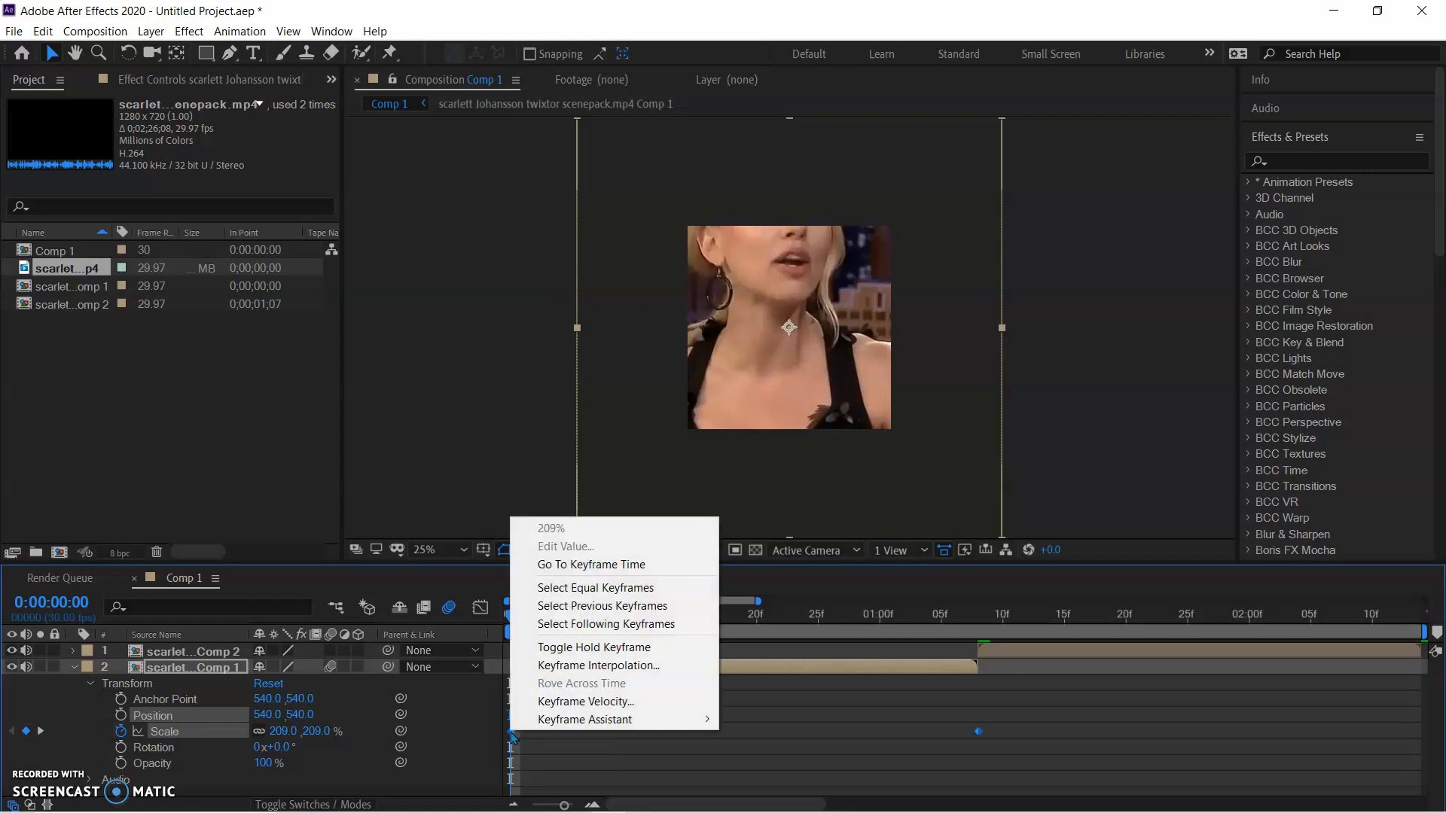
pyautogui.moveTo(611, 724)
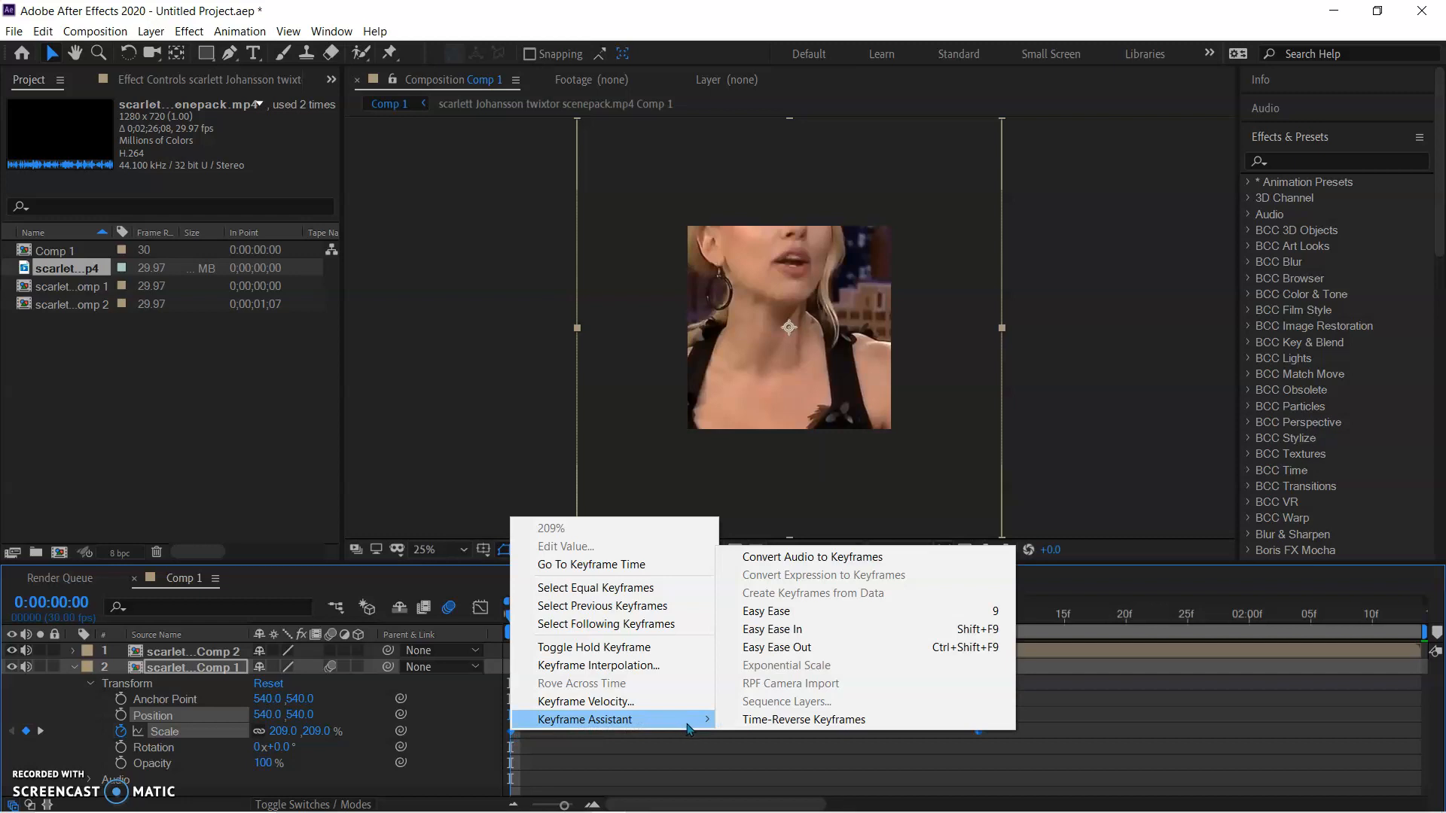
pyautogui.click(790, 614)
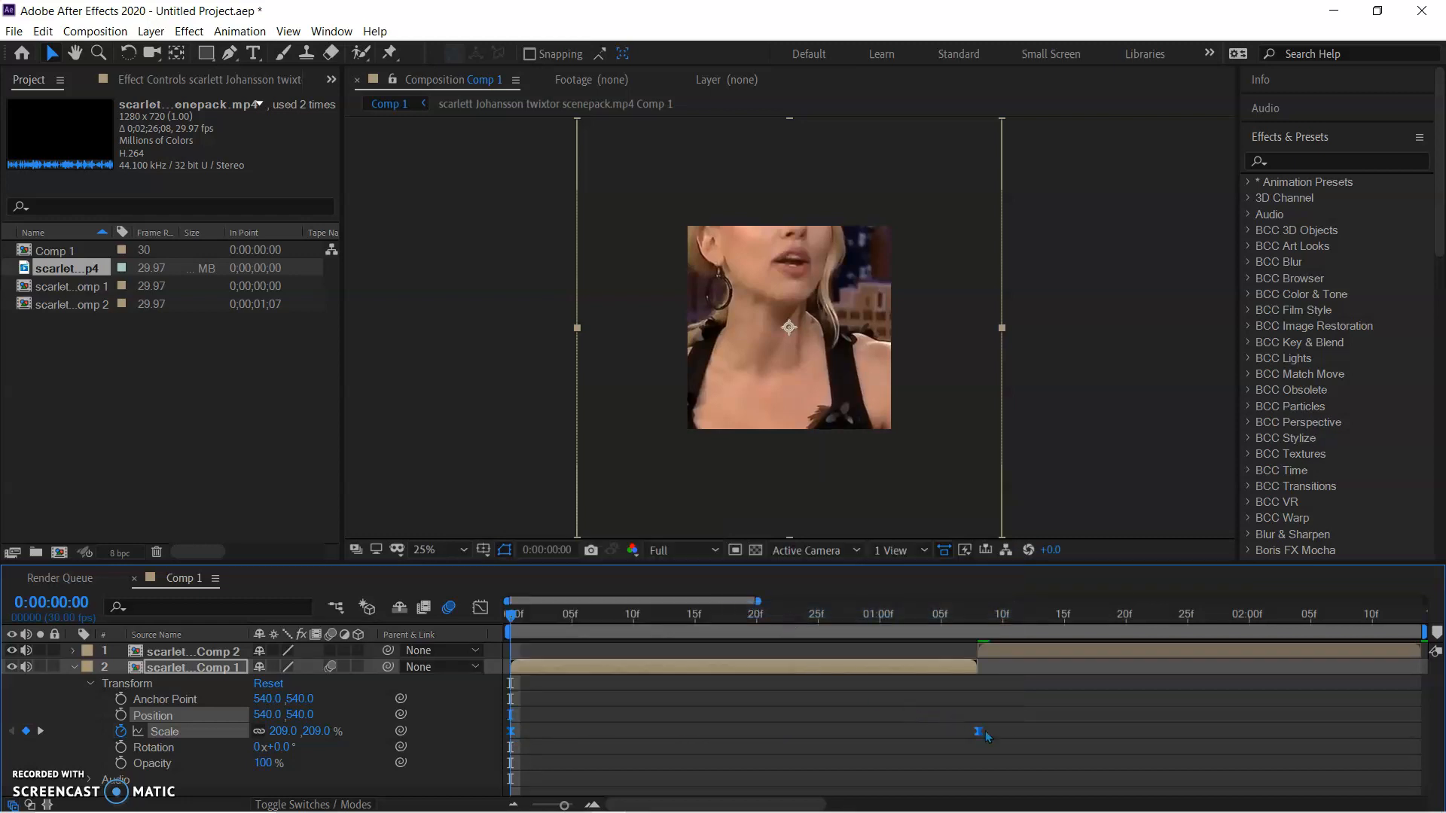
# Reshape the Scale curve in the graph editor so it drops steeply at the start and flattens gradually towards the second keyframe
pyautogui.click(486, 617)
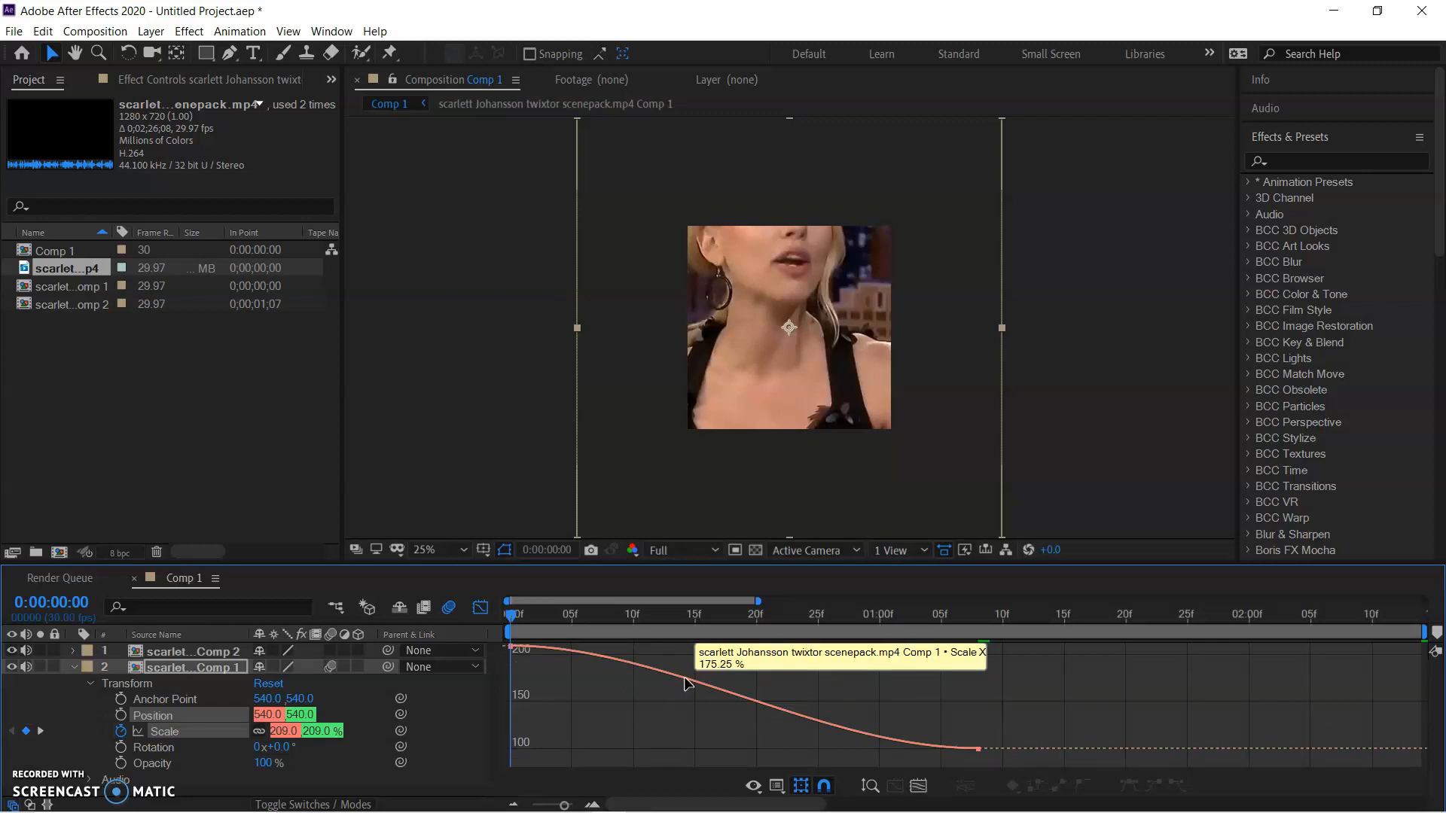
pyautogui.doubleClick(685, 683)
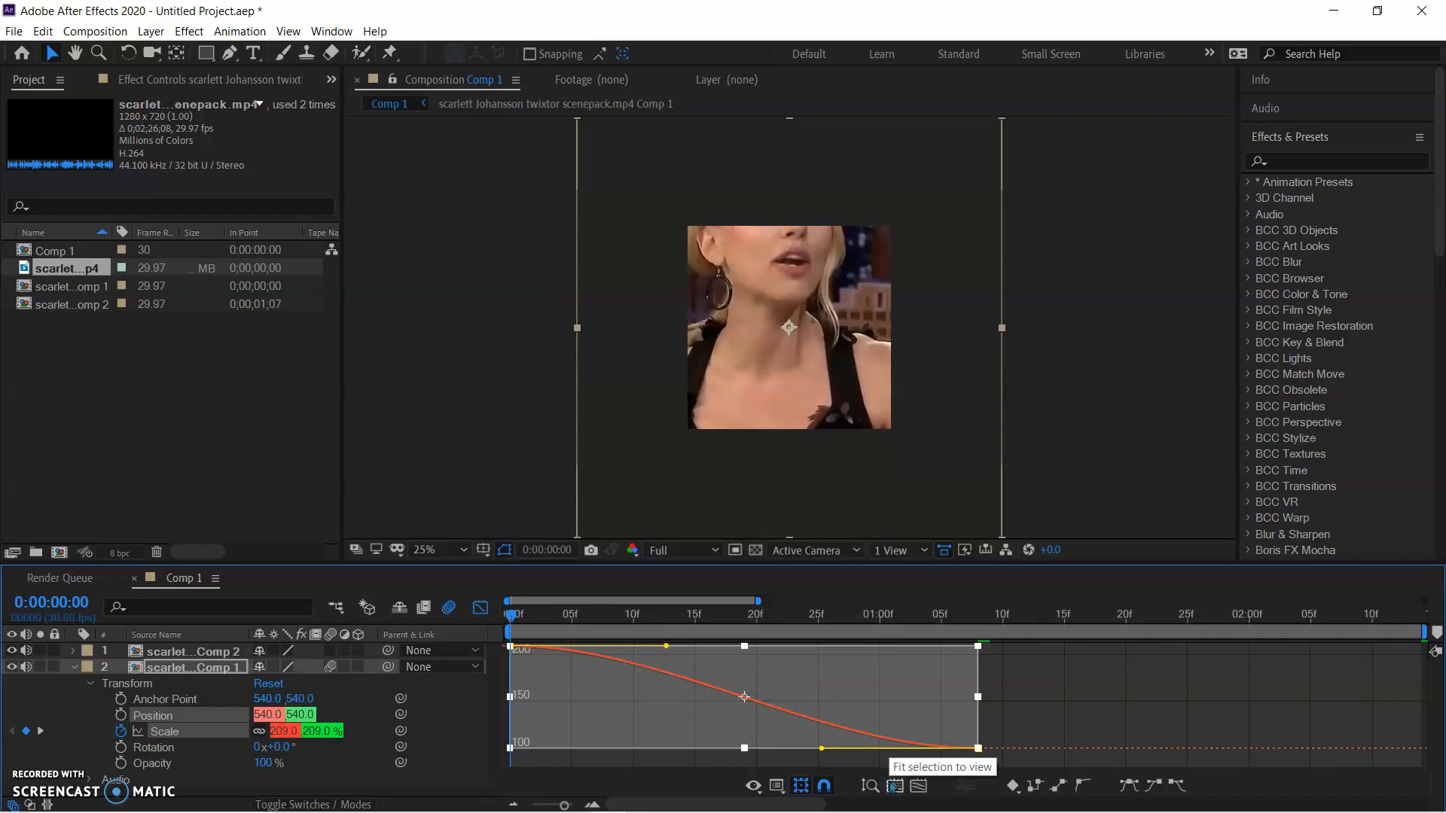
pyautogui.moveTo(666, 647); pyautogui.dragTo(513, 721)
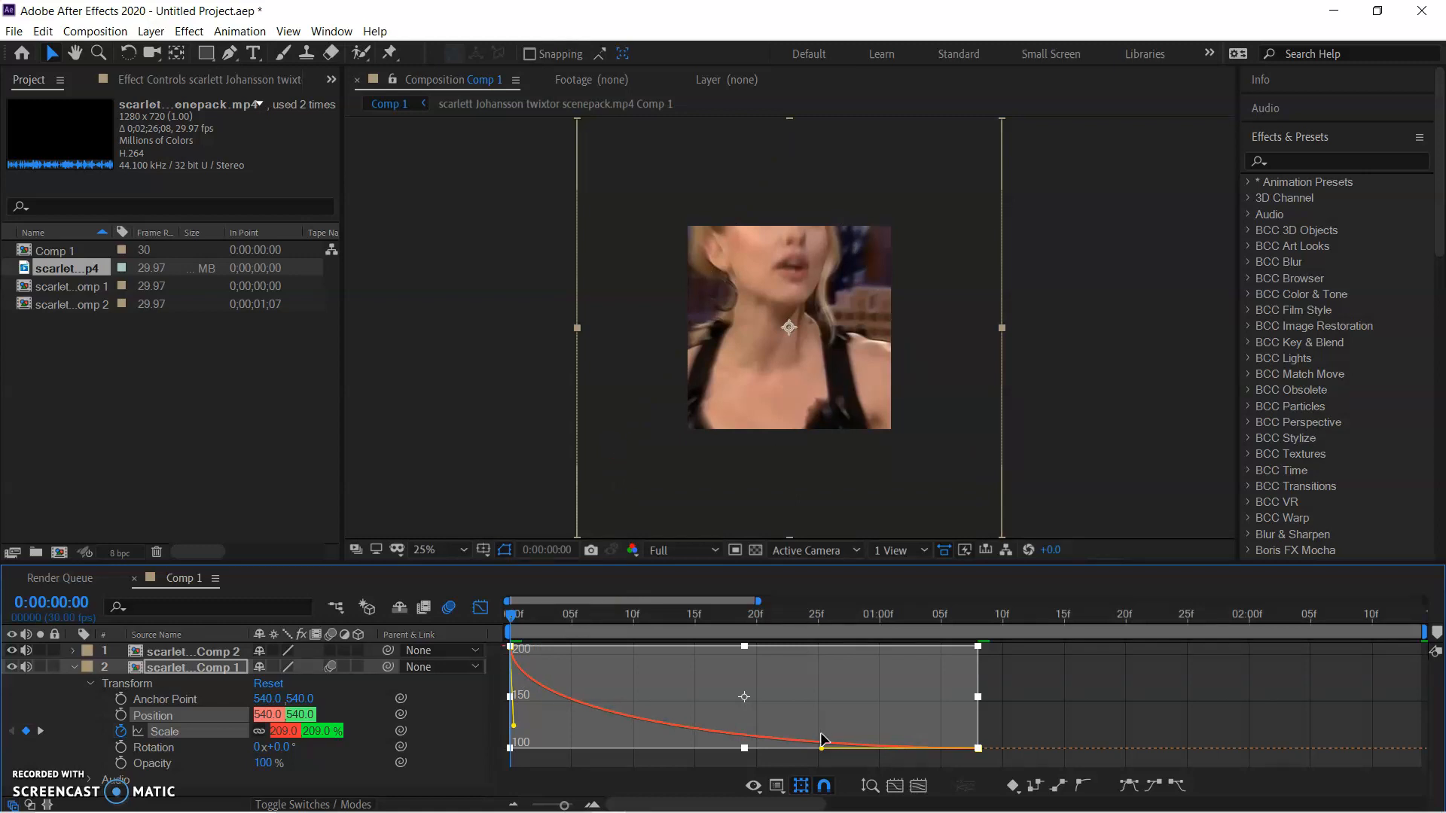
pyautogui.moveTo(820, 753); pyautogui.dragTo(700, 762)
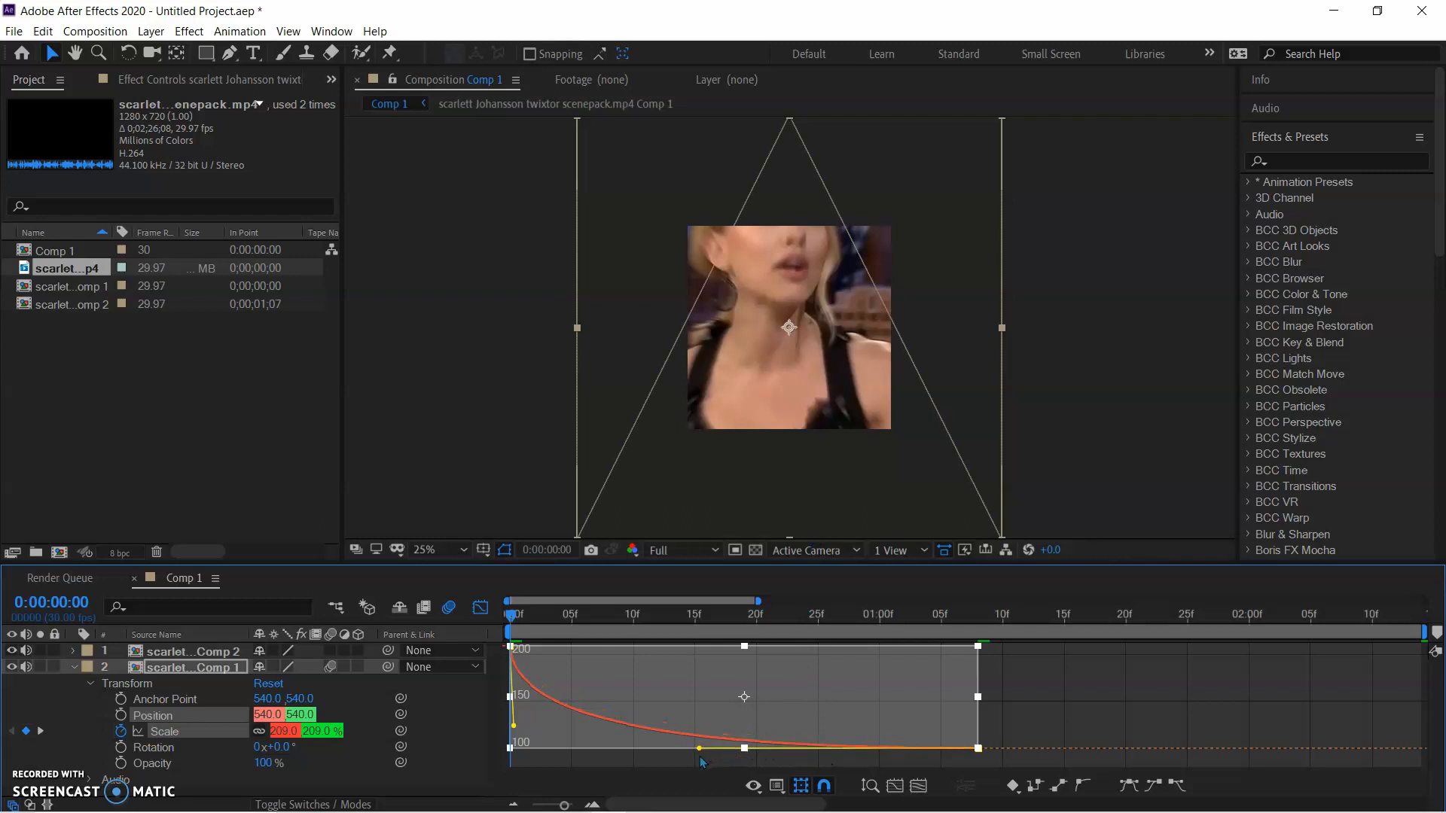
pyautogui.moveTo(514, 727); pyautogui.dragTo(514, 731)
pyautogui.moveTo(701, 753); pyautogui.dragTo(630, 757)
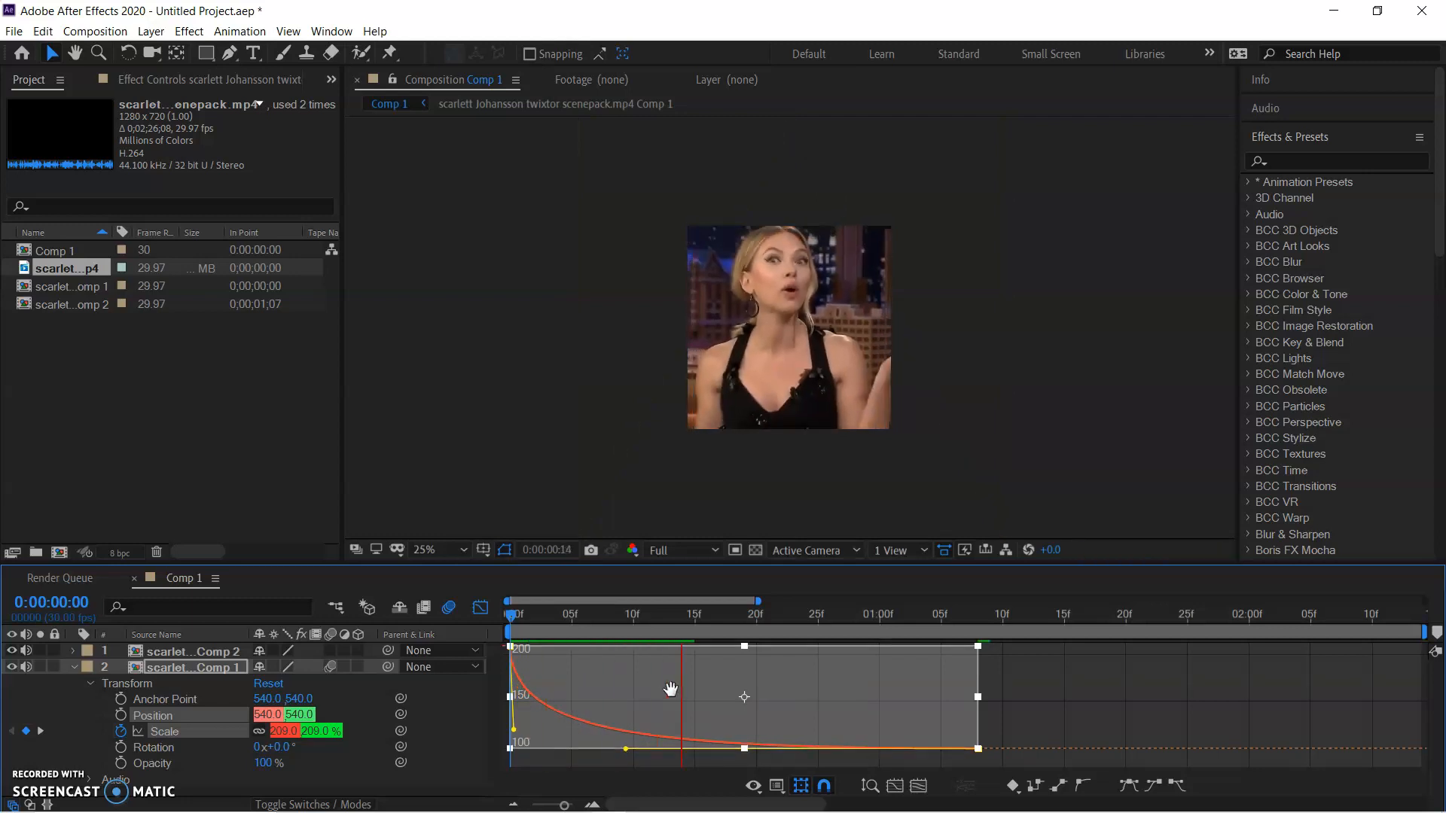
# Preview the first clip's scale animation several times from the start, and leave the graph editor
pyautogui.click(670, 618)
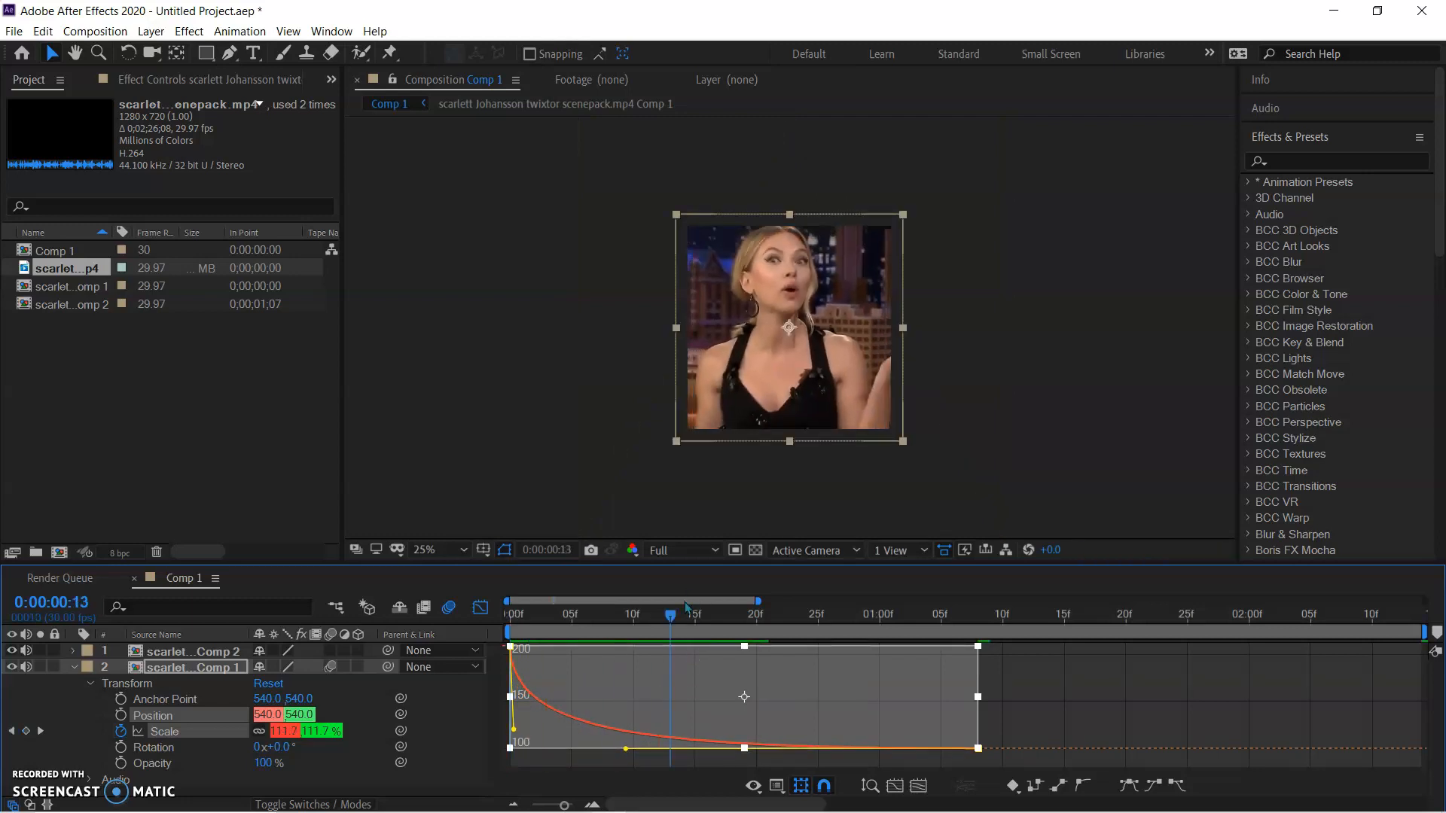
pyautogui.press('space')
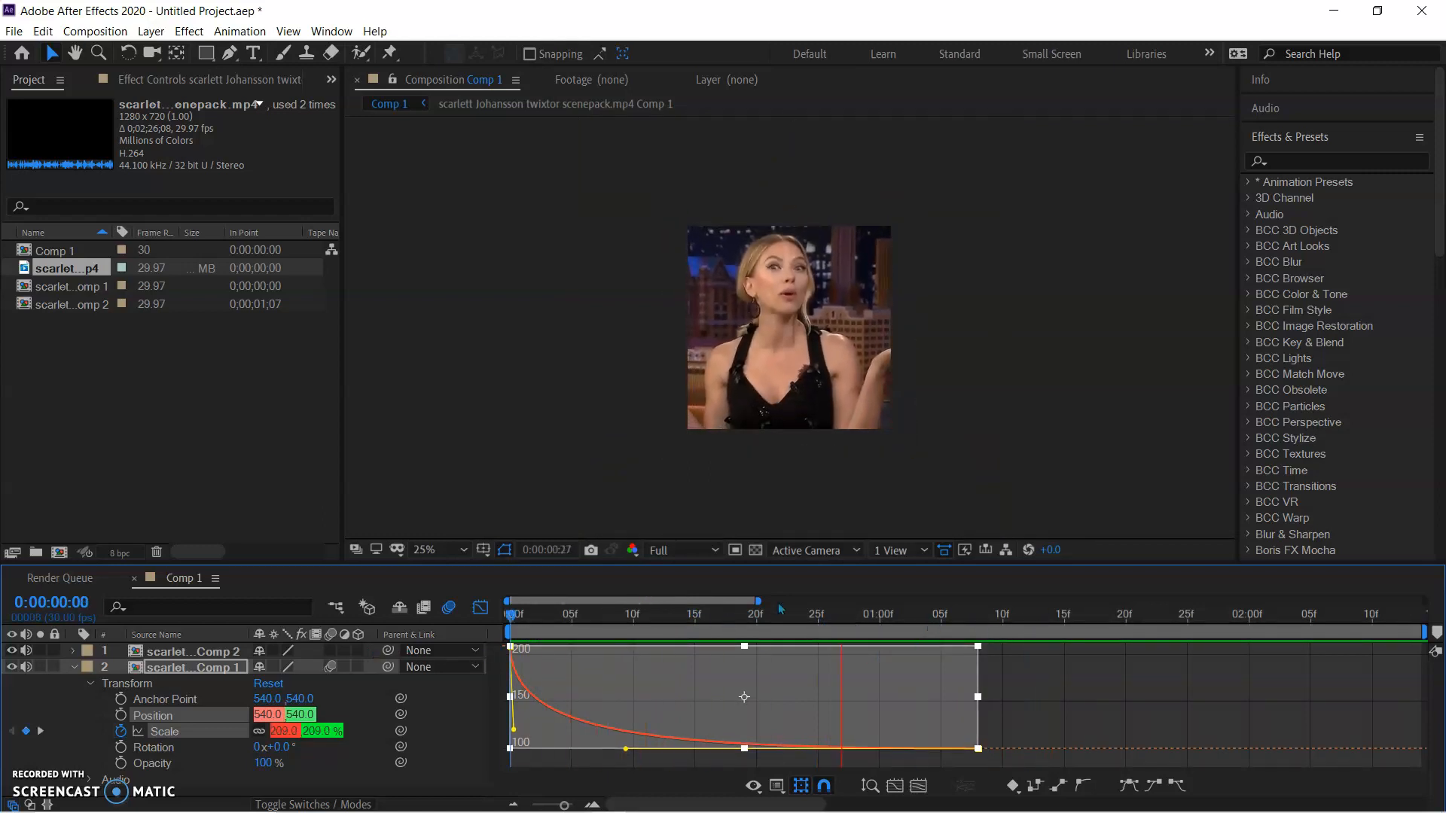
pyautogui.press('space')
pyautogui.click(1061, 623)
pyautogui.press('Home')
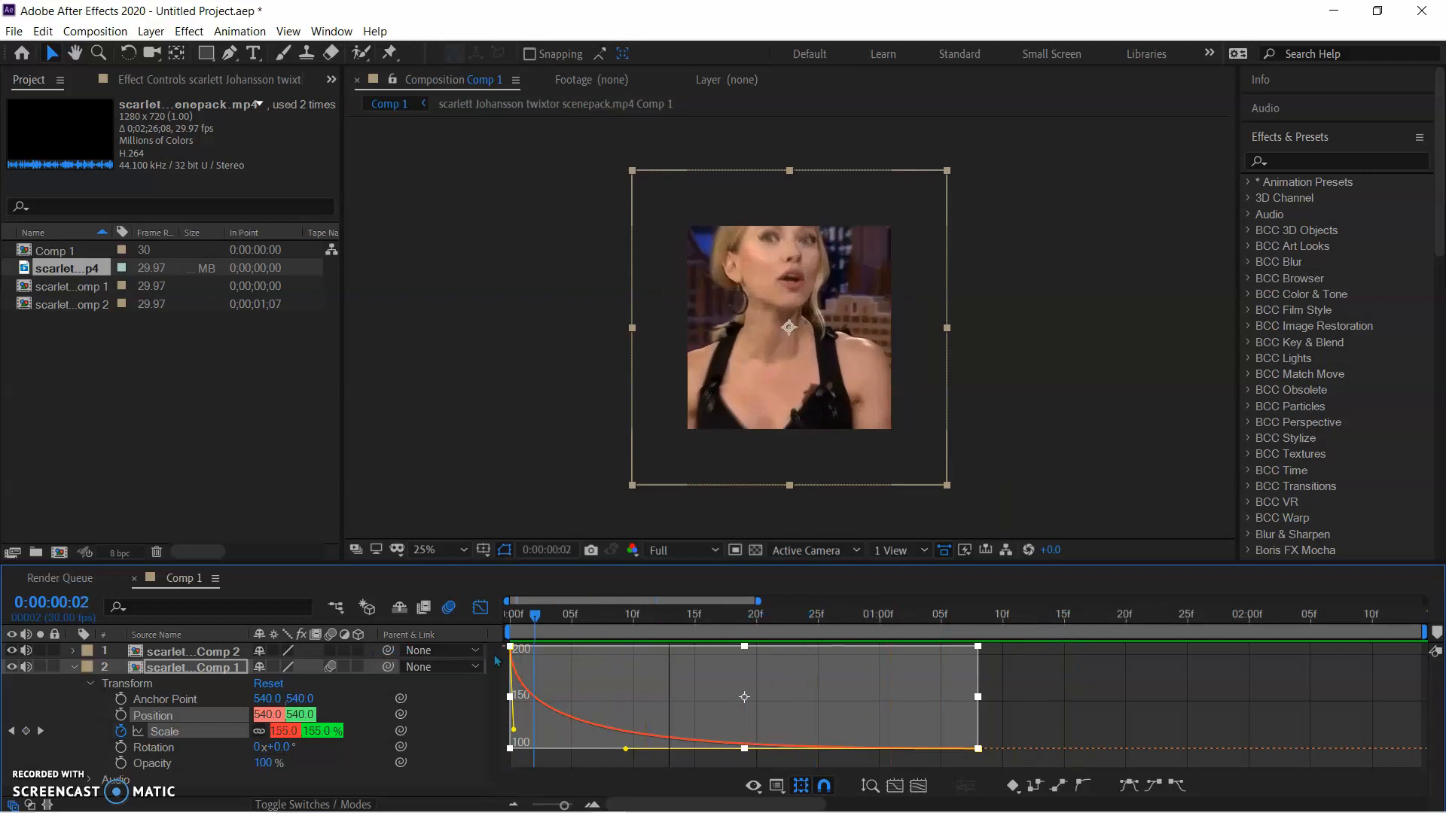
pyautogui.press('space')
pyautogui.click(510, 616)
pyautogui.press('space')
pyautogui.press('space')
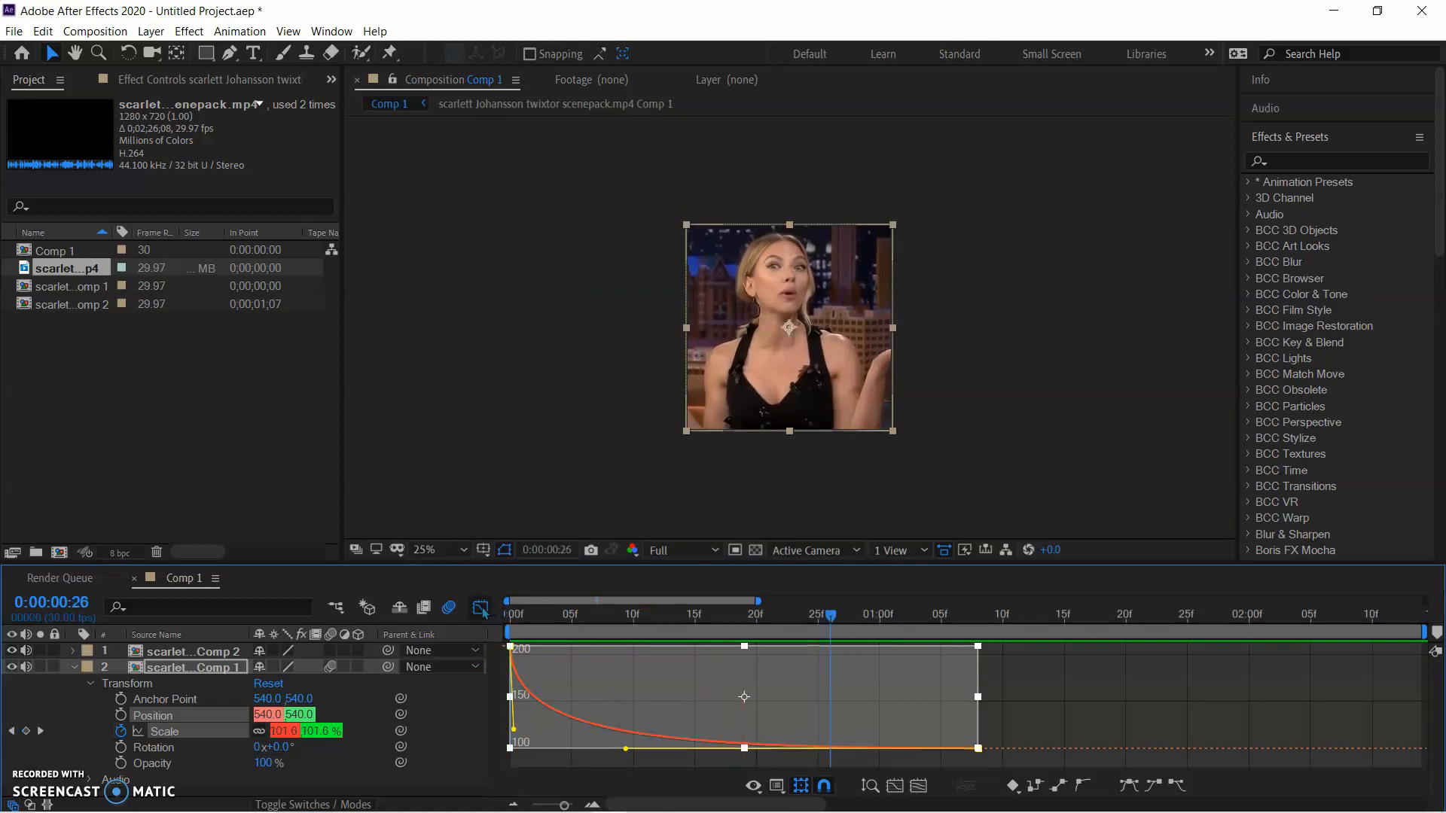
pyautogui.moveTo(831, 617); pyautogui.dragTo(512, 668)
pyautogui.press('space')
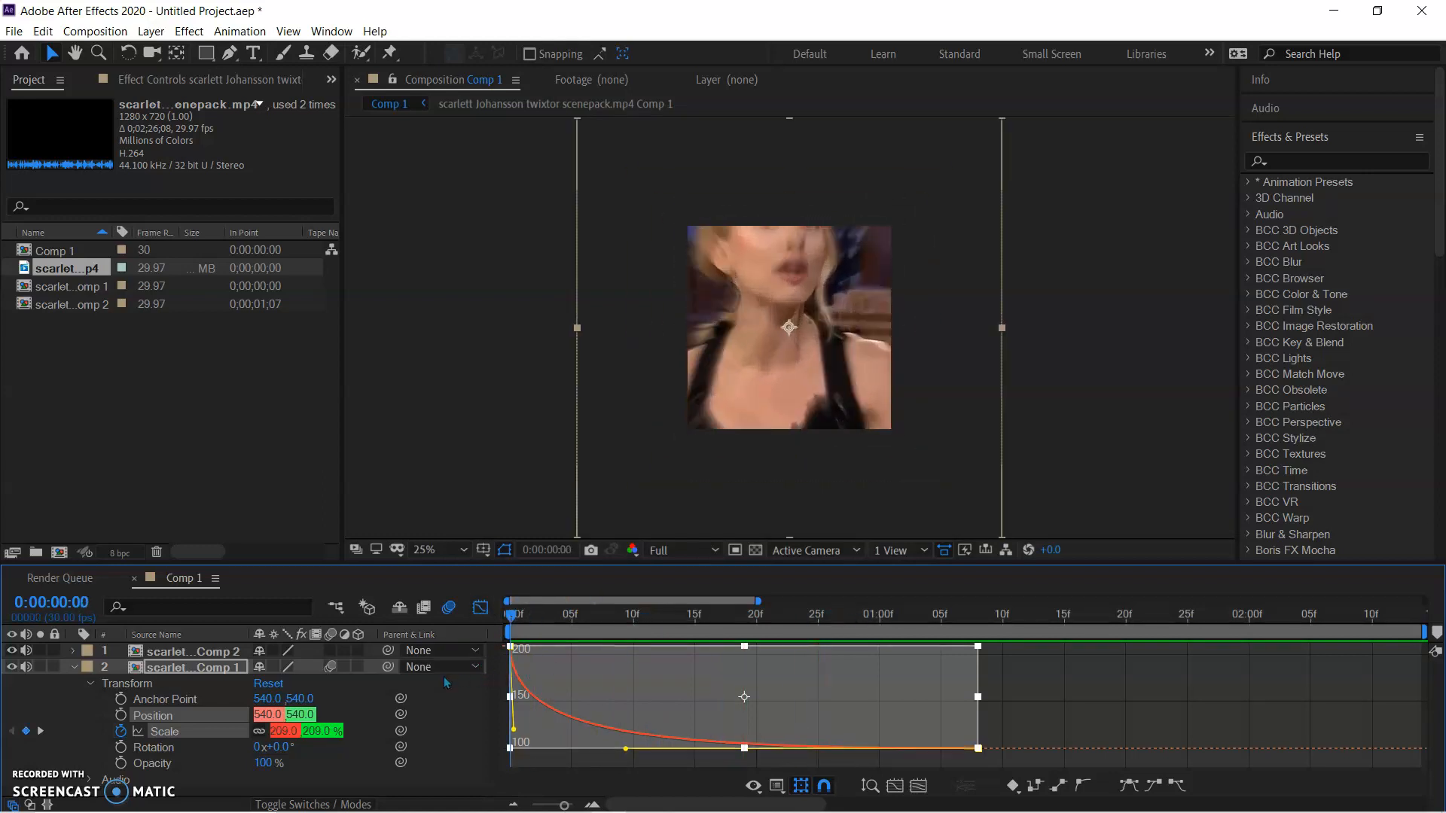
# Play the first clip's zoom from the start several times to check its easing and motion blur
pyautogui.press('space')
pyautogui.click(483, 608)
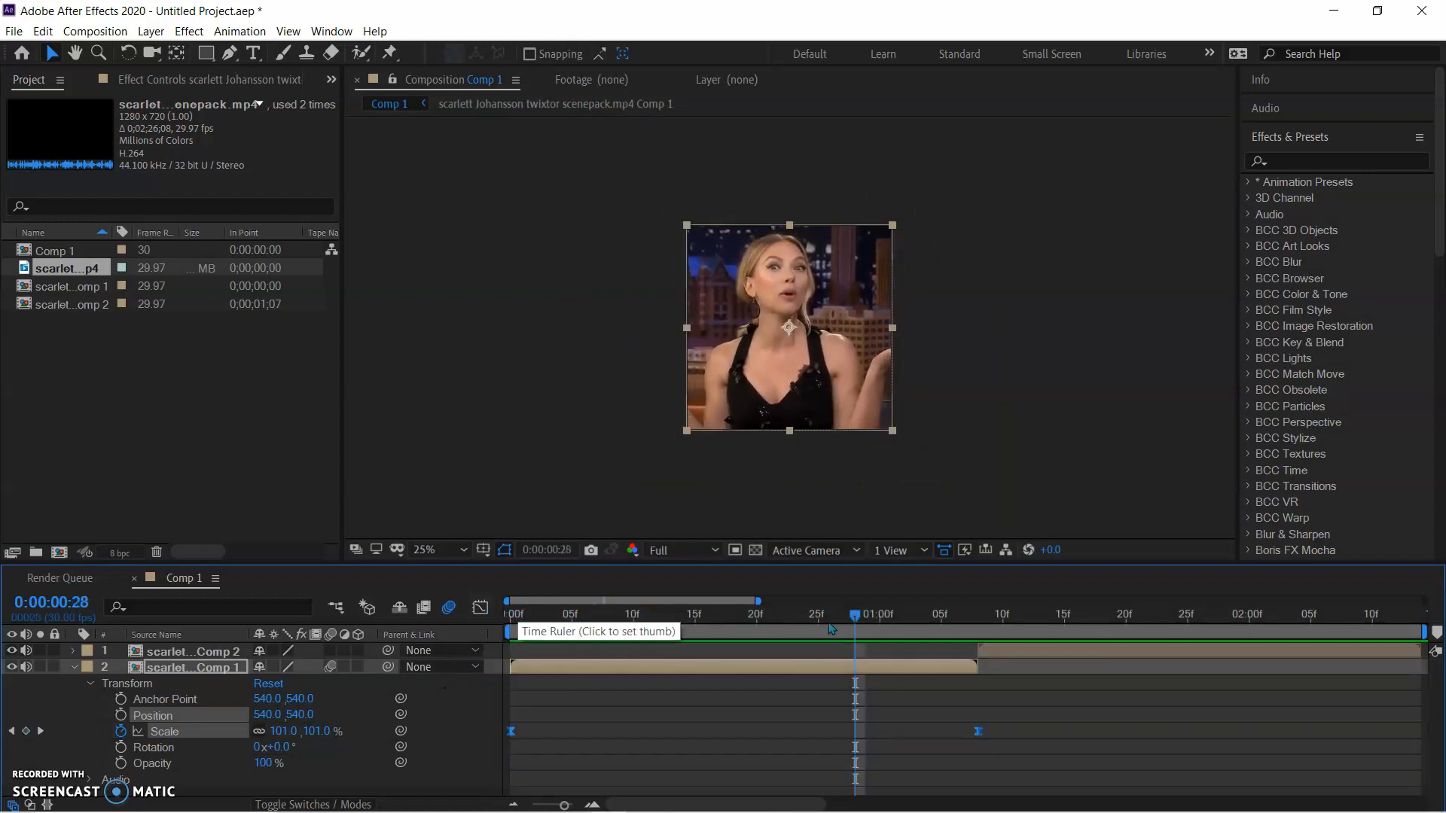
pyautogui.moveTo(855, 617); pyautogui.dragTo(624, 711)
pyautogui.press('space')
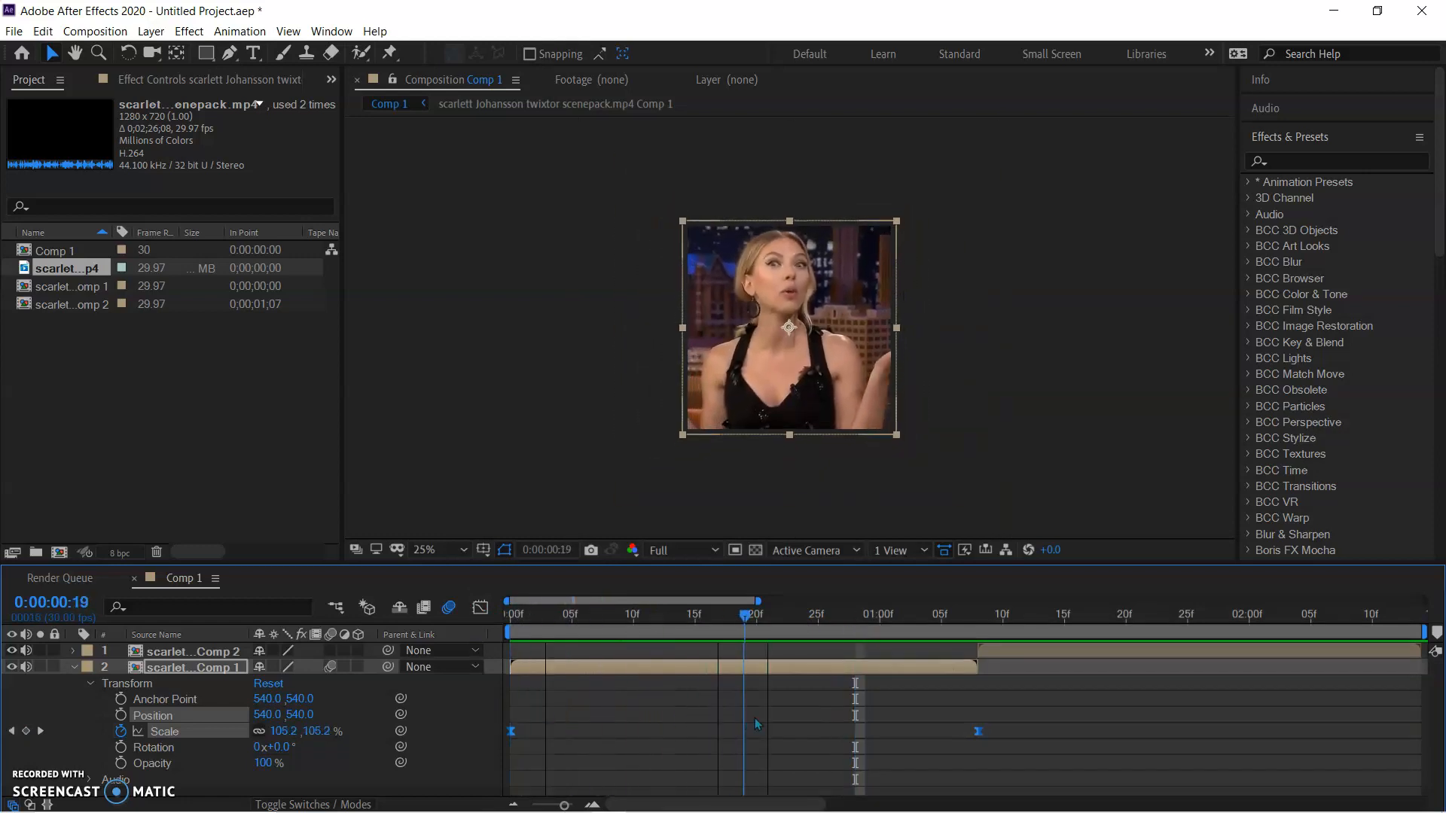
pyautogui.moveTo(882, 733); pyautogui.dragTo(422, 708)
pyautogui.press('space')
pyautogui.press('space')
pyautogui.moveTo(848, 624); pyautogui.dragTo(452, 662)
pyautogui.press('space')
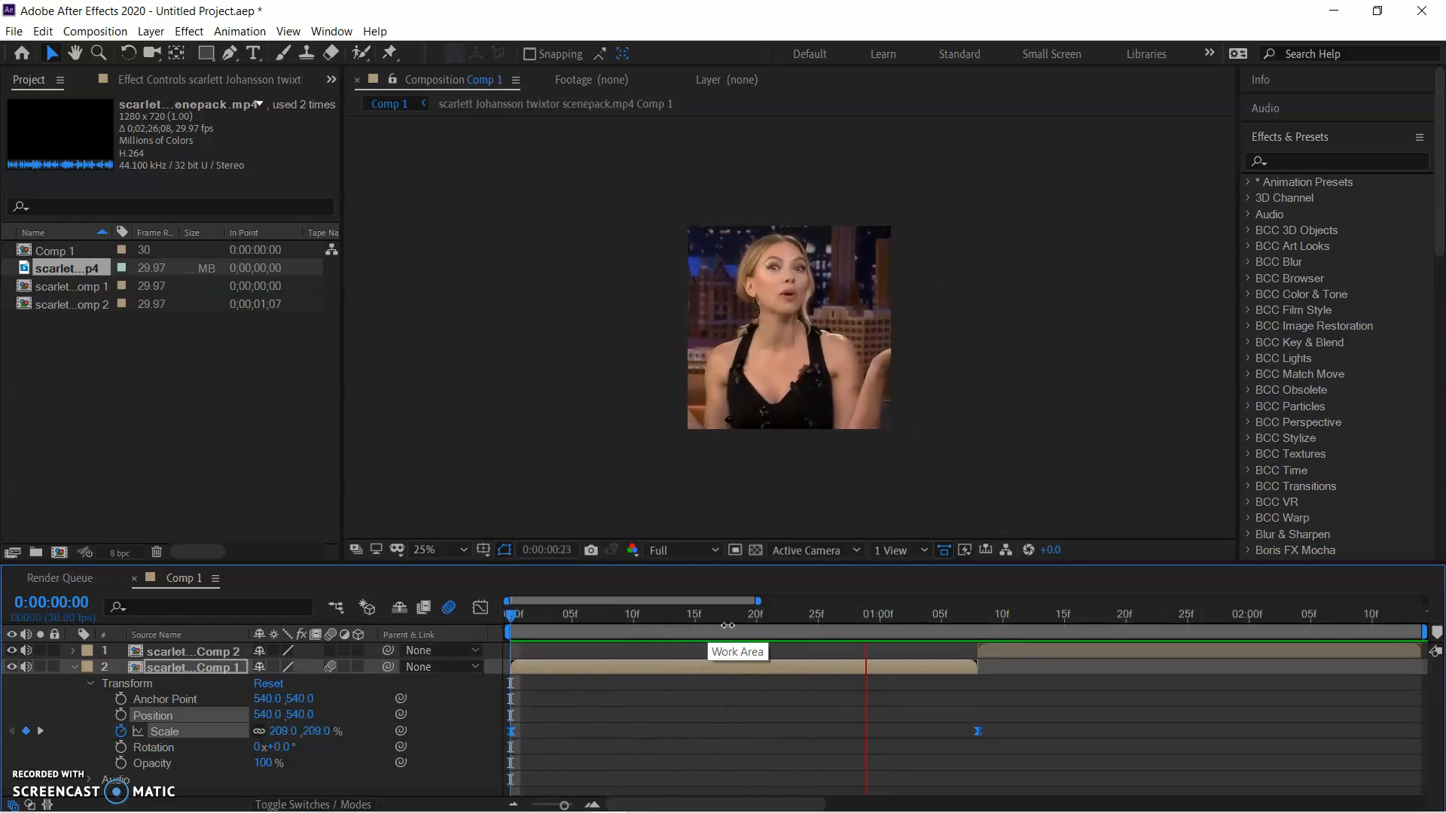
pyautogui.press('space')
pyautogui.moveTo(894, 618); pyautogui.dragTo(529, 665)
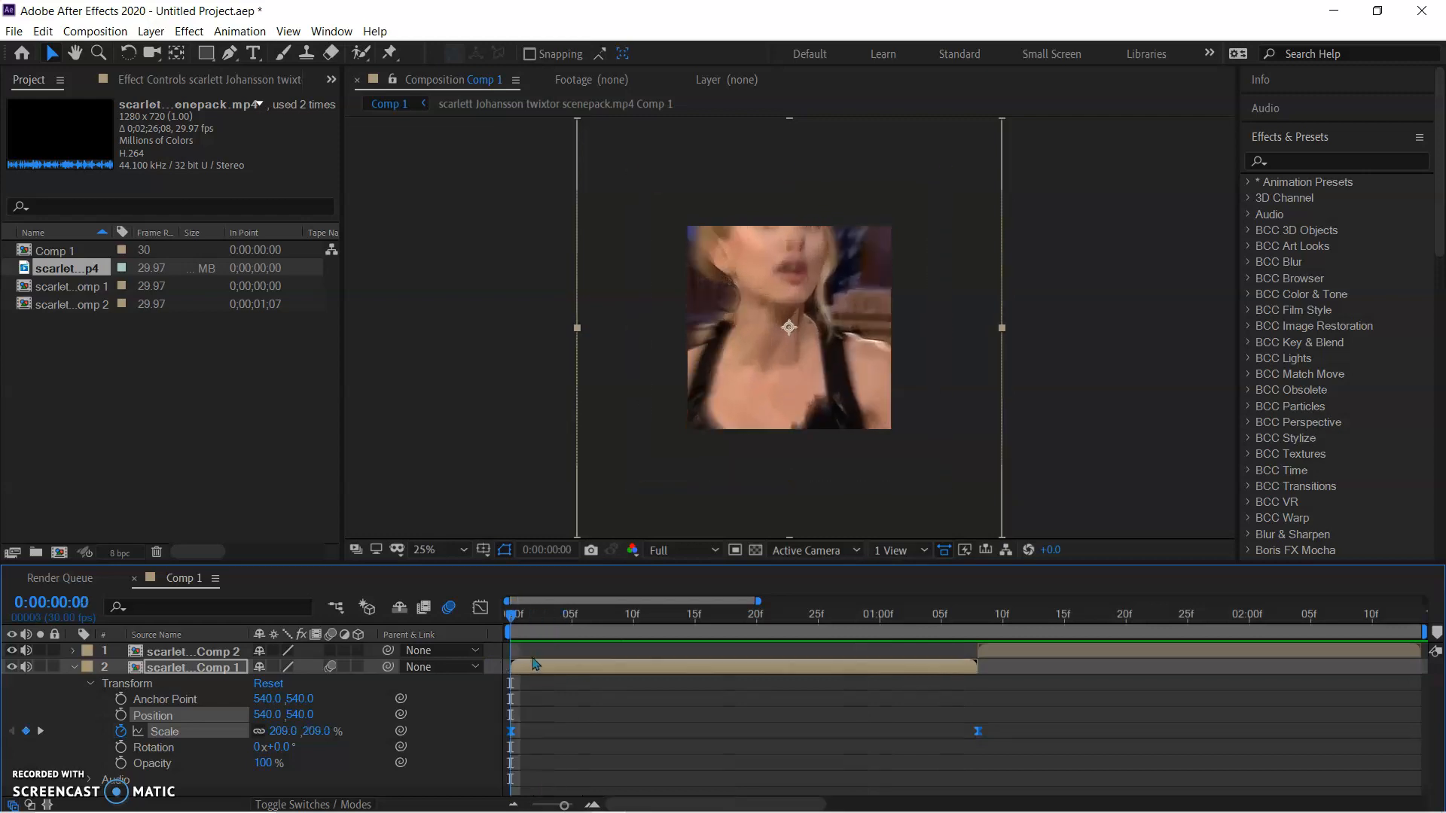
# Pre-compose the first clip's layer again, moving all attributes into the new composition and adjusting its duration to the layer's time span
pyautogui.rightClick(622, 670)
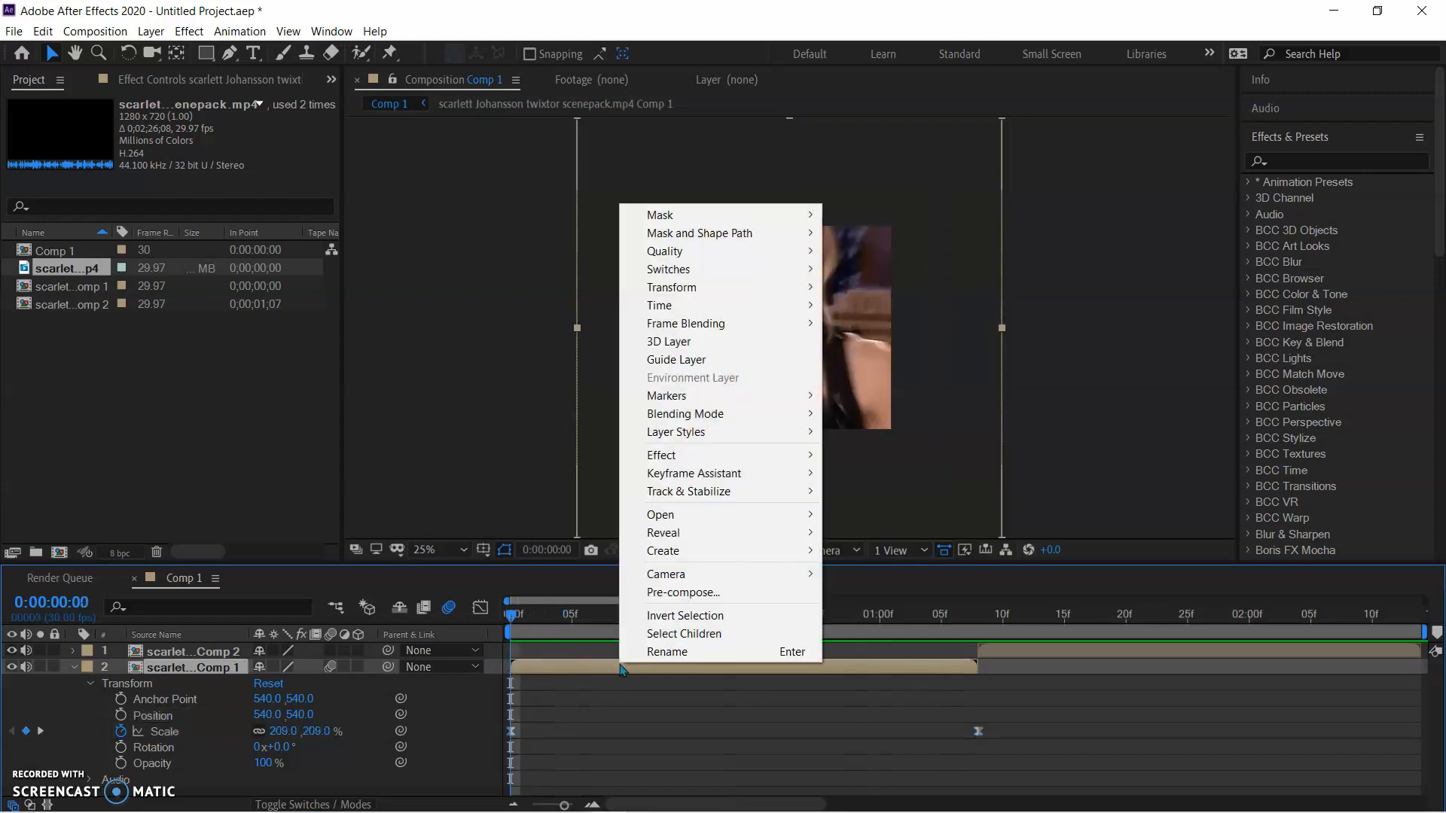
pyautogui.click(721, 592)
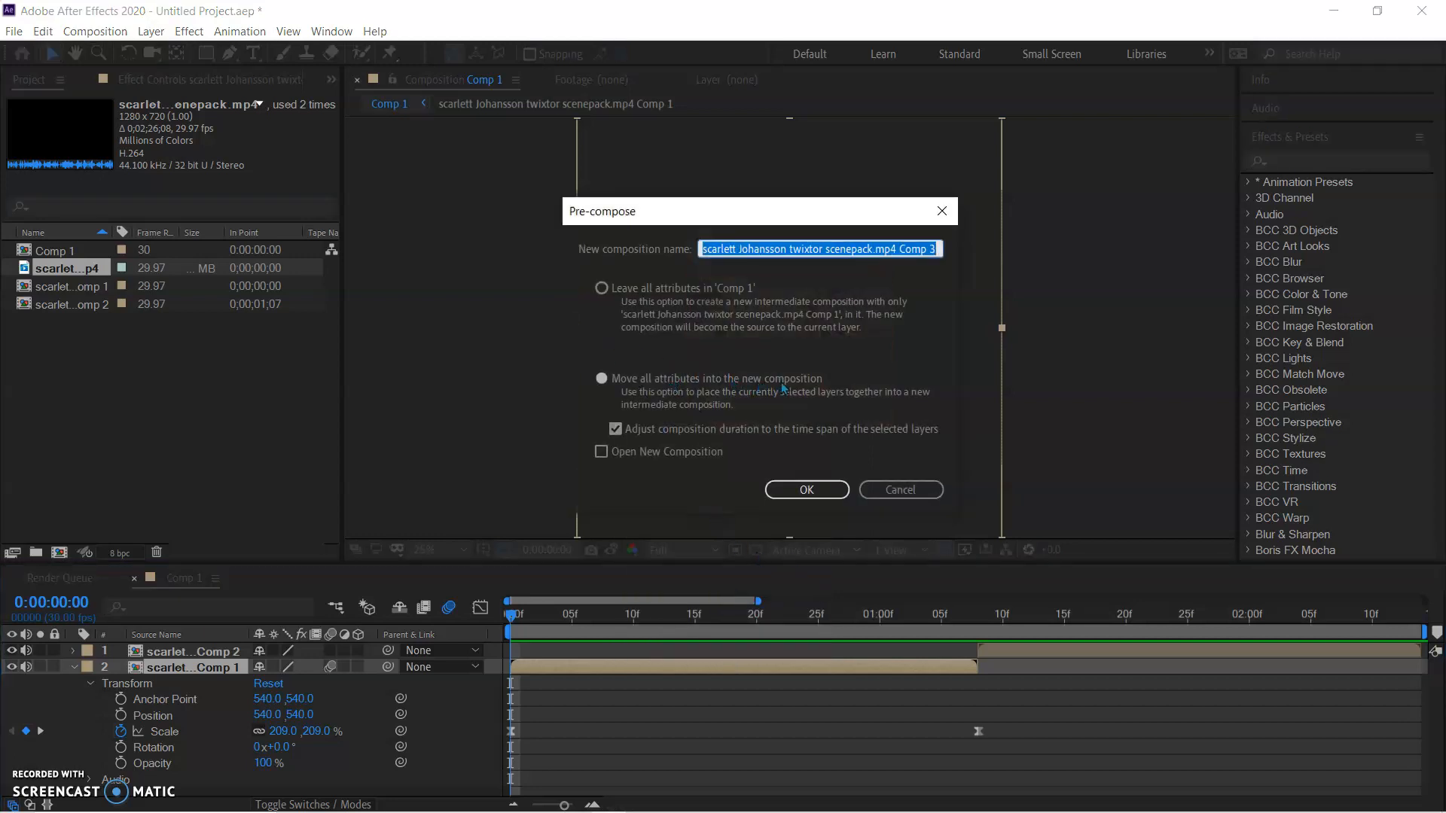
pyautogui.click(807, 490)
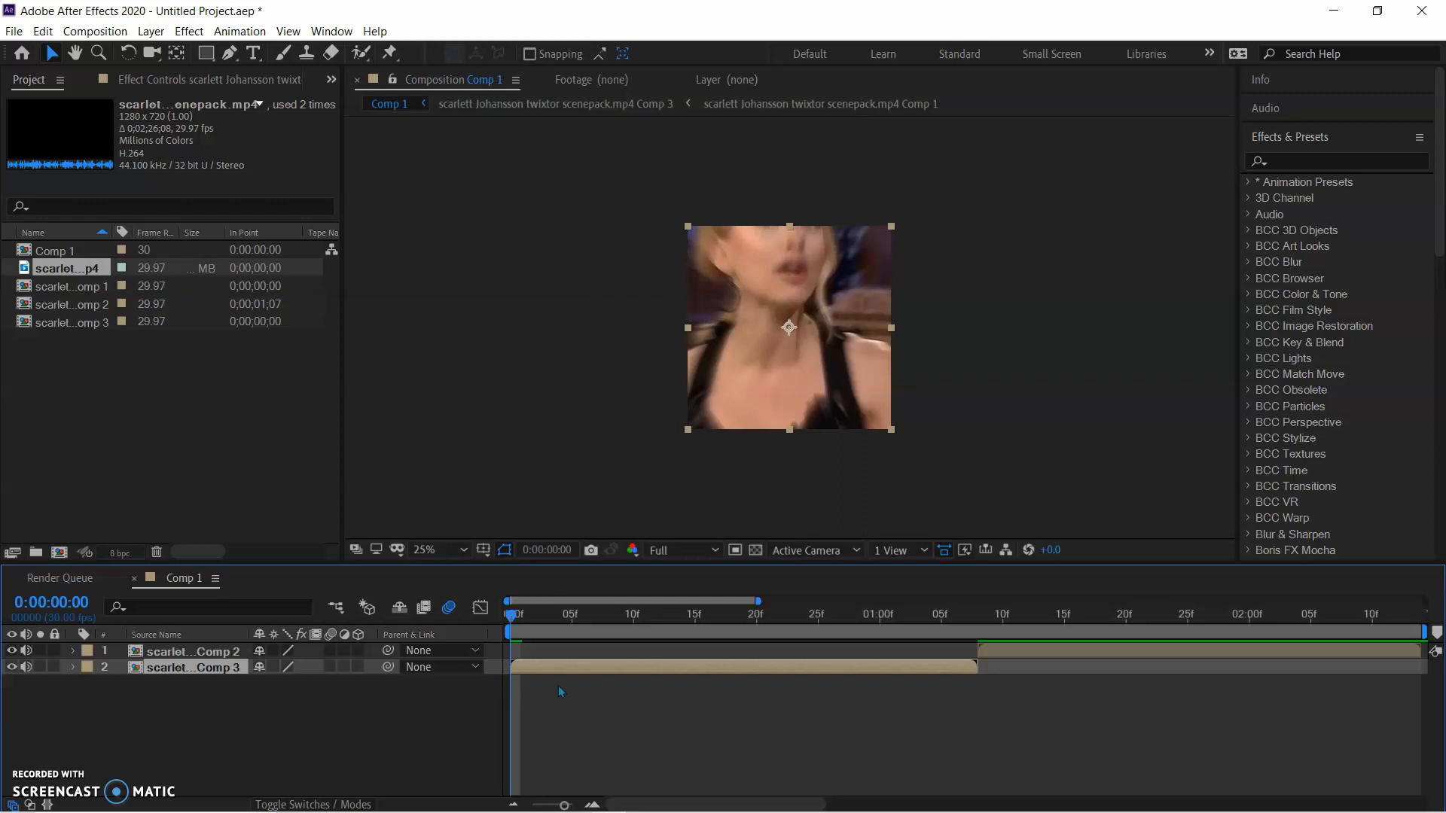
# Keyframe the new pre-comp's Scale at 100% at 0:00:00:00 and 195% at 0:00:01:07
pyautogui.click(73, 667)
pyautogui.click(90, 685)
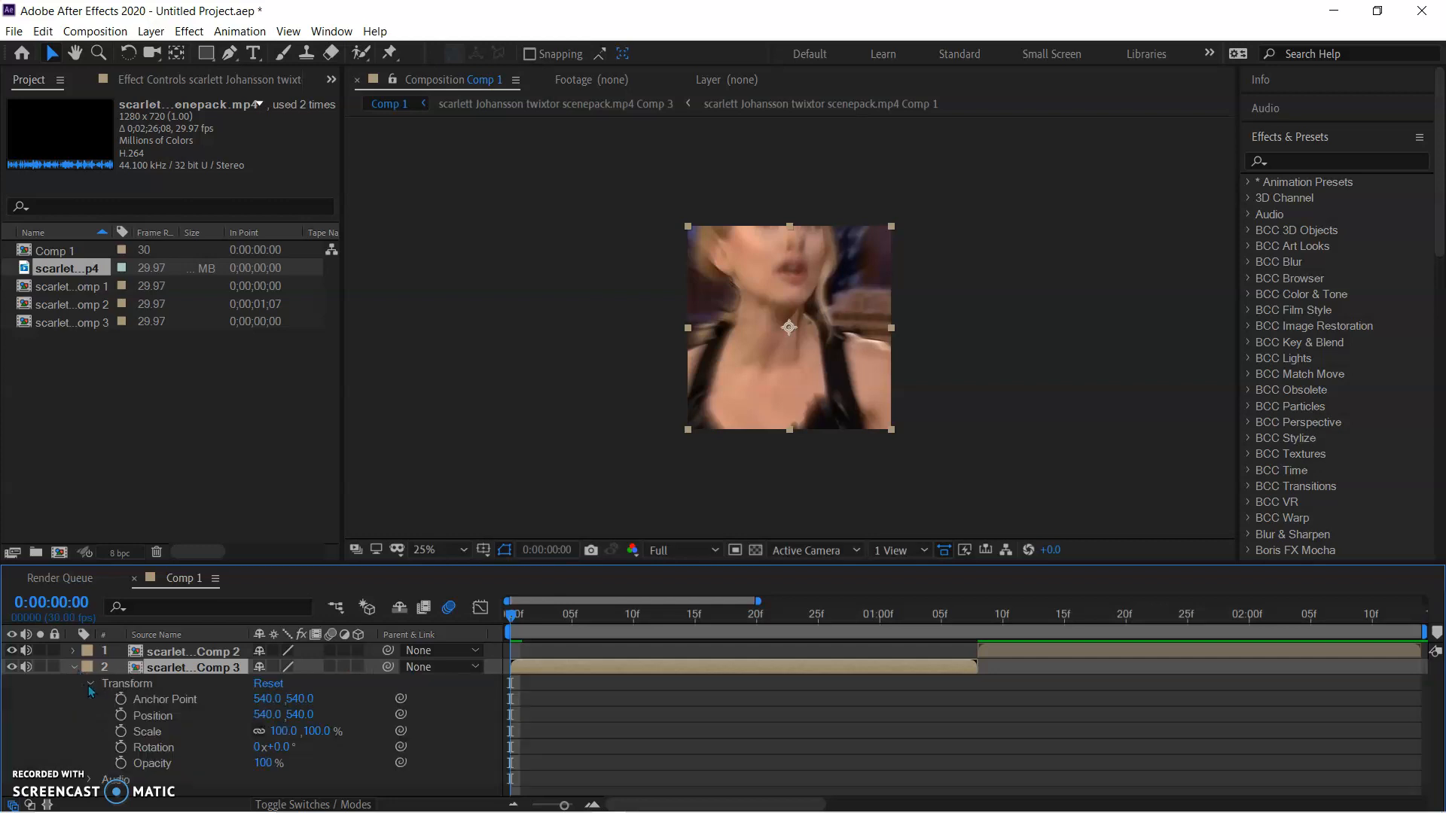
pyautogui.click(121, 733)
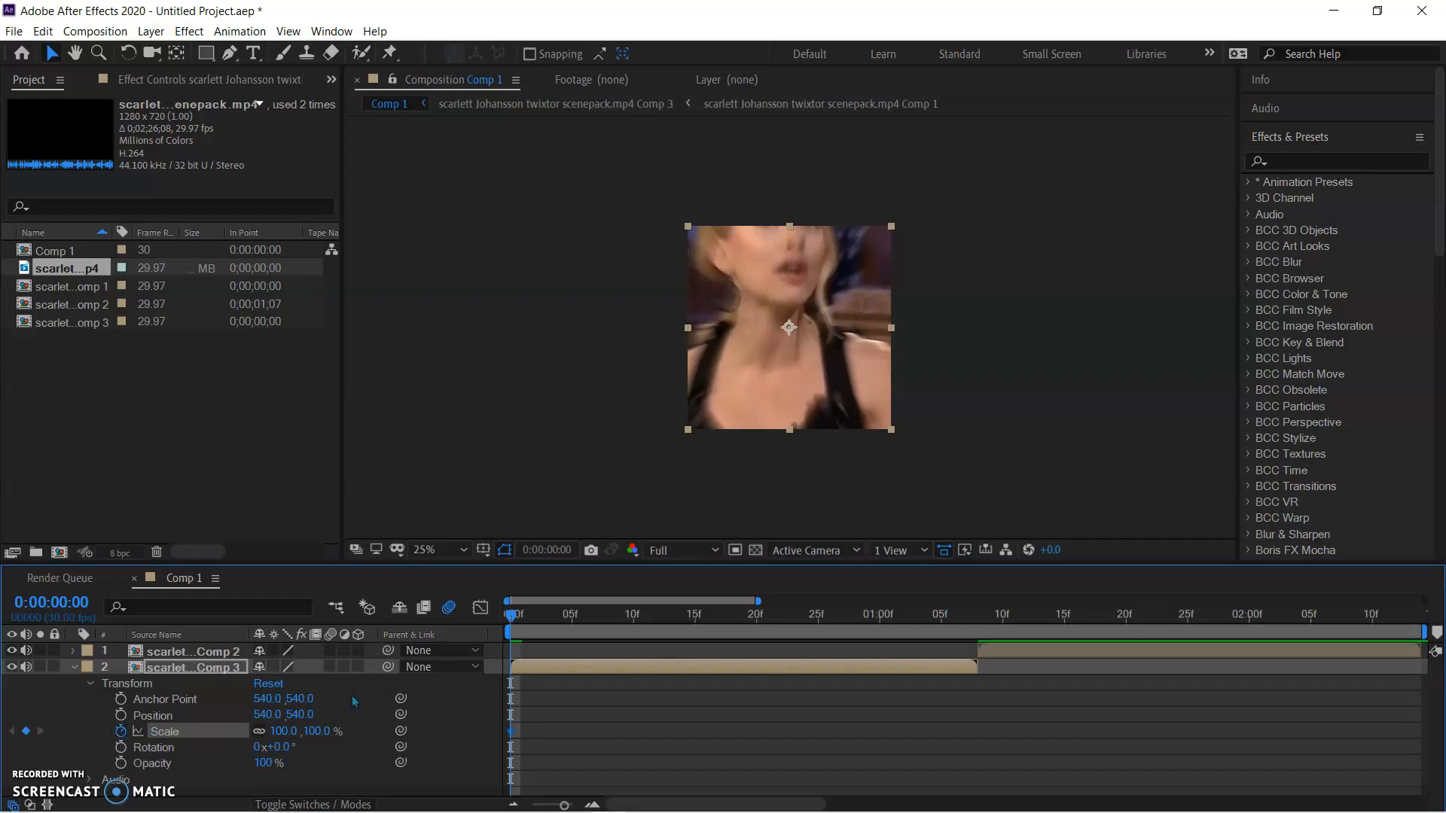
pyautogui.moveTo(538, 622); pyautogui.dragTo(971, 677)
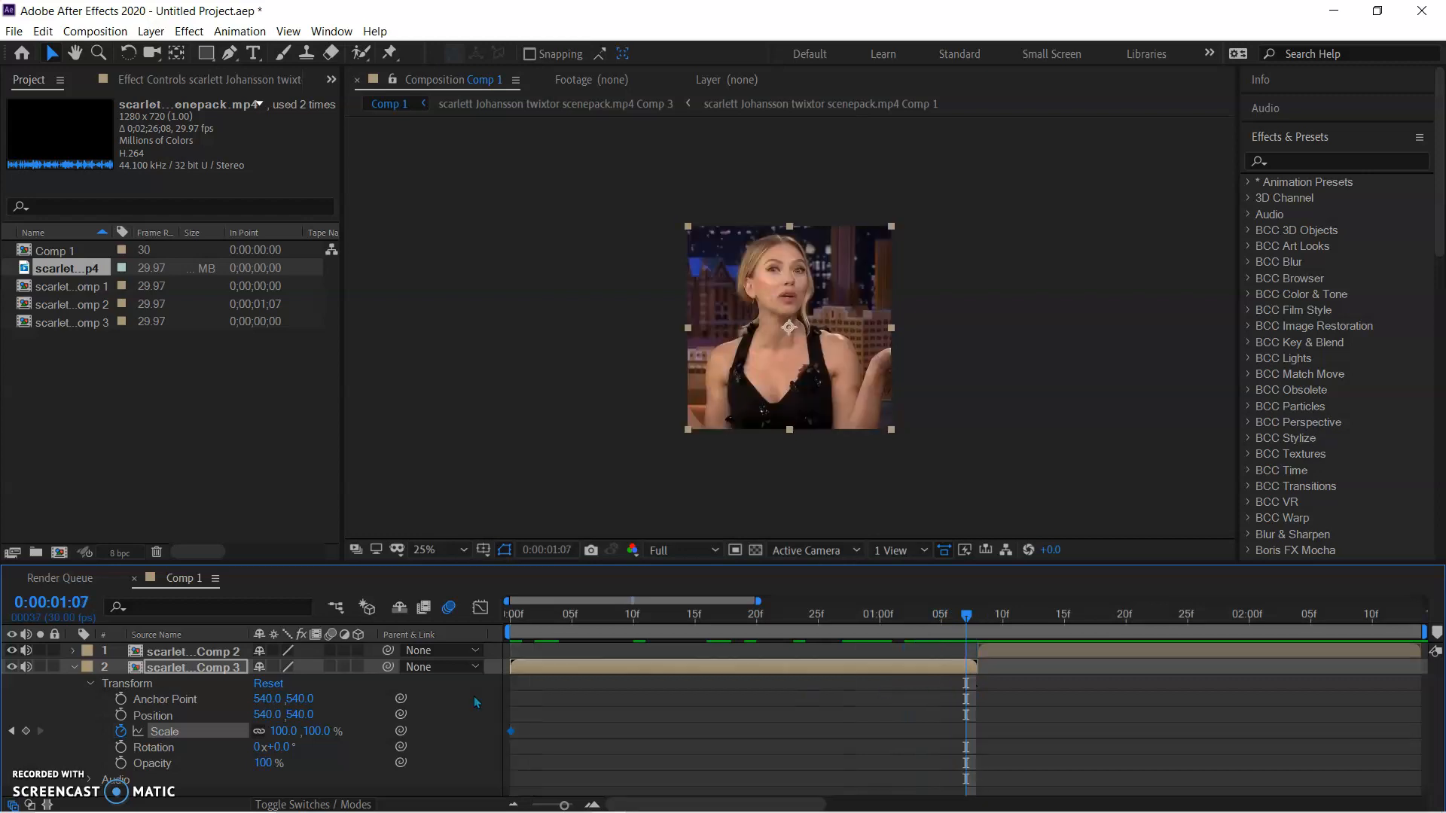
pyautogui.click(984, 627)
pyautogui.moveTo(982, 629); pyautogui.dragTo(976, 631)
pyautogui.moveTo(294, 737); pyautogui.dragTo(382, 751)
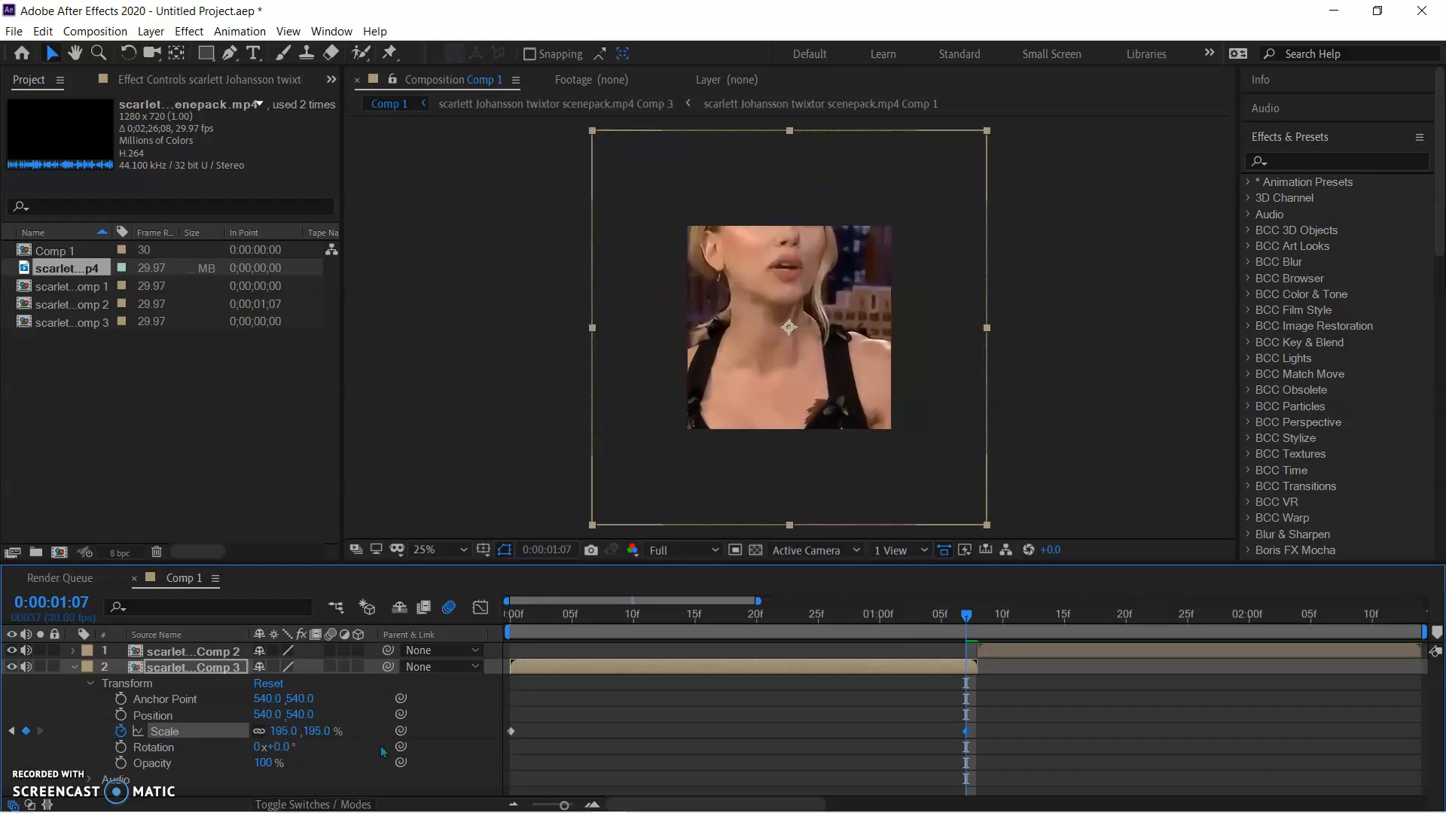
# Enable motion blur for the first clip's new pre-comp layer and apply Easy Ease to both of its Scale keyframes
pyautogui.rightClick(382, 750)
pyautogui.click(635, 748)
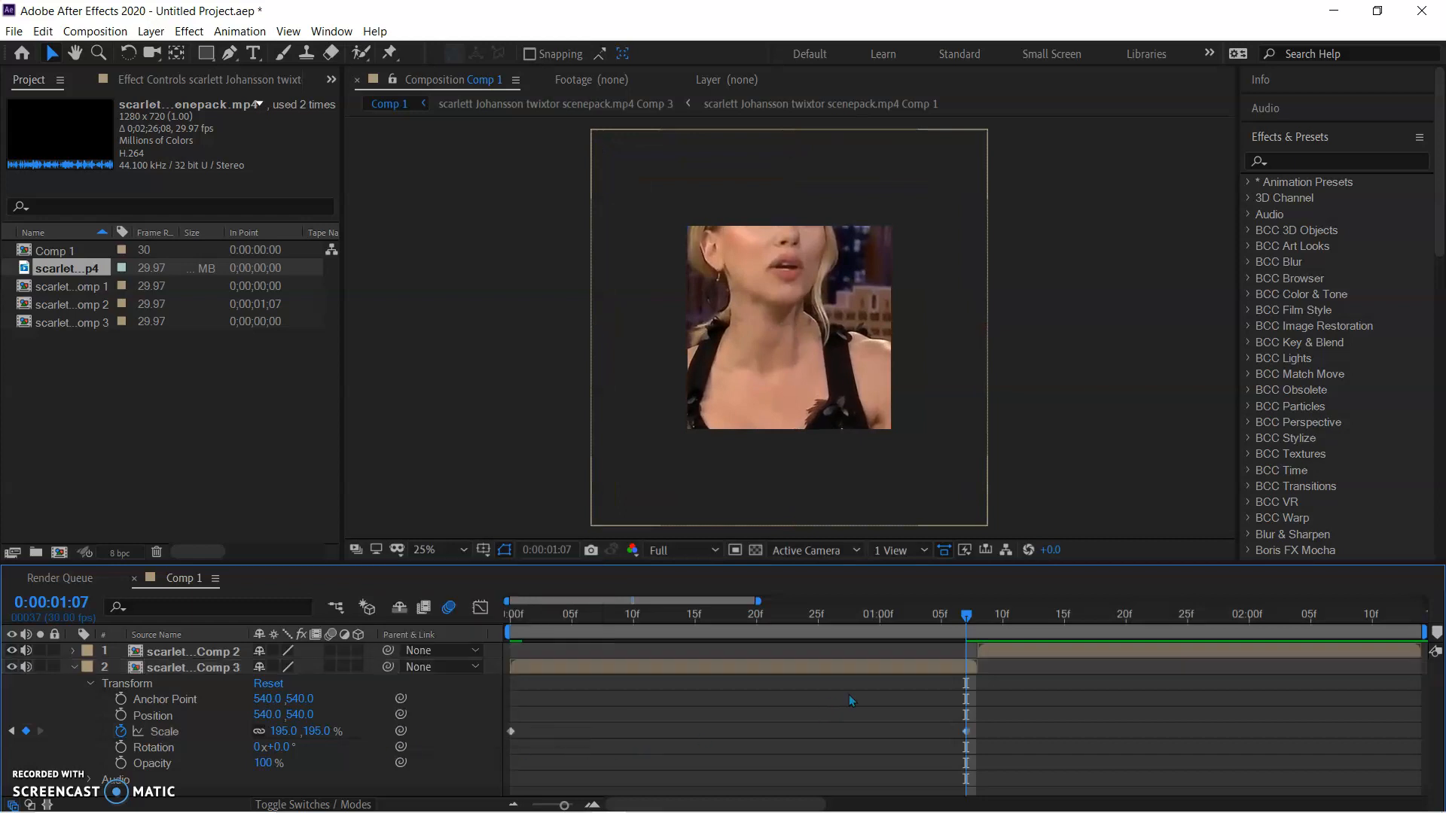
pyautogui.click(706, 670)
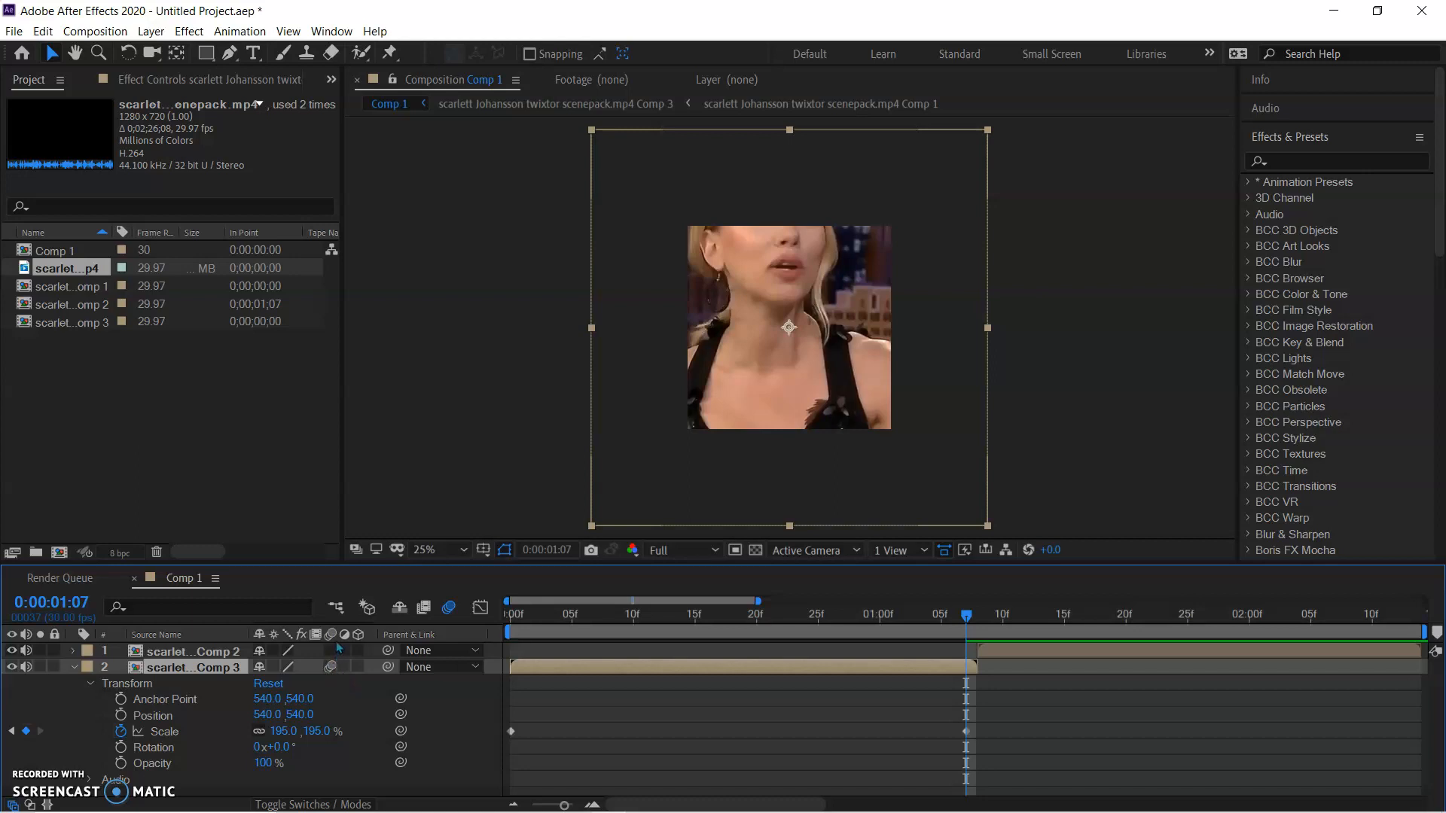
pyautogui.moveTo(997, 728); pyautogui.dragTo(501, 752)
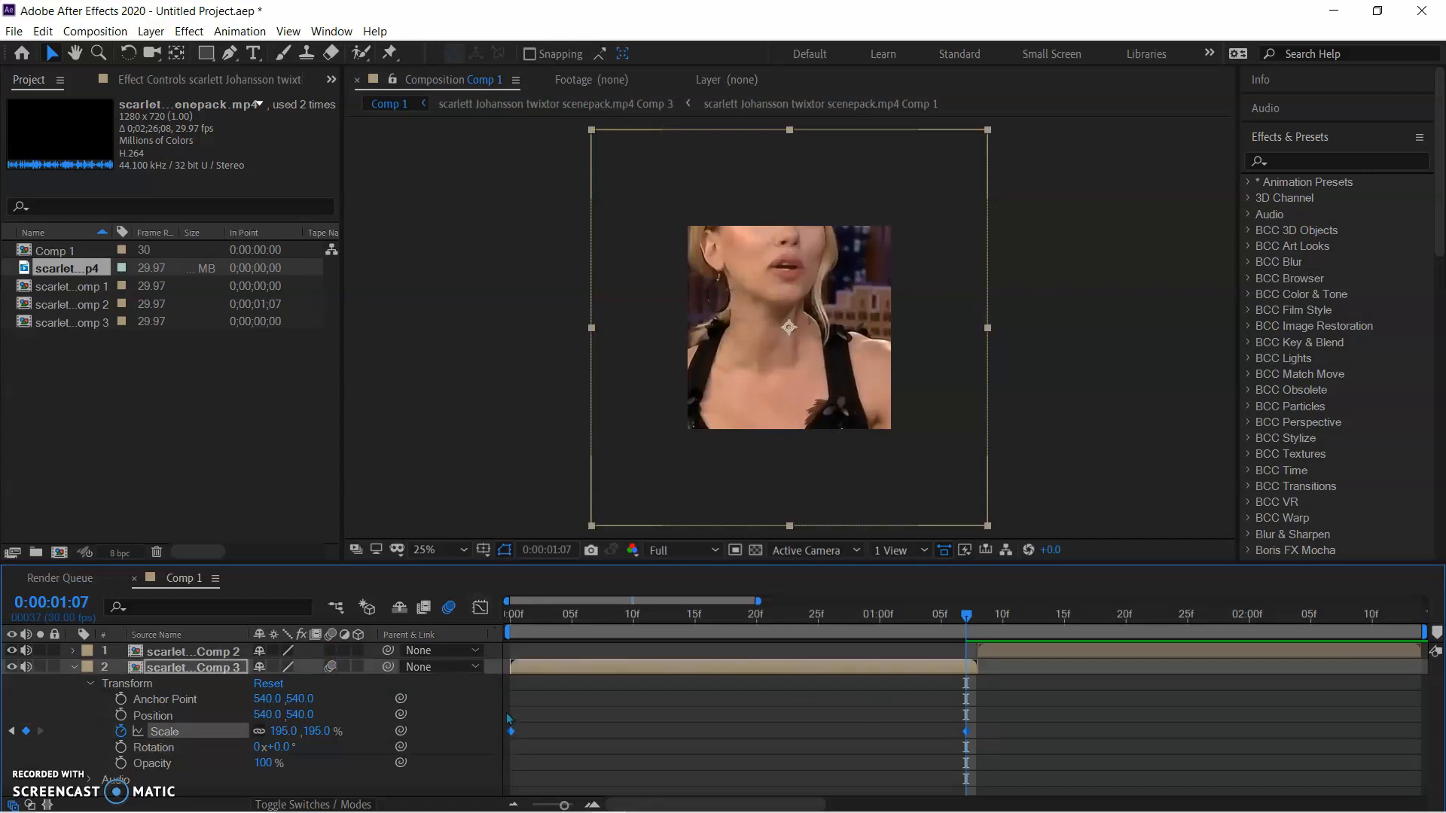
pyautogui.rightClick(512, 733)
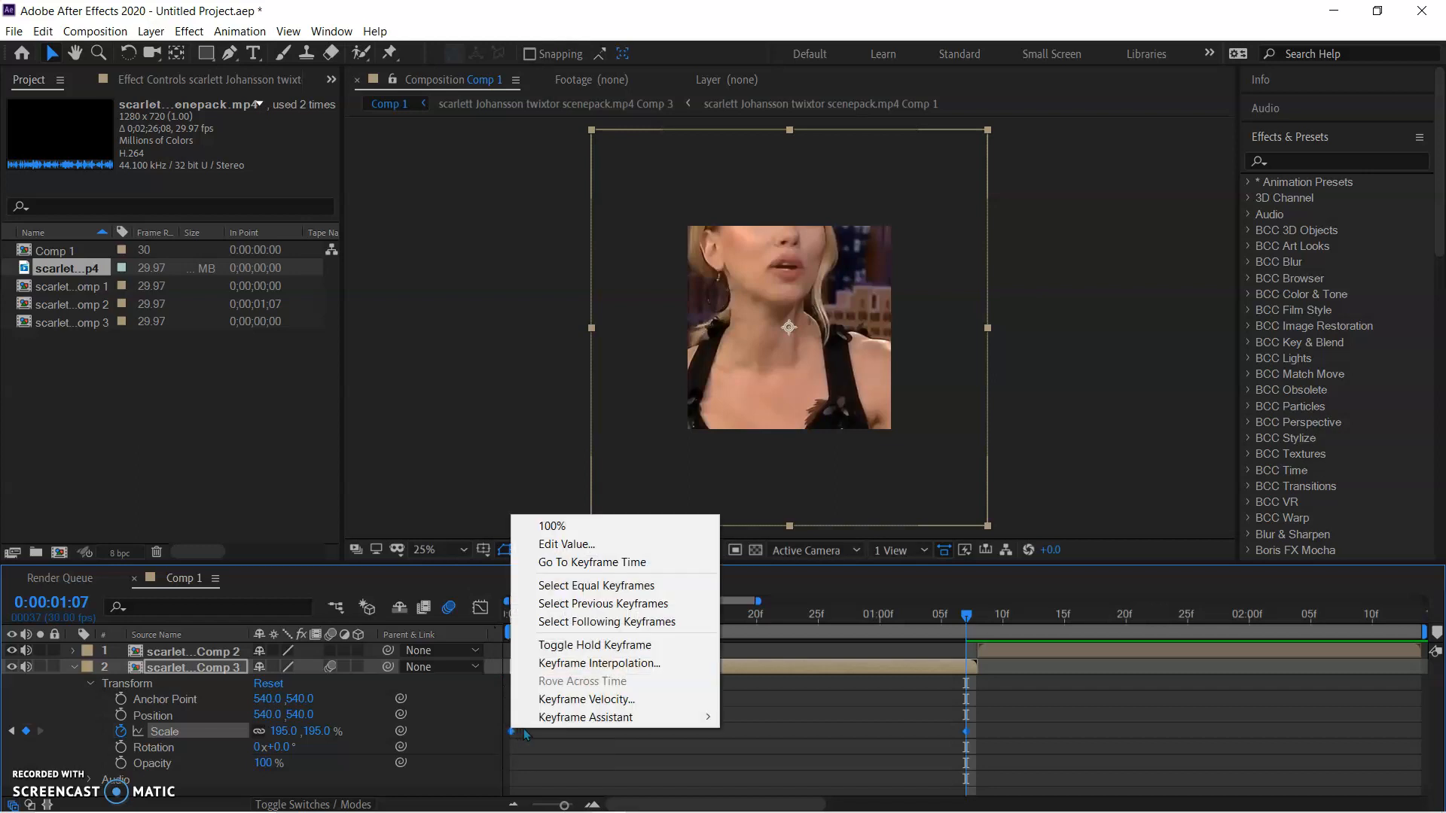
pyautogui.moveTo(680, 722)
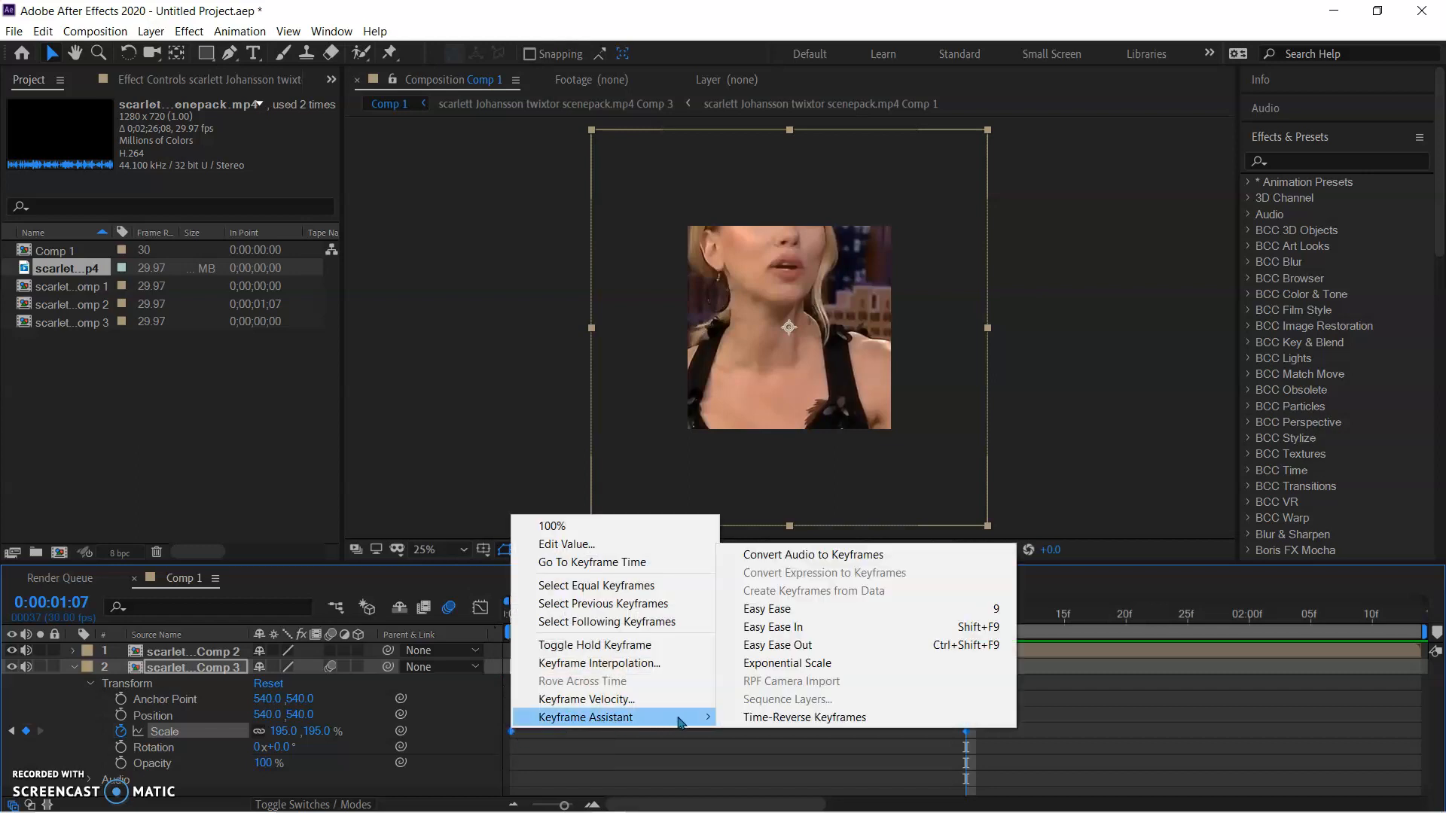
pyautogui.click(806, 618)
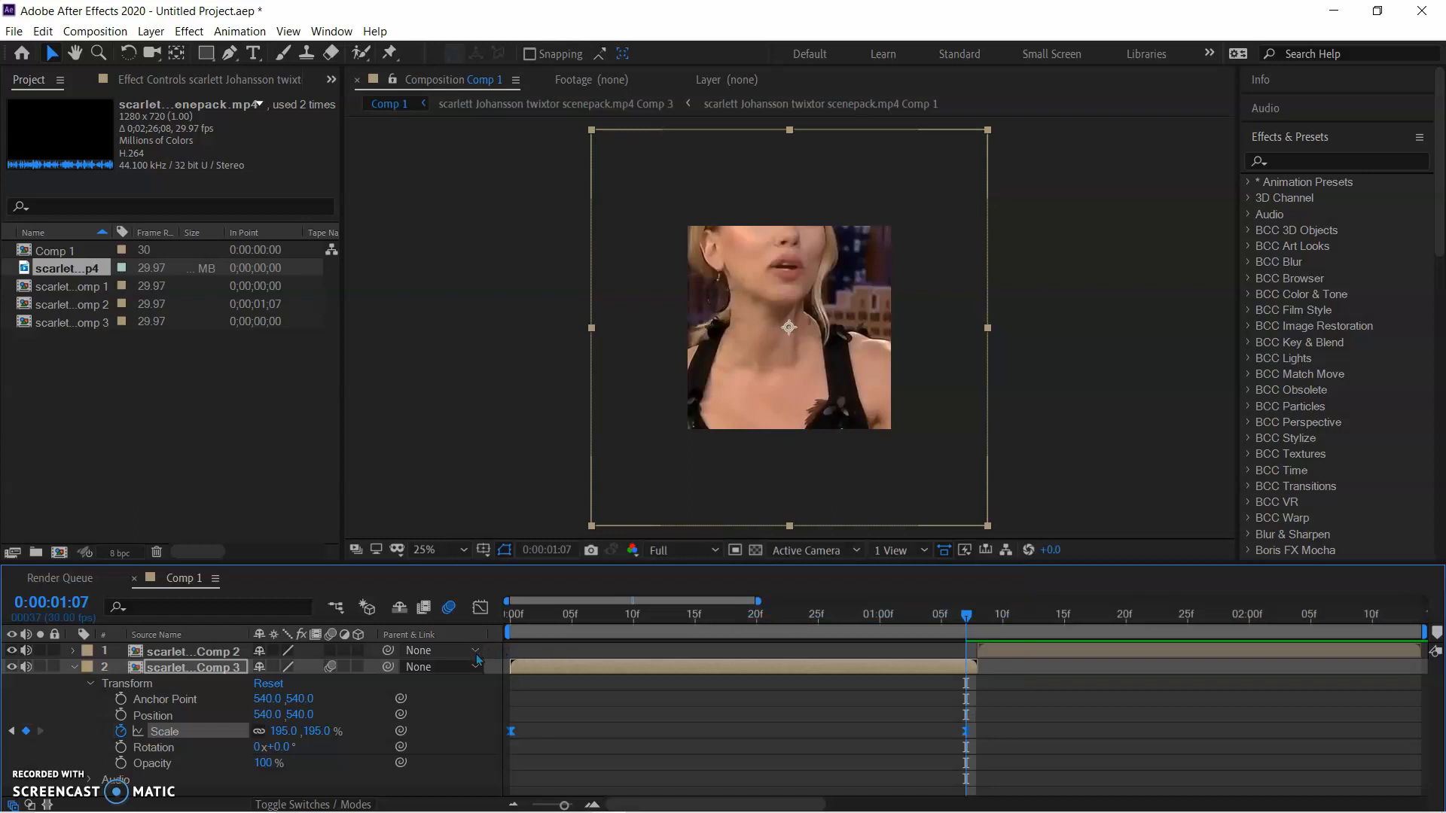
# Reshape the Scale curve in the graph editor so it stays flat at first and rises steeply into the last keyframe
pyautogui.click(480, 607)
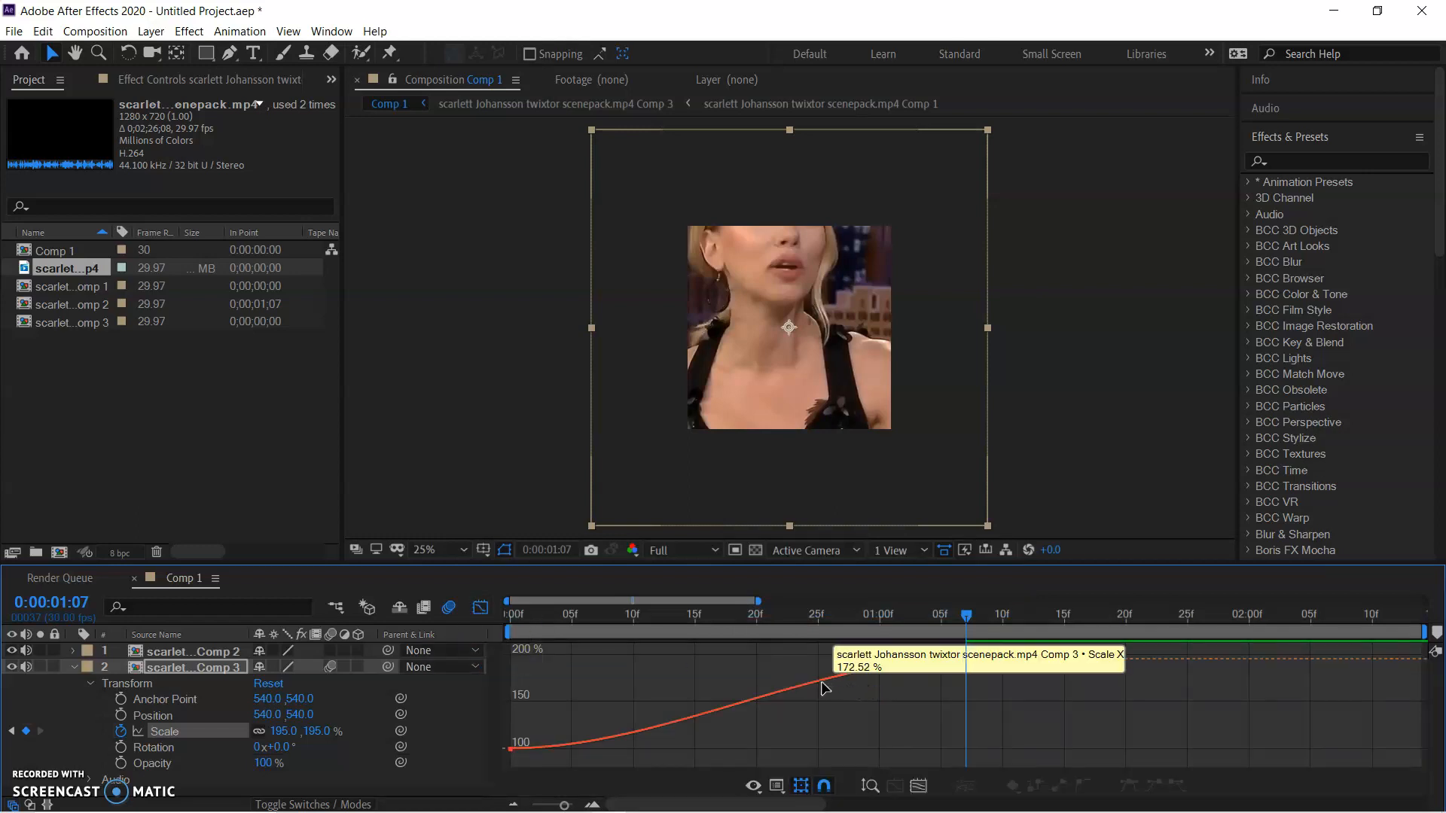
pyautogui.click(822, 681)
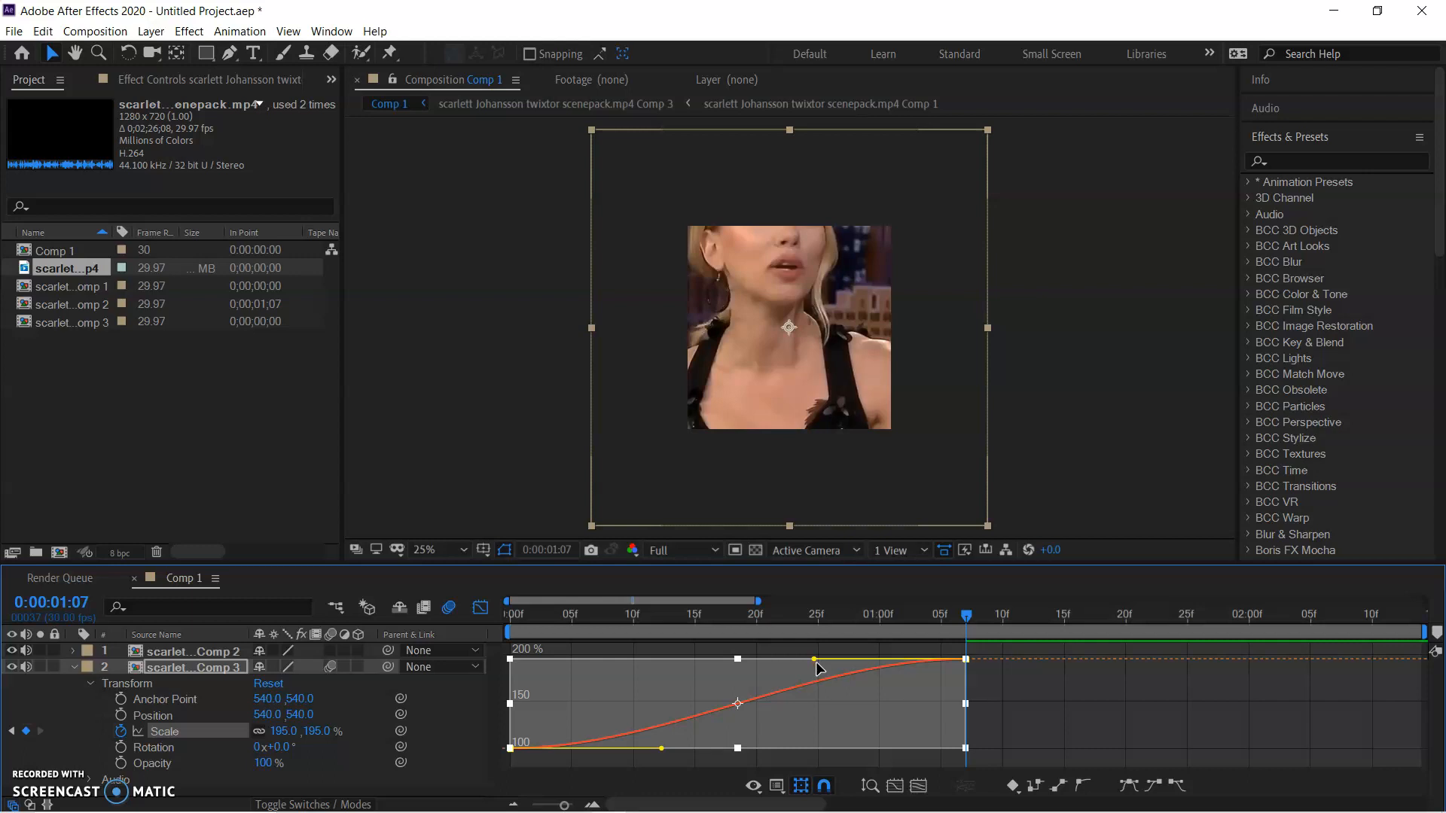
pyautogui.moveTo(813, 660); pyautogui.dragTo(962, 725)
pyautogui.moveTo(661, 748); pyautogui.dragTo(858, 749)
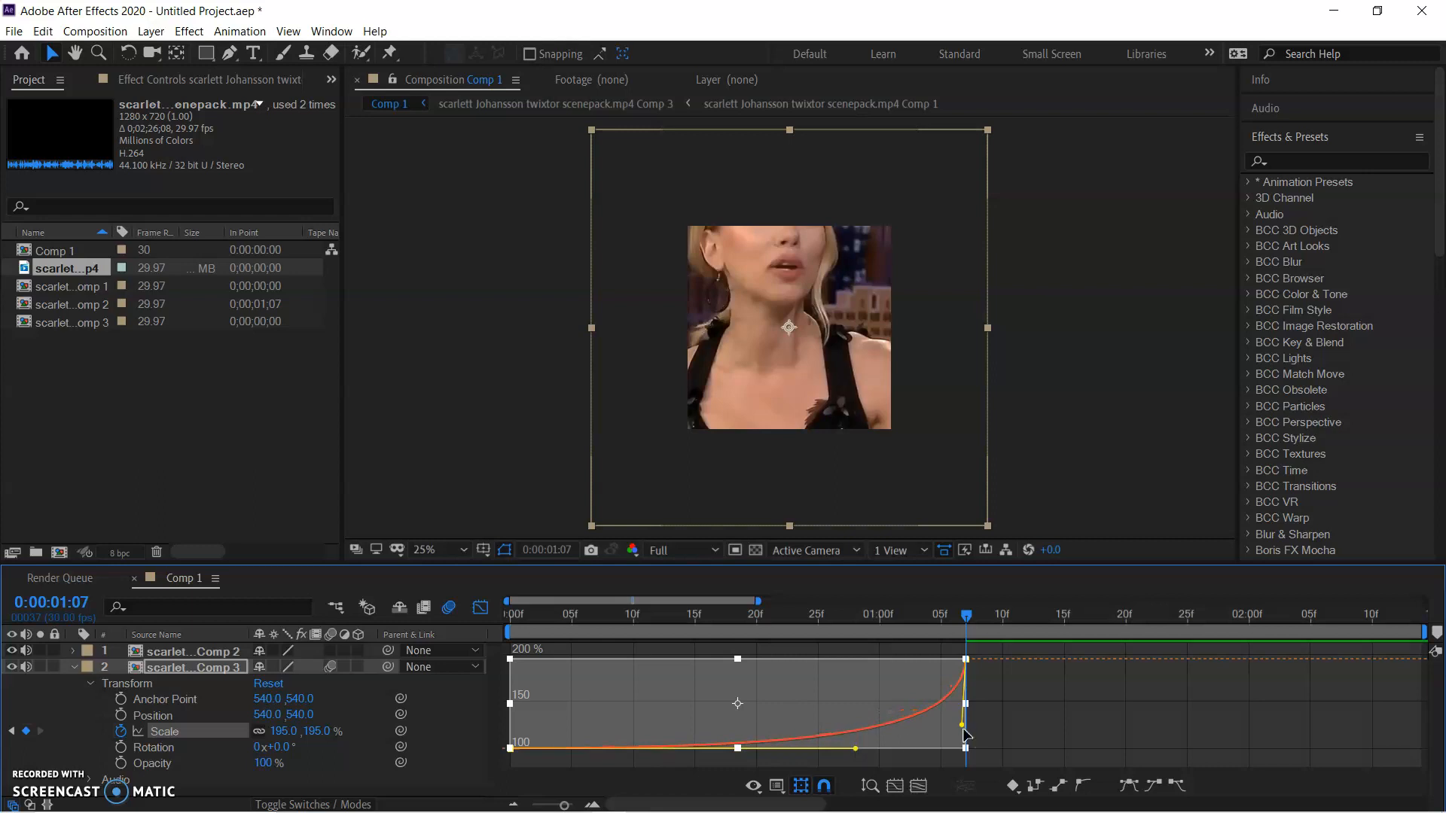
pyautogui.moveTo(977, 738); pyautogui.dragTo(923, 747)
pyautogui.moveTo(813, 625); pyautogui.dragTo(1002, 628)
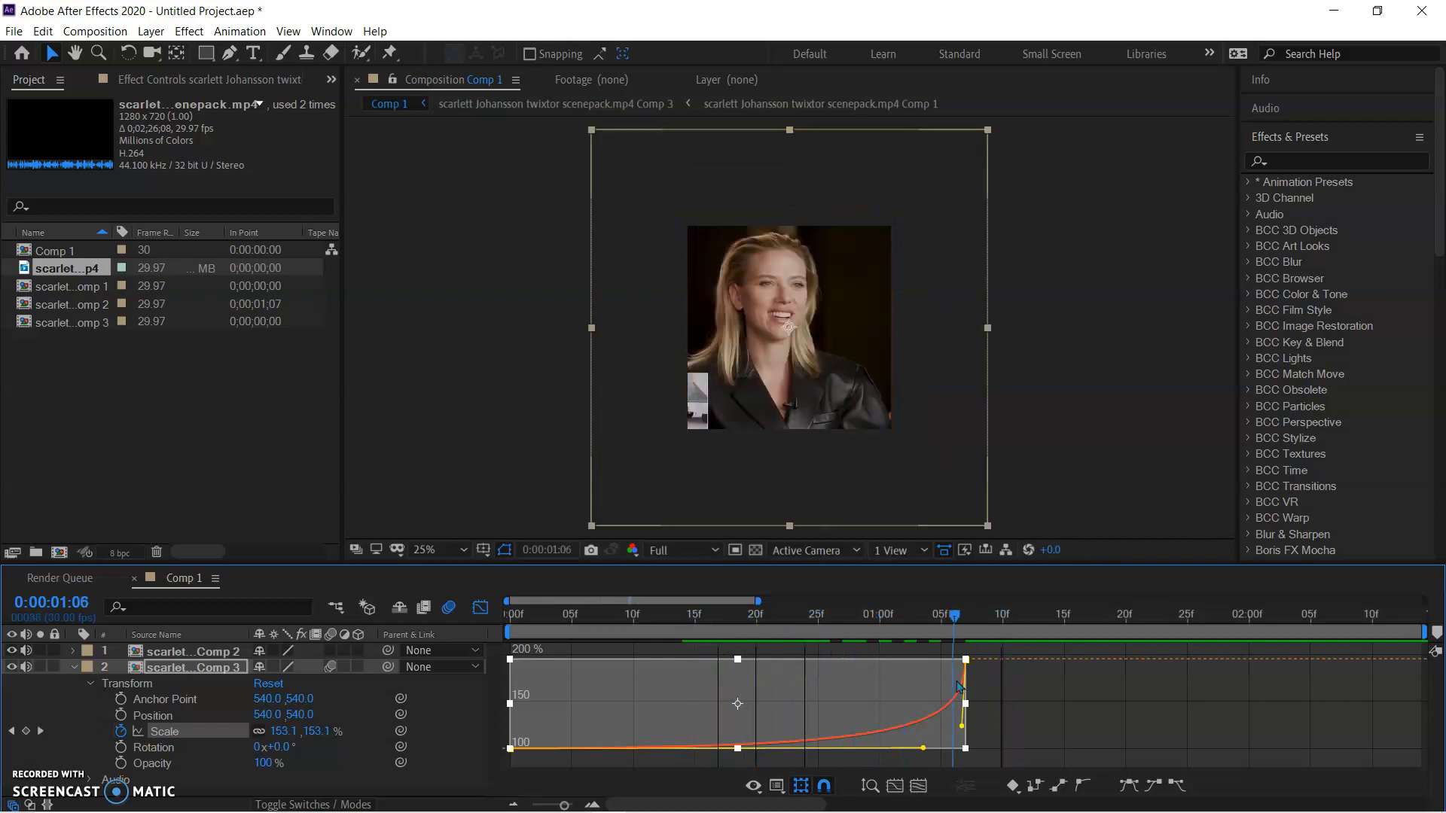
pyautogui.click(931, 616)
pyautogui.moveTo(923, 748); pyautogui.dragTo(834, 753)
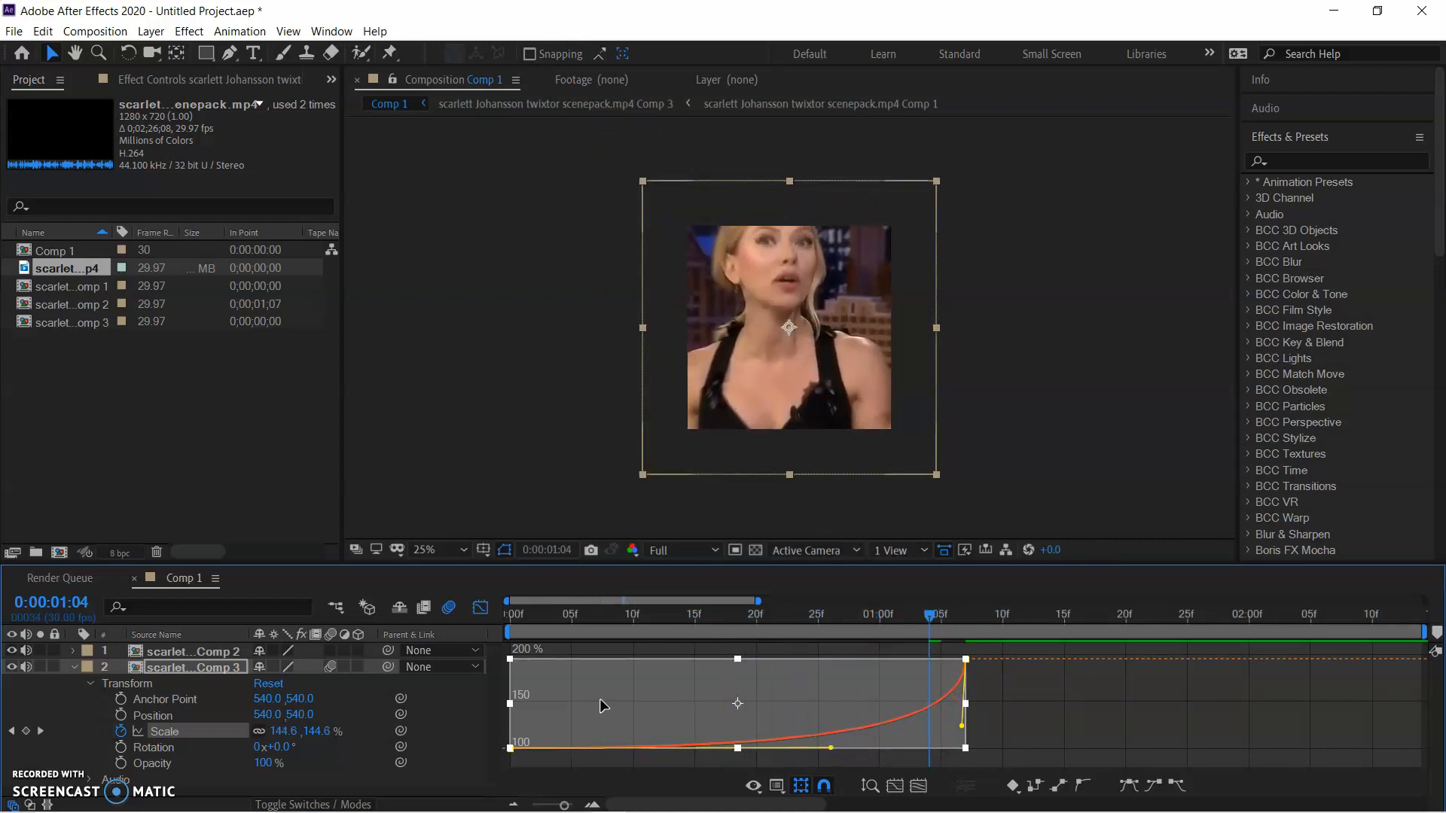
pyautogui.click(481, 607)
# Preview the zoom-in from the start and examine the frames around the cut to the second clip
pyautogui.moveTo(917, 623); pyautogui.dragTo(508, 625)
pyautogui.press('space')
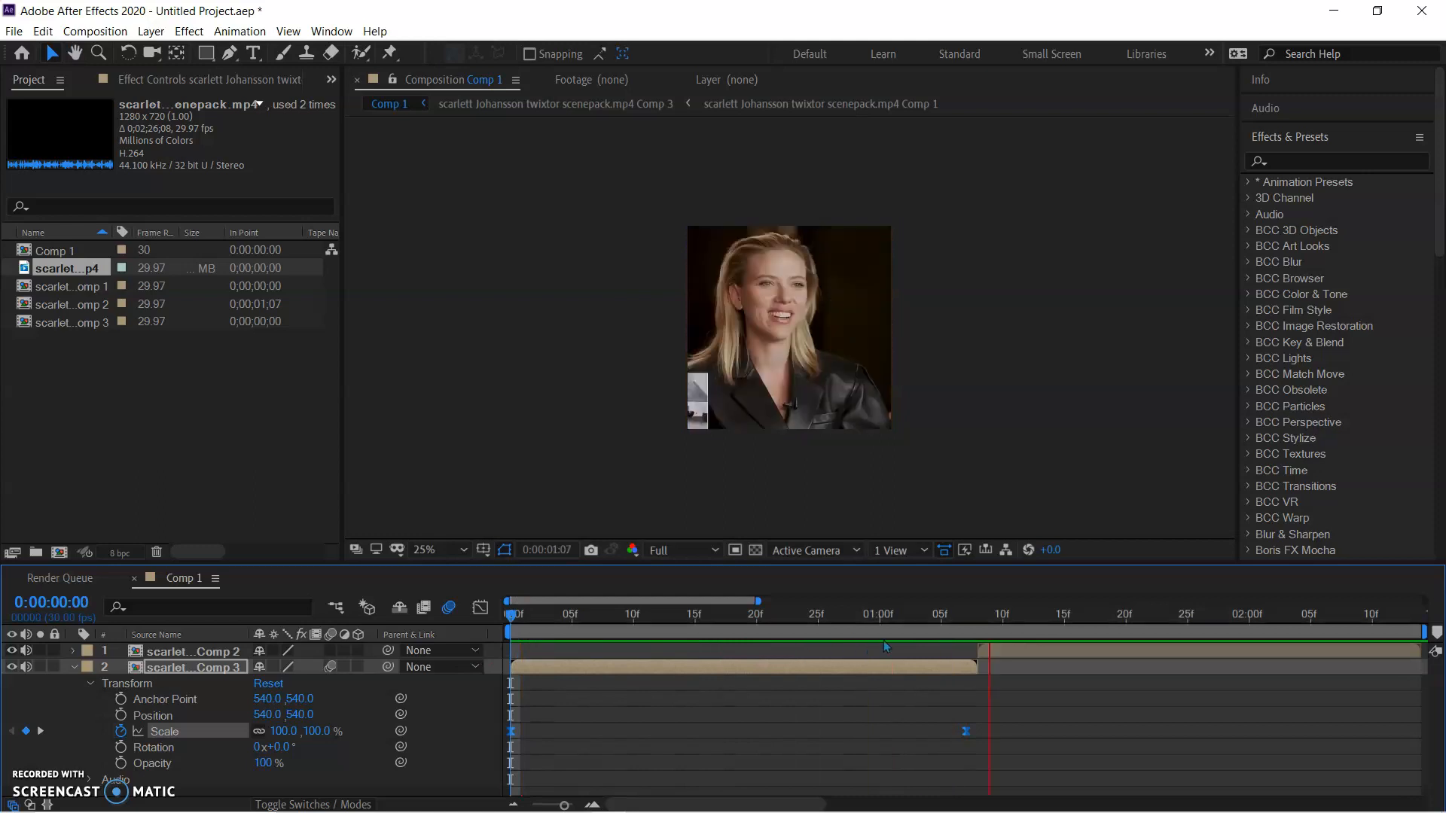
pyautogui.press('space')
pyautogui.moveTo(1067, 618); pyautogui.dragTo(547, 619)
pyautogui.press('space')
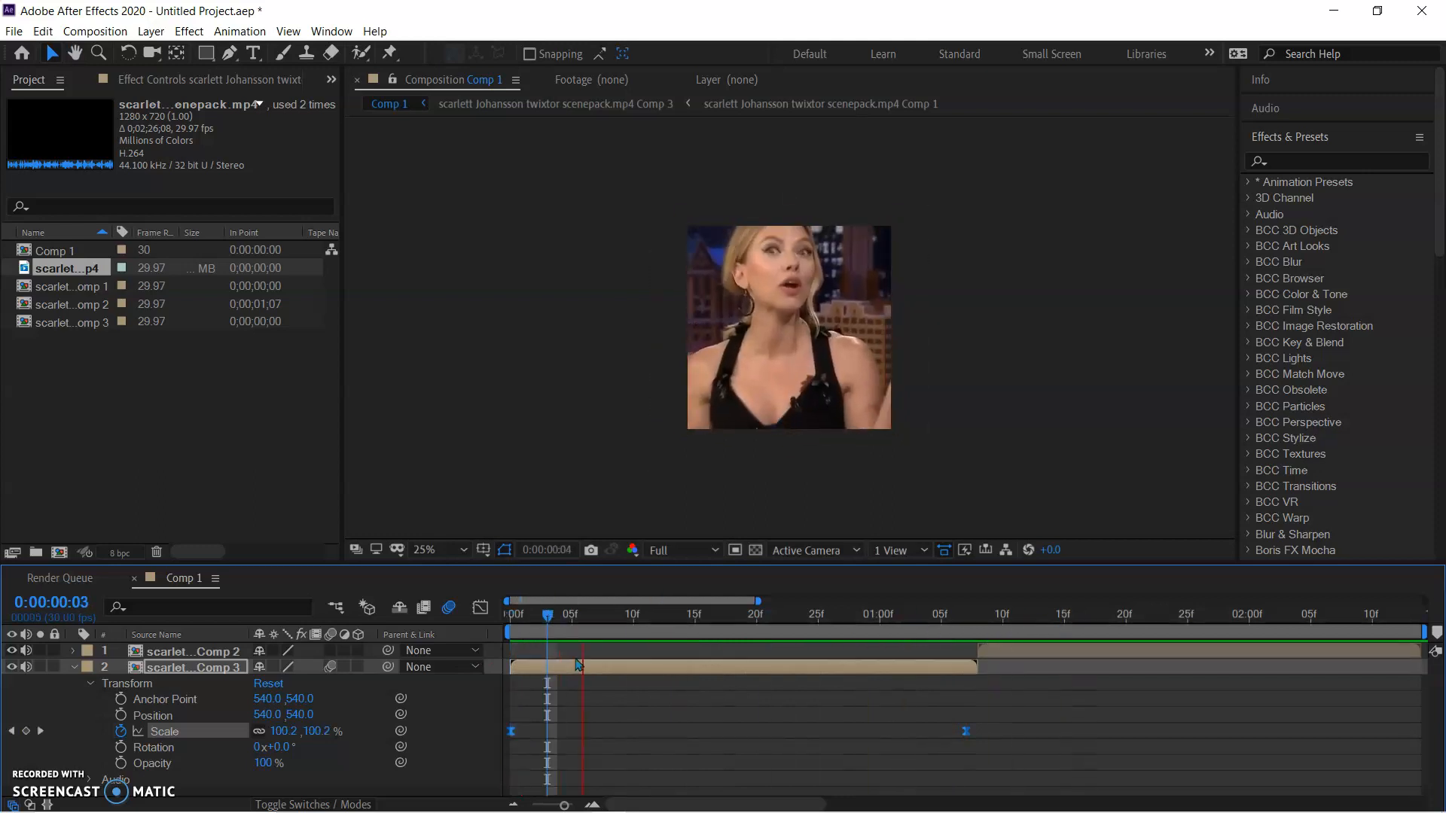
pyautogui.click(974, 624)
pyautogui.moveTo(978, 624); pyautogui.dragTo(930, 619)
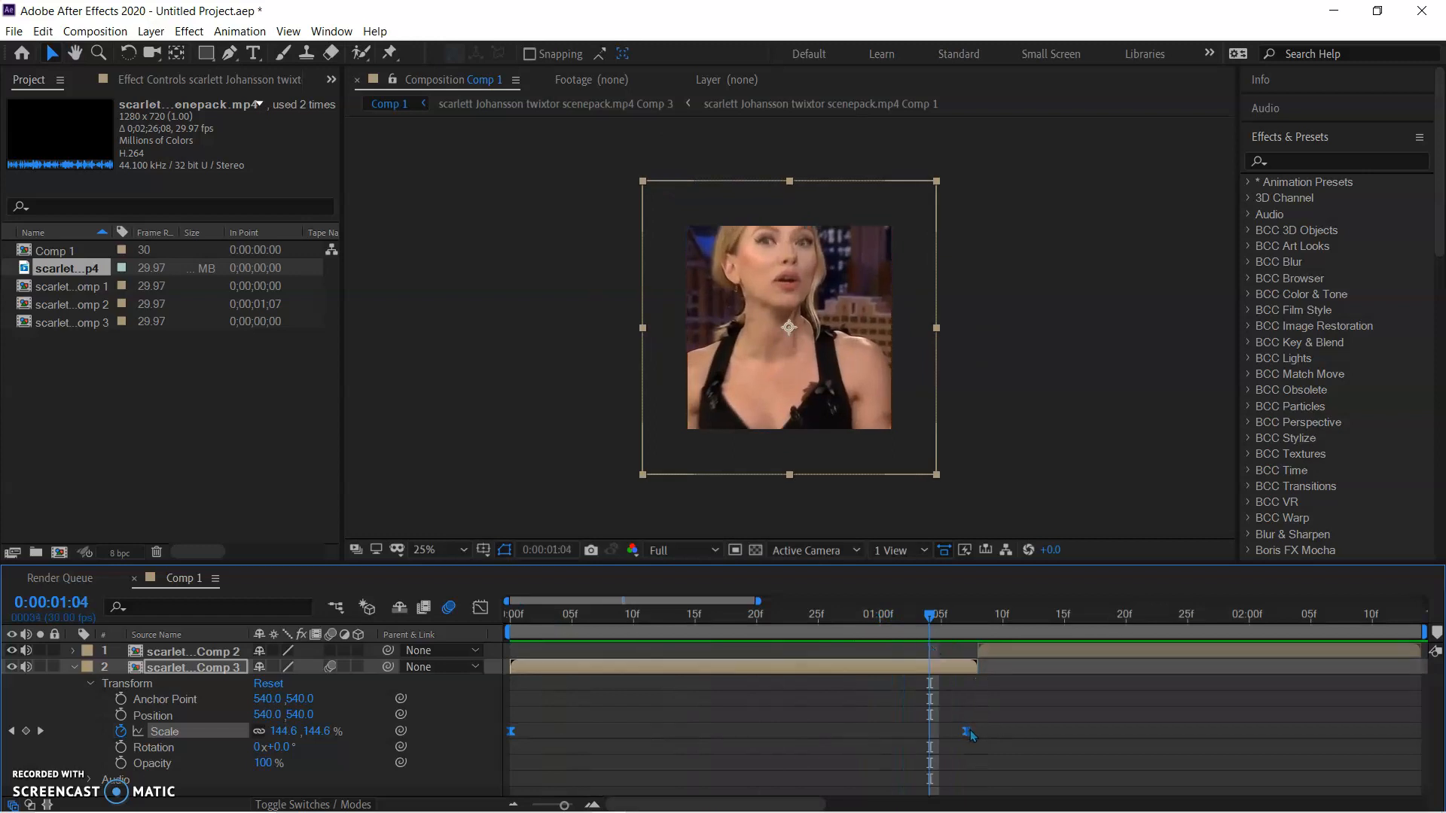
# Move the last Scale keyframe to 0:00:01:08 and the first one to 0:00:00:00, and preview the zoom
pyautogui.moveTo(967, 731); pyautogui.dragTo(979, 731)
pyautogui.click(966, 624)
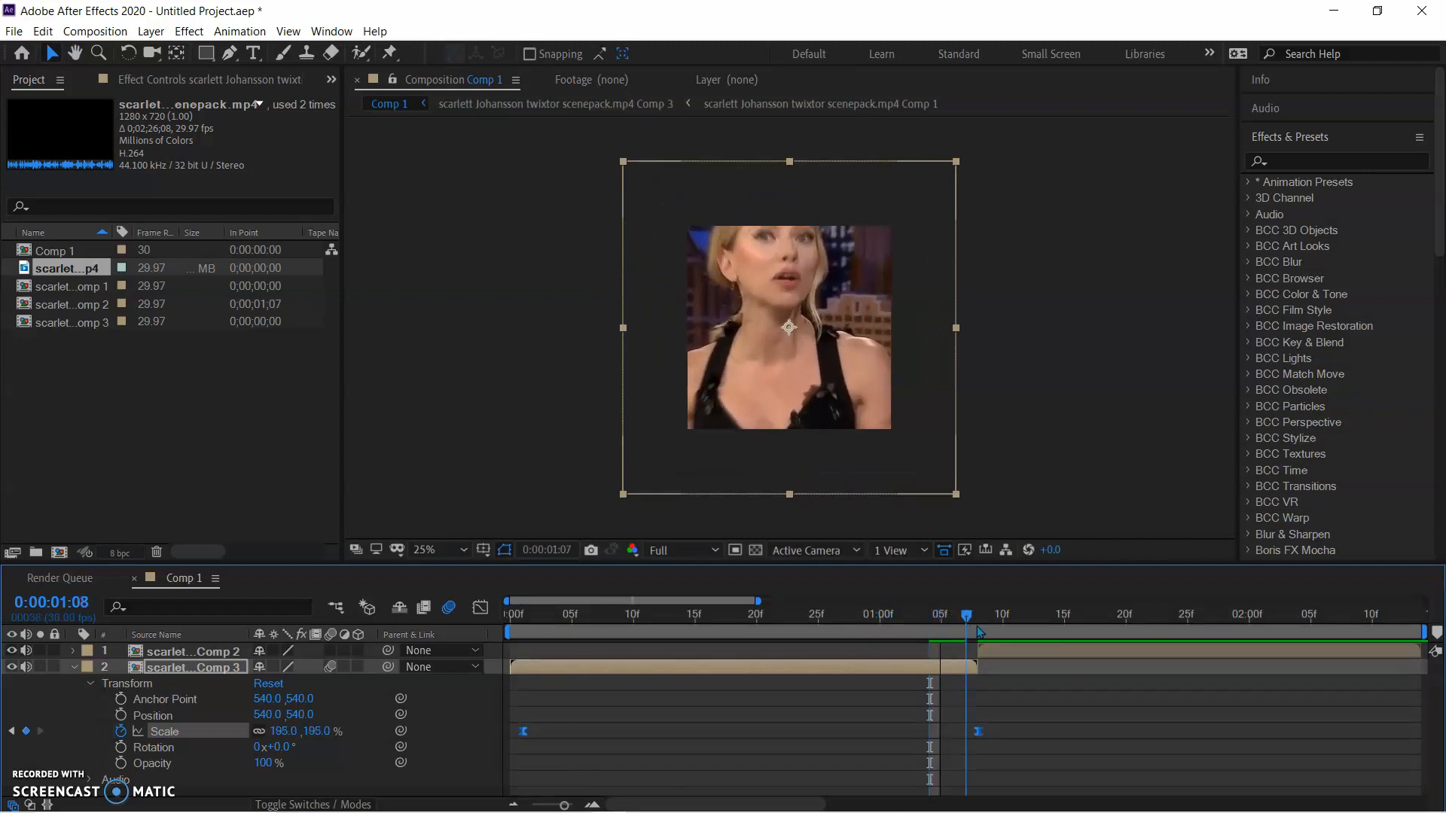
pyautogui.press('space')
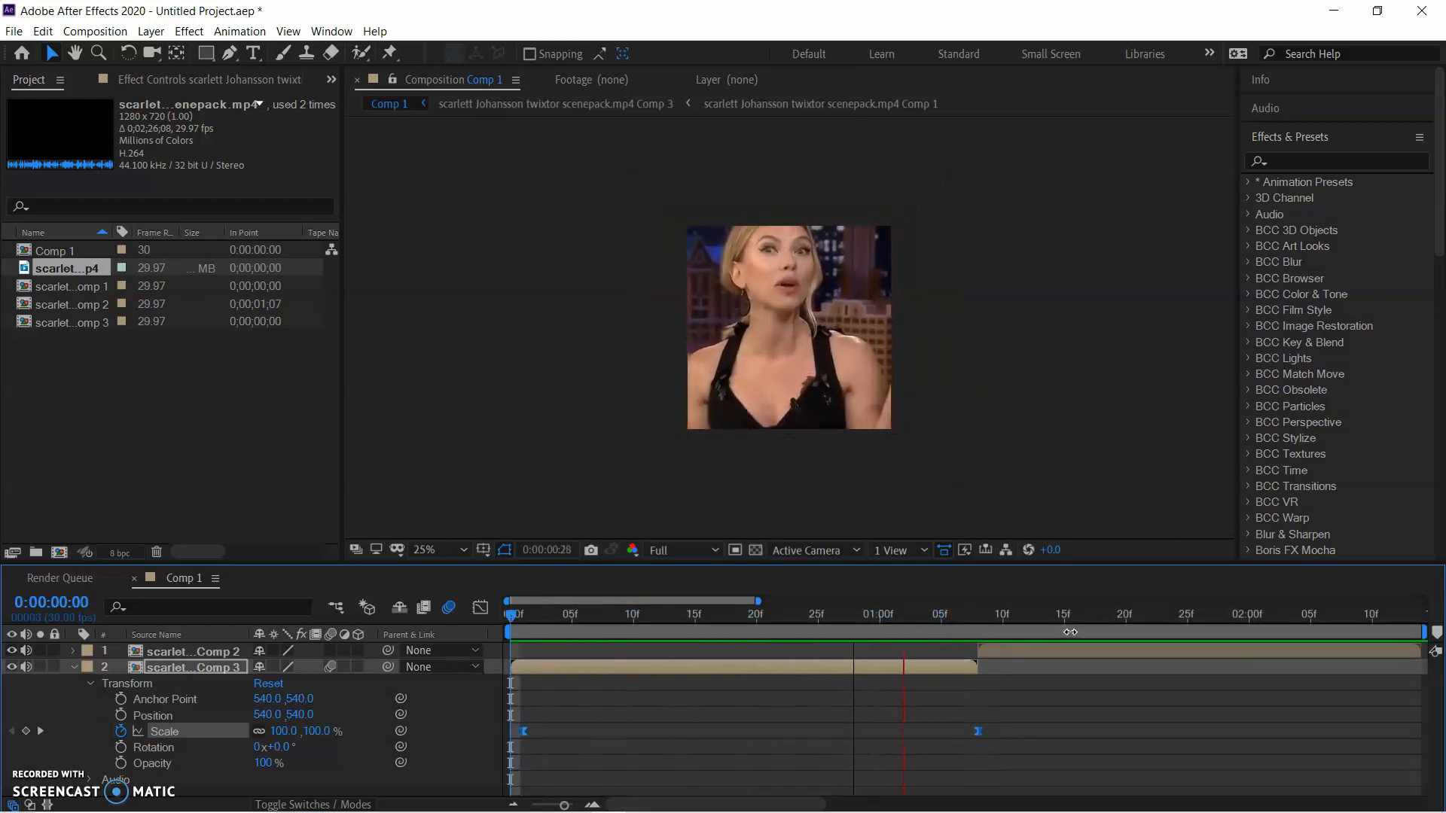
pyautogui.press('space')
pyautogui.moveTo(1052, 619); pyautogui.dragTo(584, 657)
pyautogui.click(584, 737)
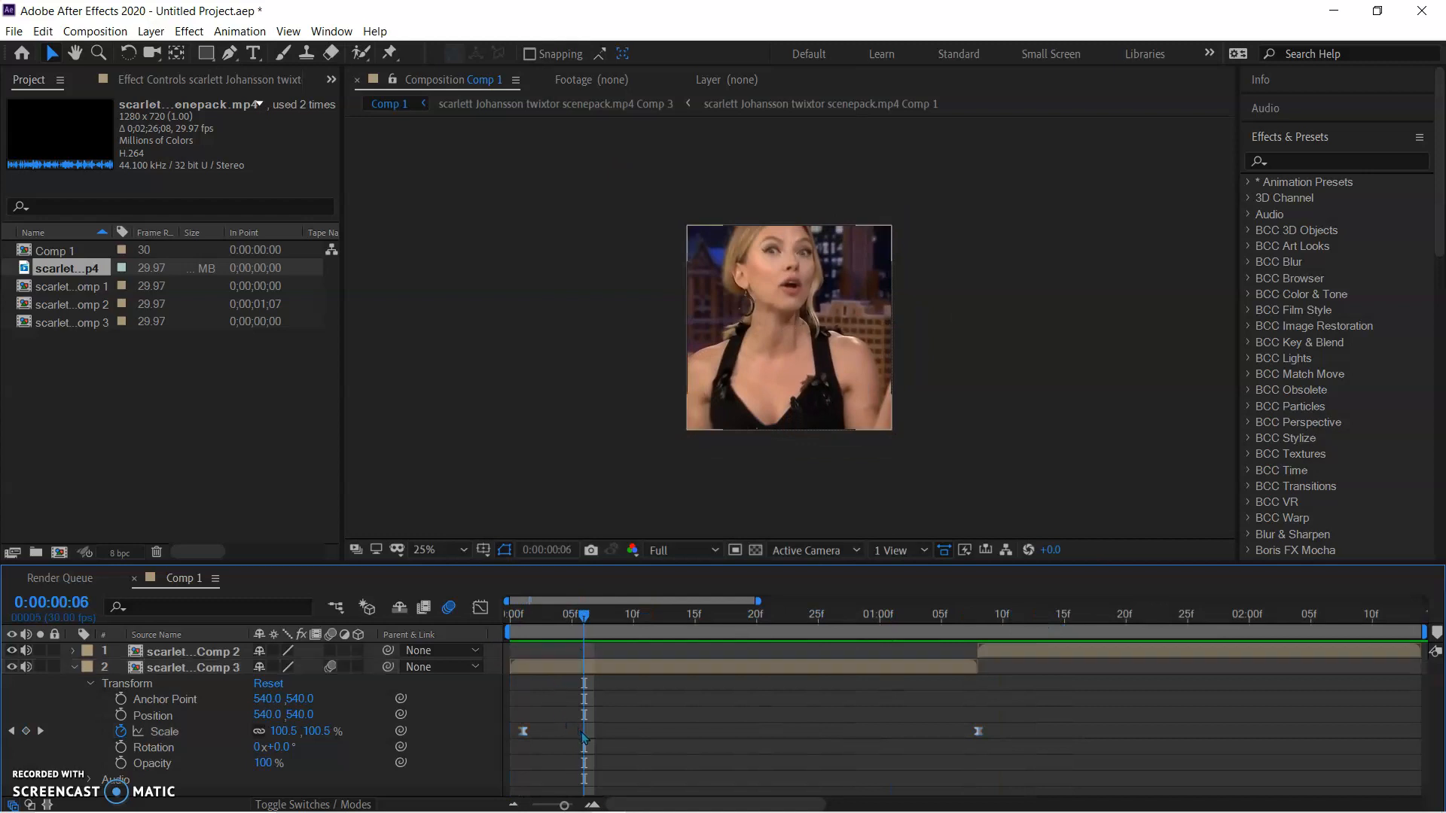
pyautogui.moveTo(523, 732); pyautogui.dragTo(511, 732)
pyautogui.moveTo(585, 619); pyautogui.dragTo(482, 729)
pyautogui.click(626, 734)
pyautogui.moveTo(1023, 728); pyautogui.dragTo(515, 735)
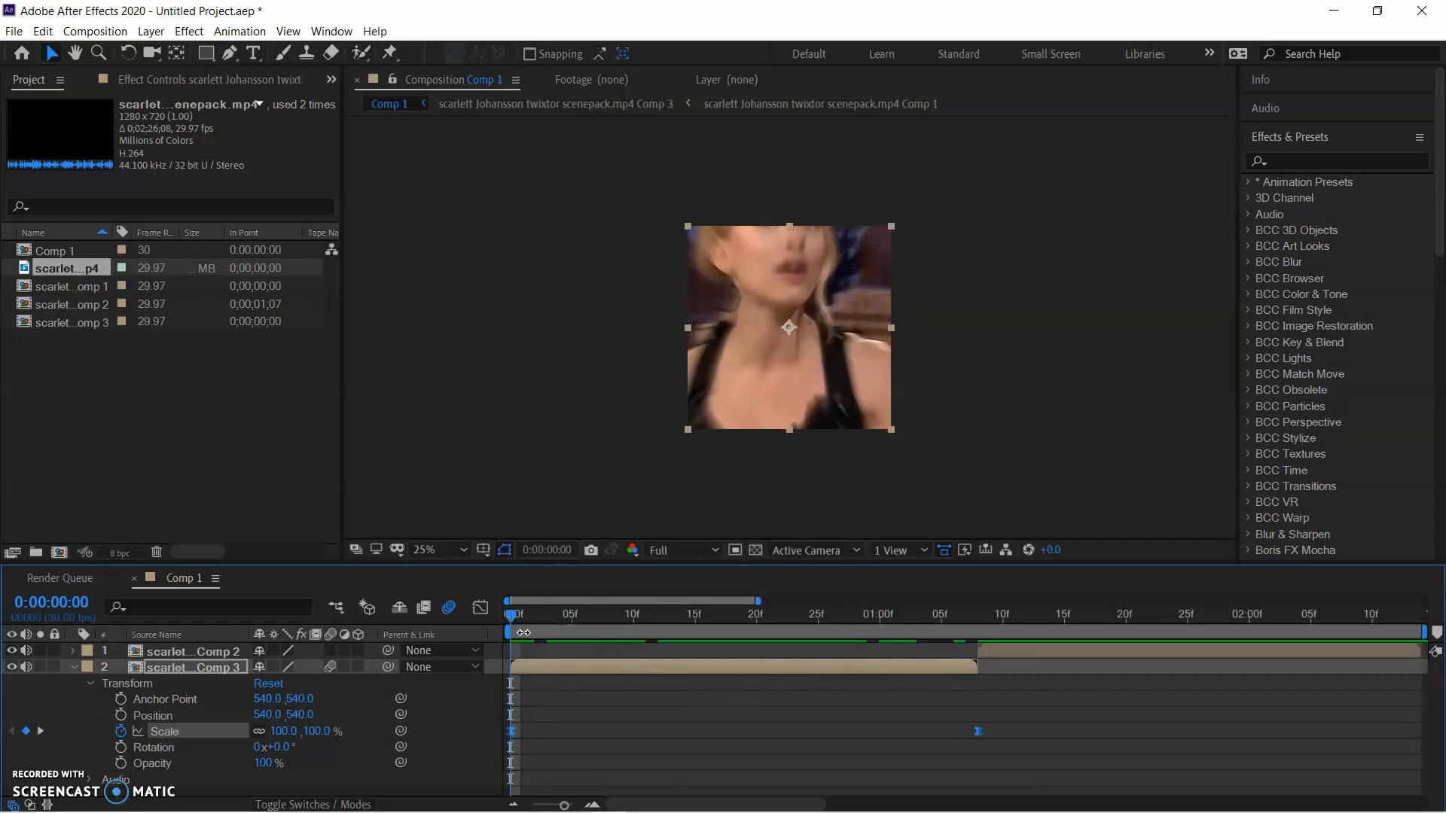
pyautogui.press('space')
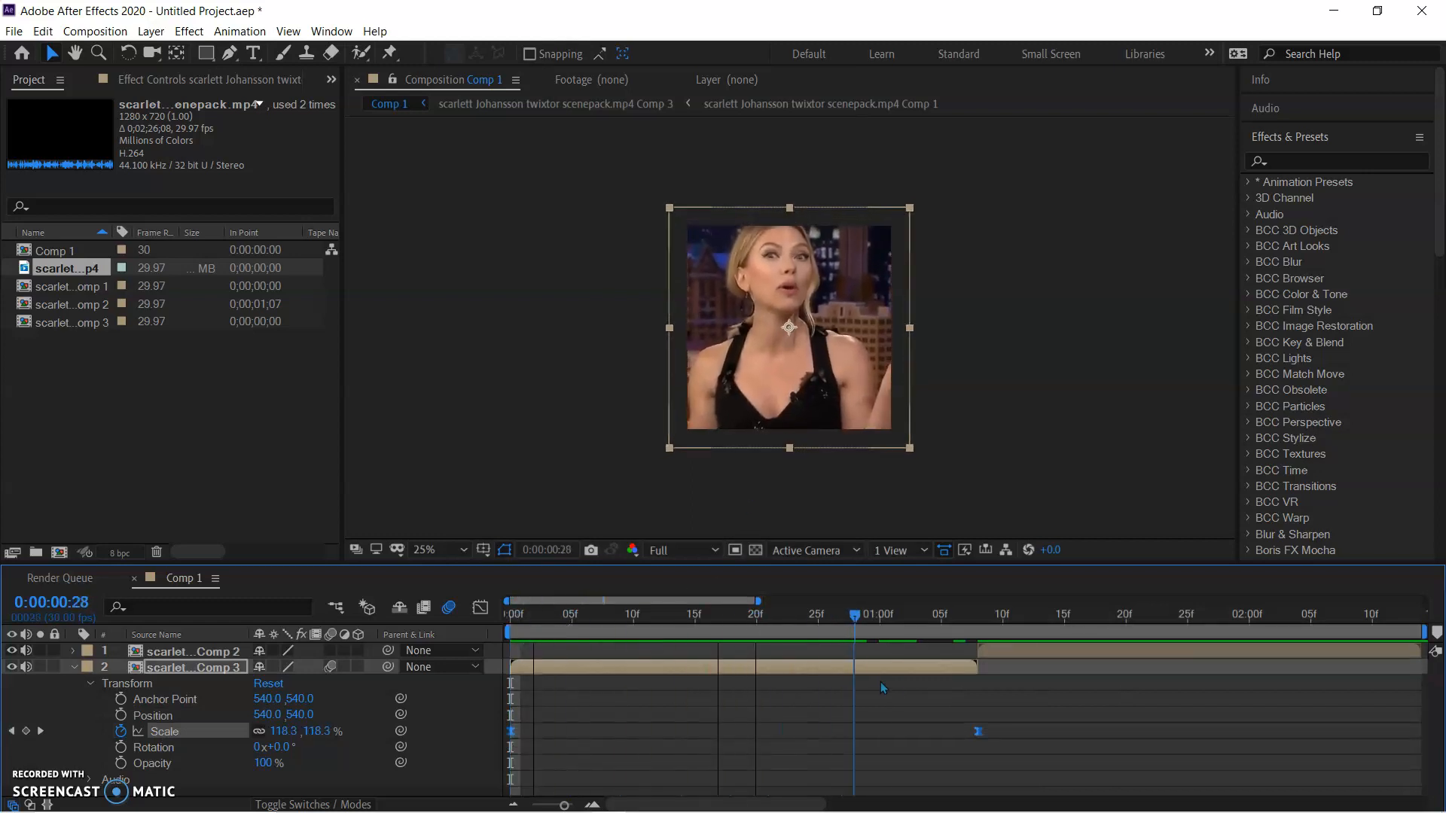
pyautogui.press('space')
# Pull the Scale curve's handles in the graph editor so it dips below 100% before rising steeply, and check the motion
pyautogui.click(480, 607)
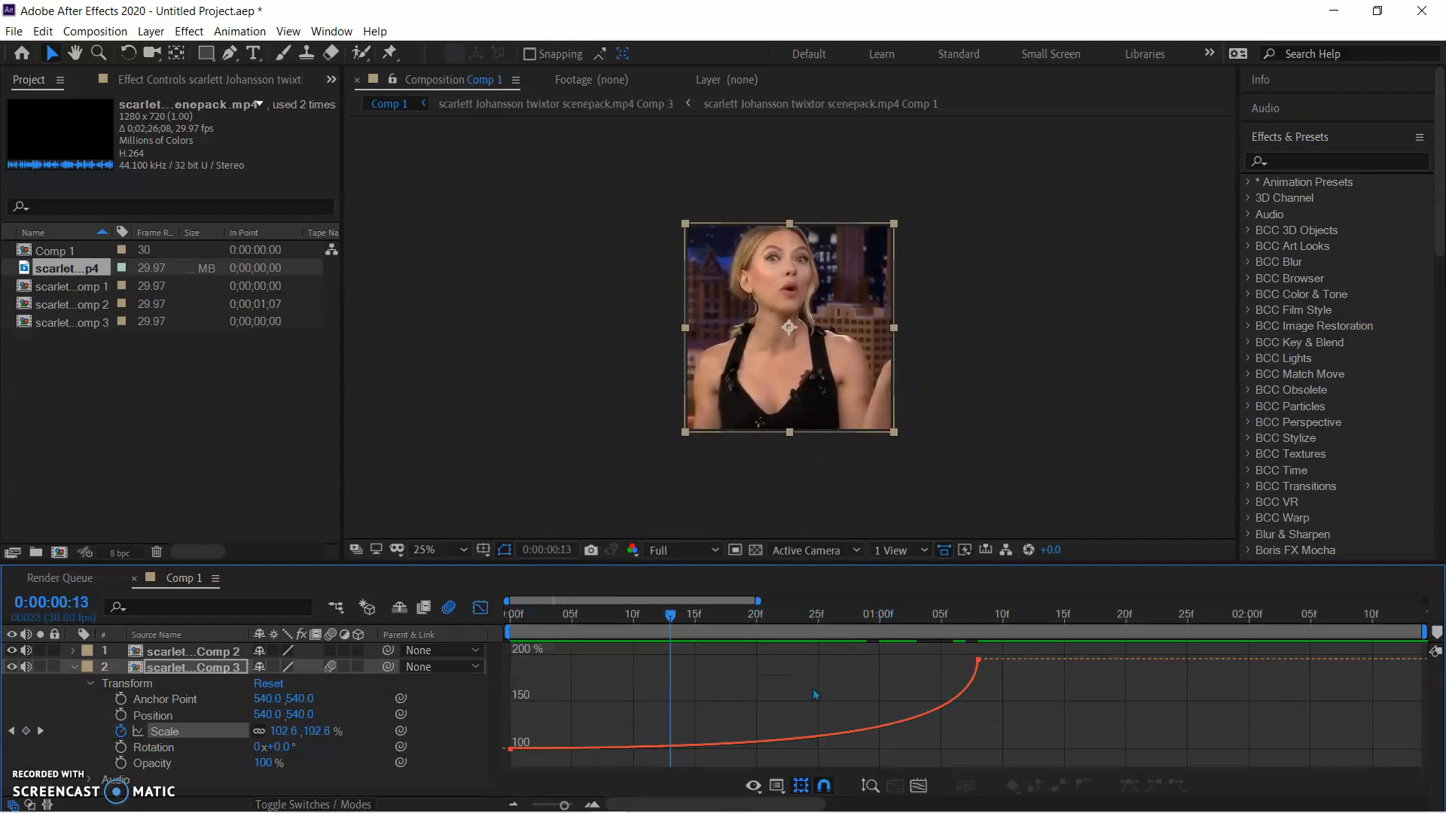
pyautogui.click(797, 663)
pyautogui.moveTo(842, 675); pyautogui.dragTo(973, 728)
pyautogui.moveTo(644, 621); pyautogui.dragTo(697, 654)
pyautogui.press('space')
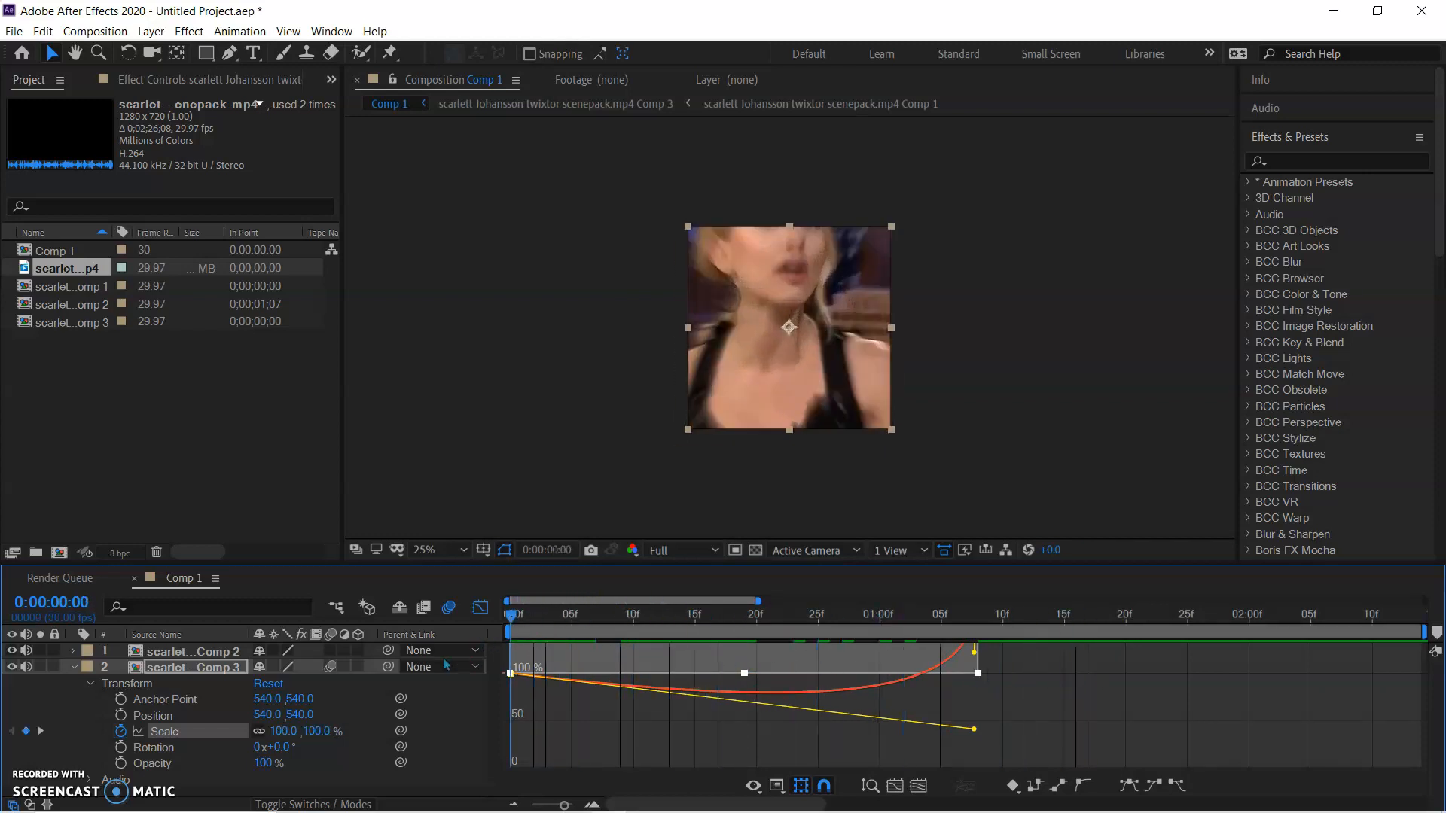
pyautogui.moveTo(527, 629); pyautogui.dragTo(795, 659)
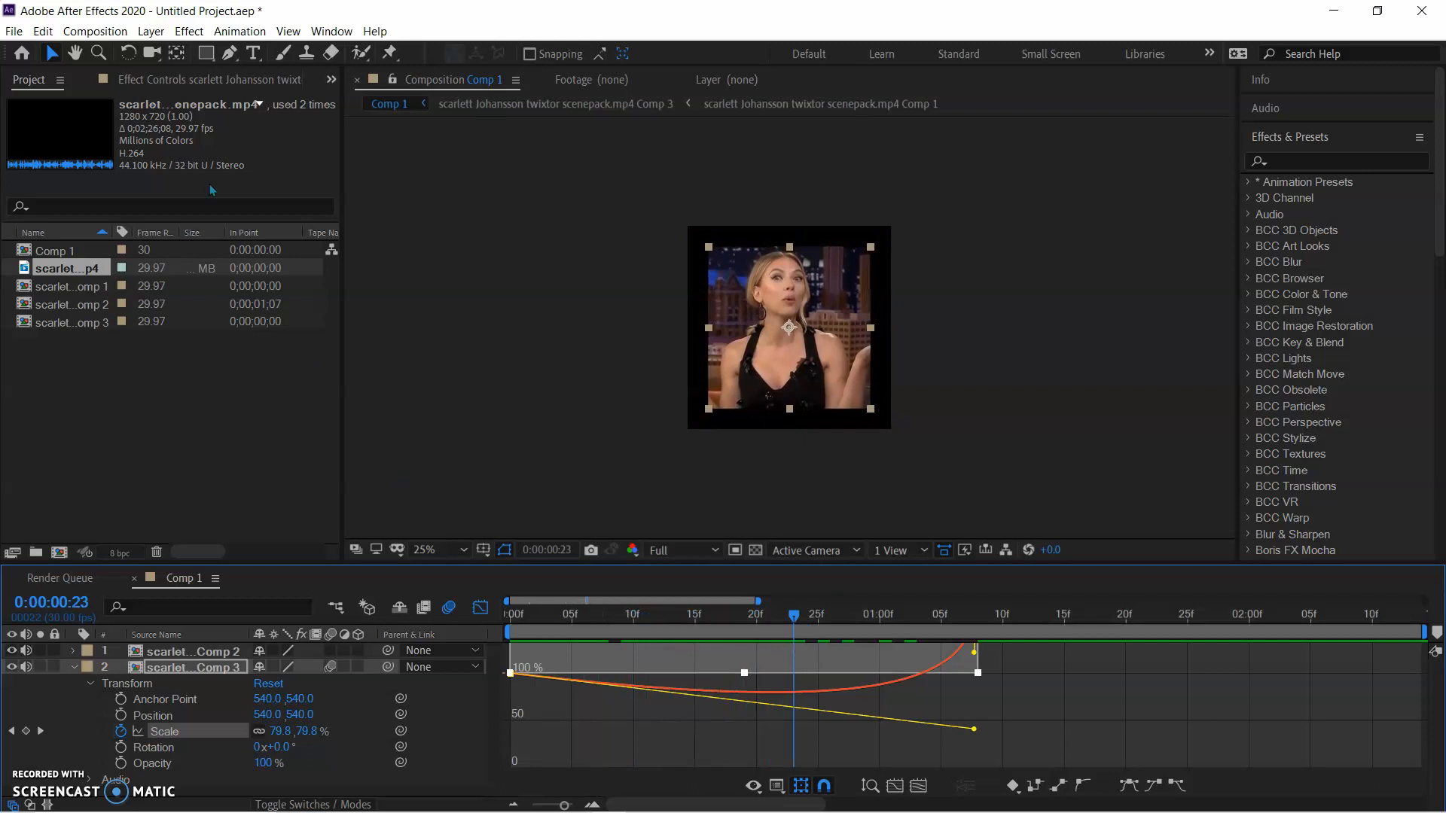
# Search the effects for "motion t" and apply Motion Tile to the first clip's Comp 3 layer
pyautogui.click(253, 82)
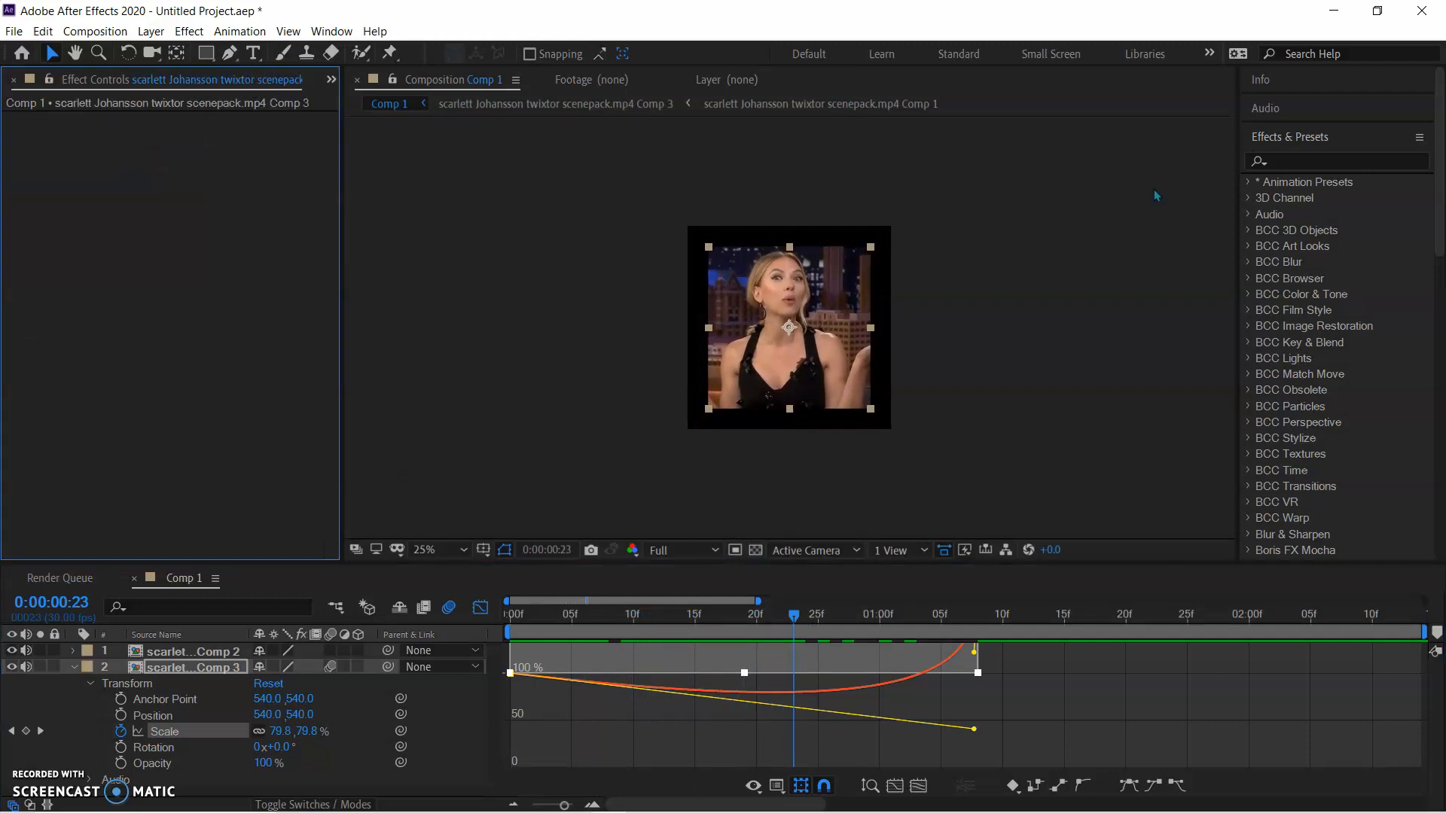
pyautogui.click(1363, 159)
pyautogui.write('mo')
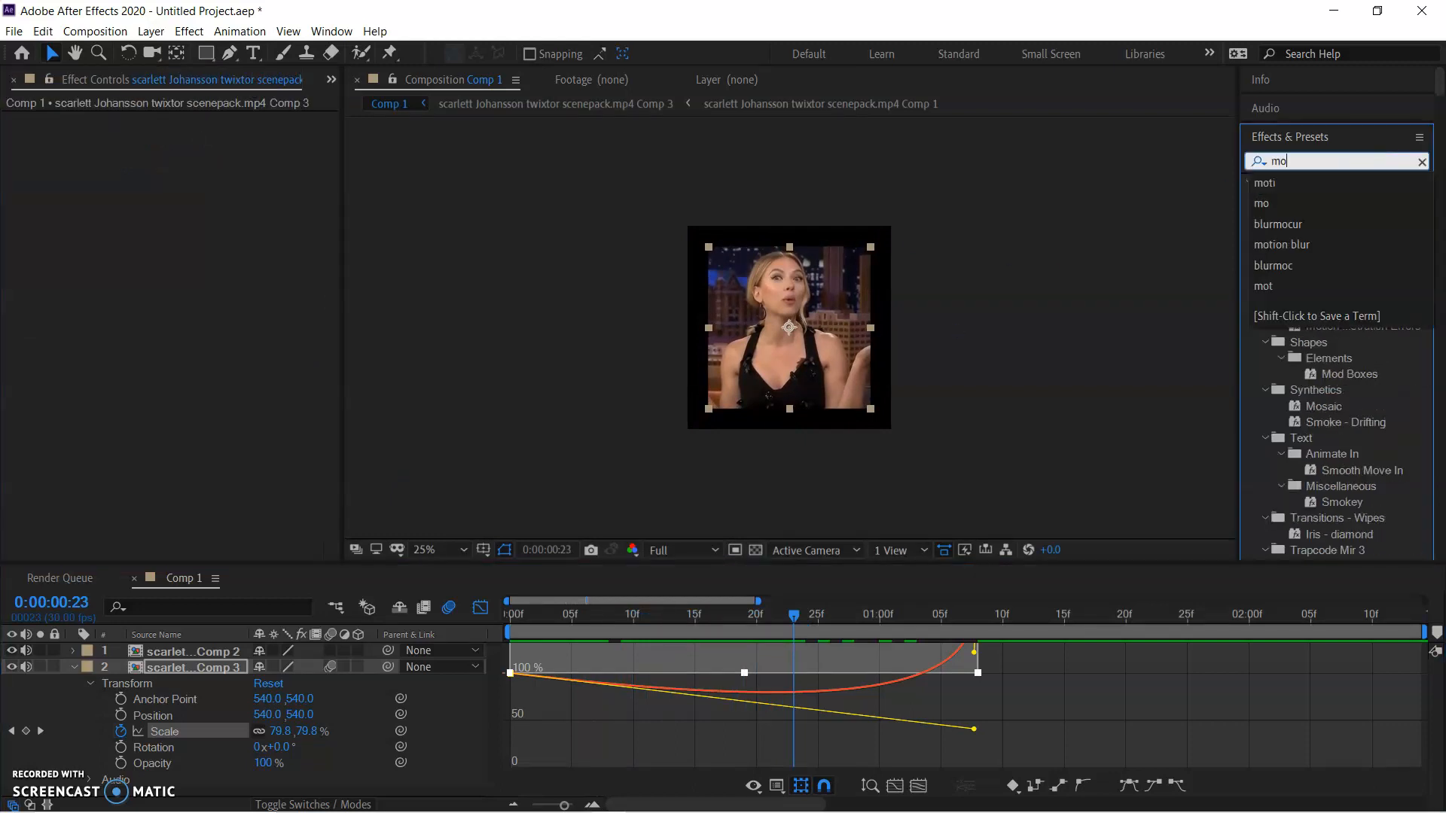
pyautogui.write('ti')
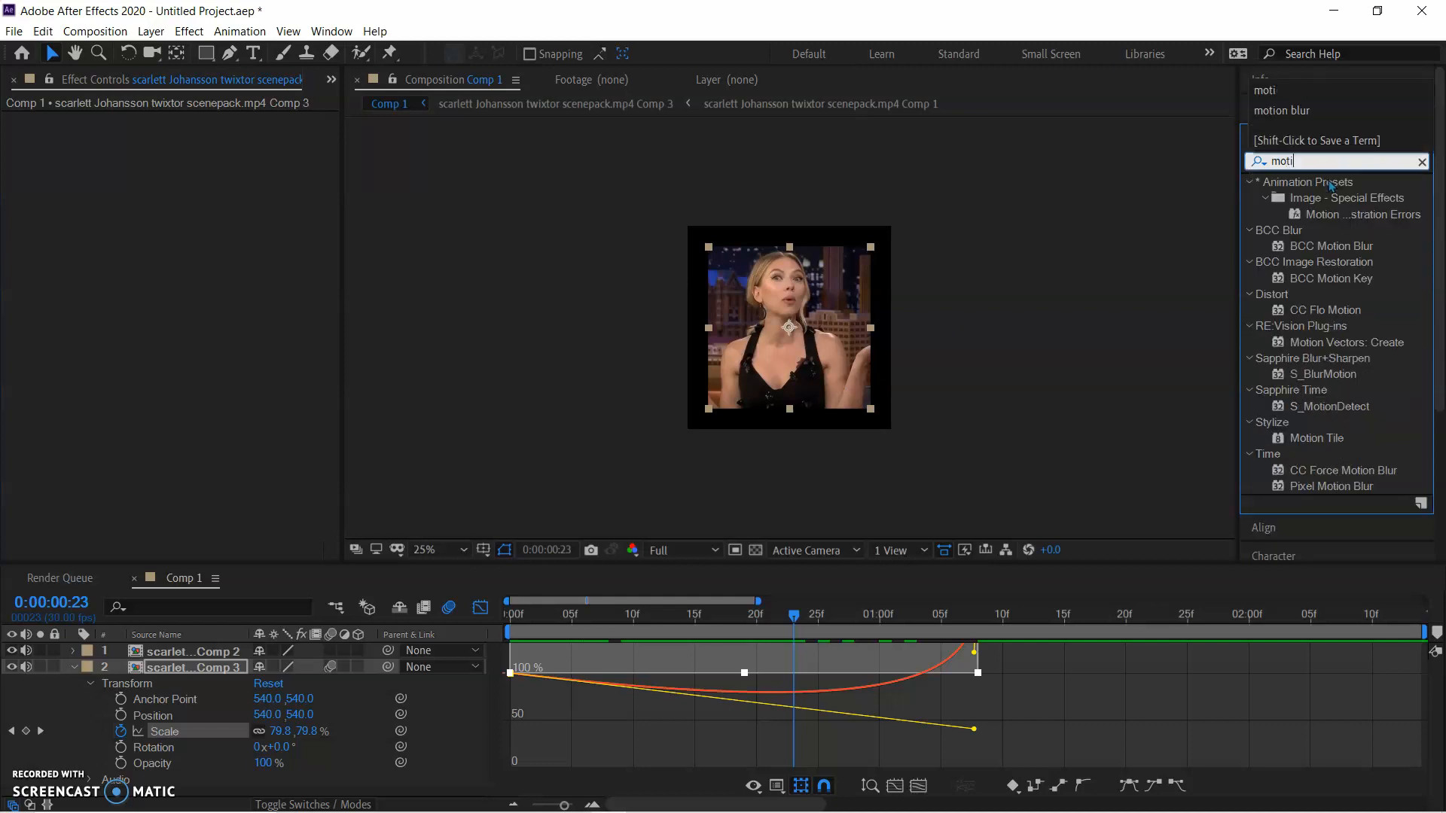
pyautogui.write('on')
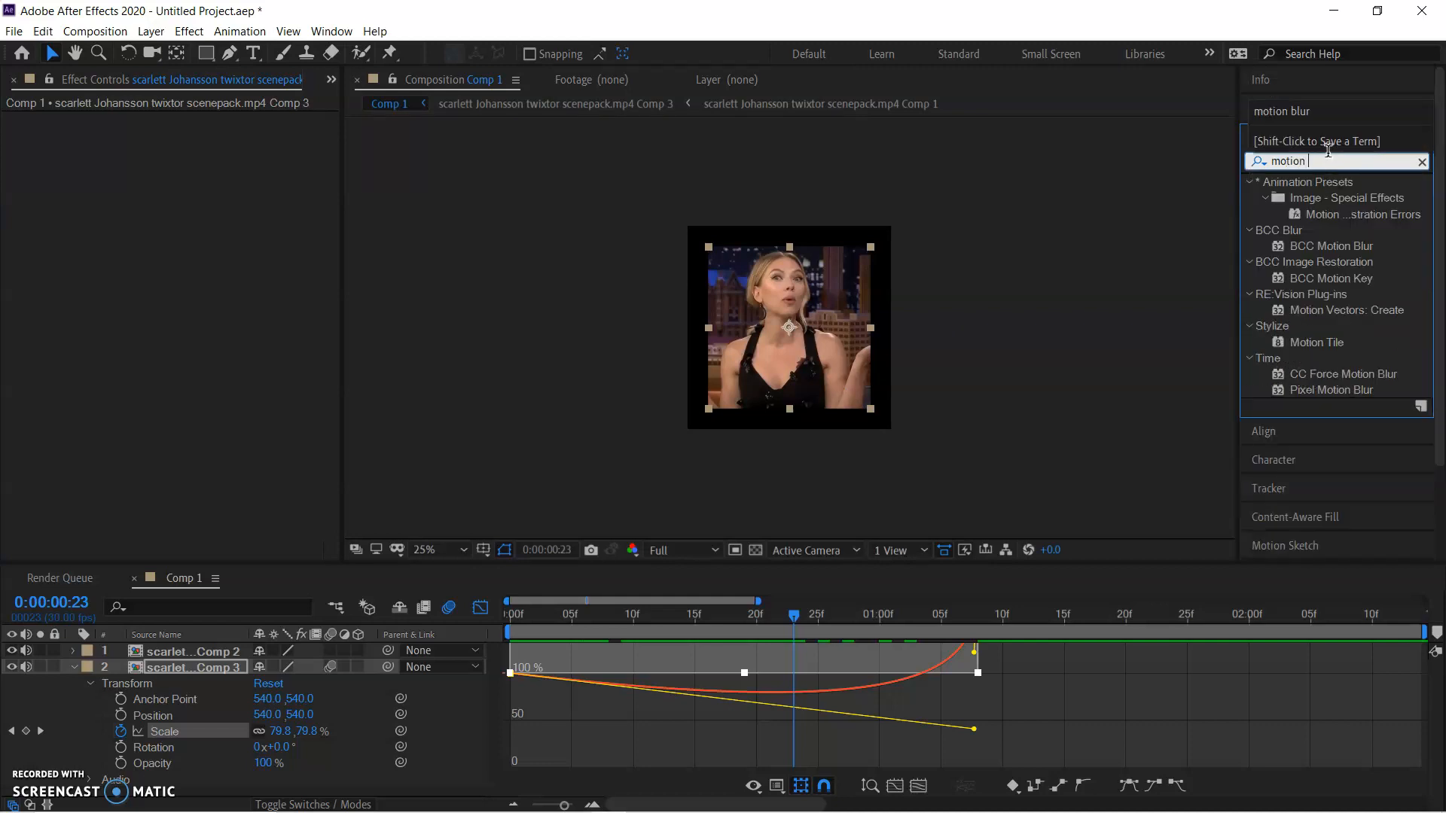
pyautogui.write(' t')
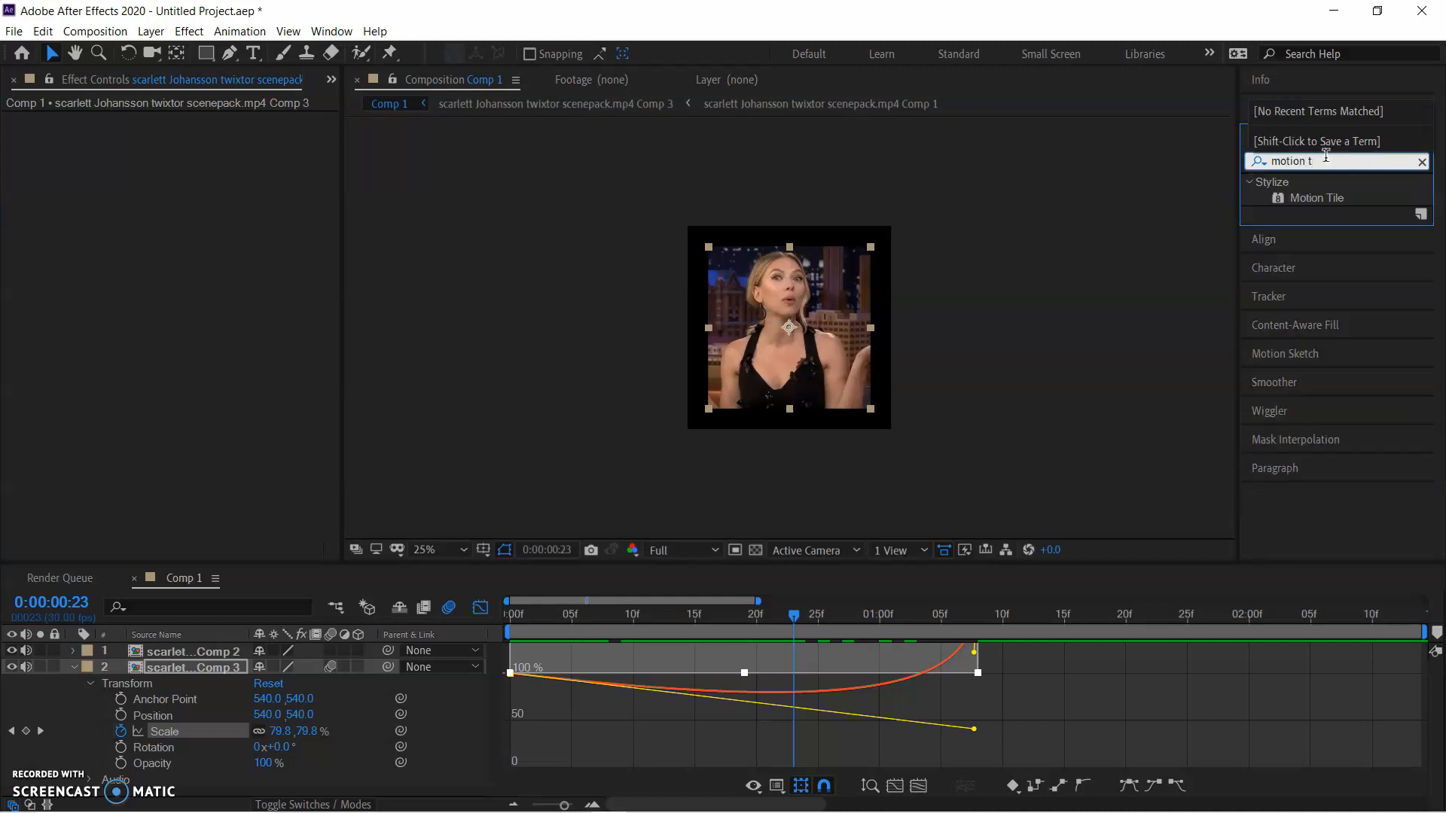
pyautogui.click(1325, 201)
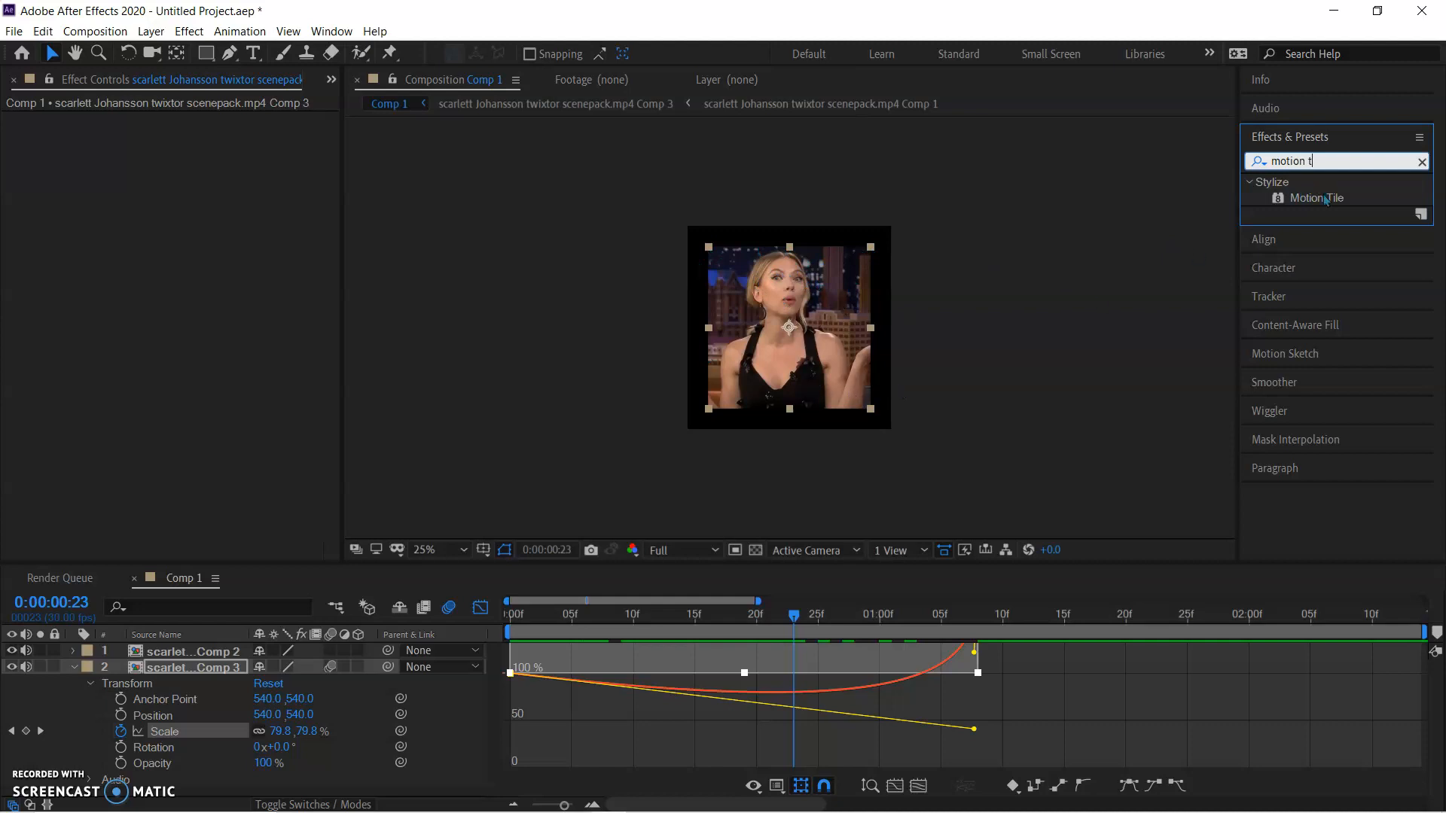
pyautogui.moveTo(1335, 202); pyautogui.dragTo(836, 293)
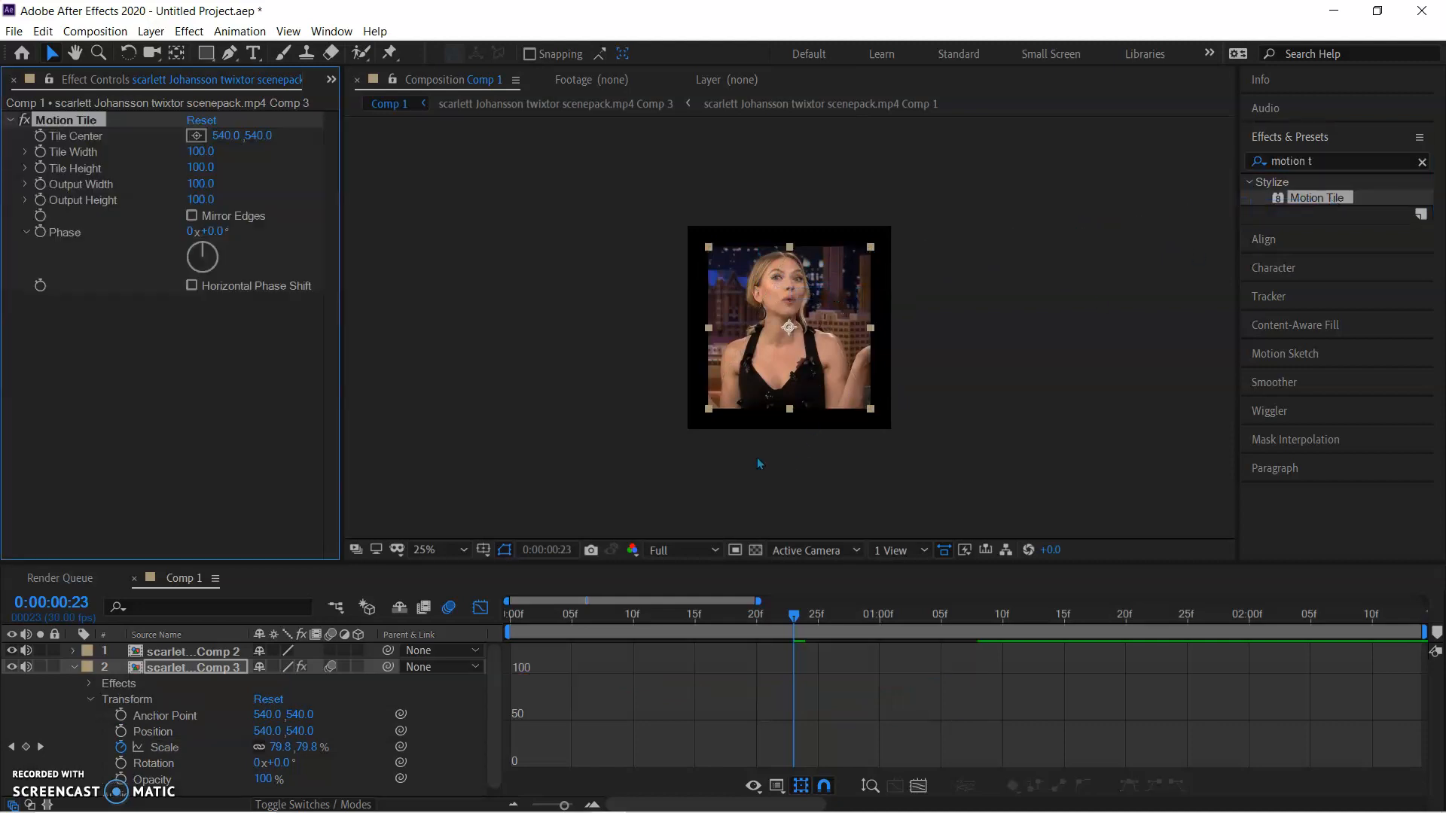
# Set Motion Tile's Output Width and Output Height to 300 on the Comp 3 layer and enable Mirror Edges
pyautogui.click(480, 607)
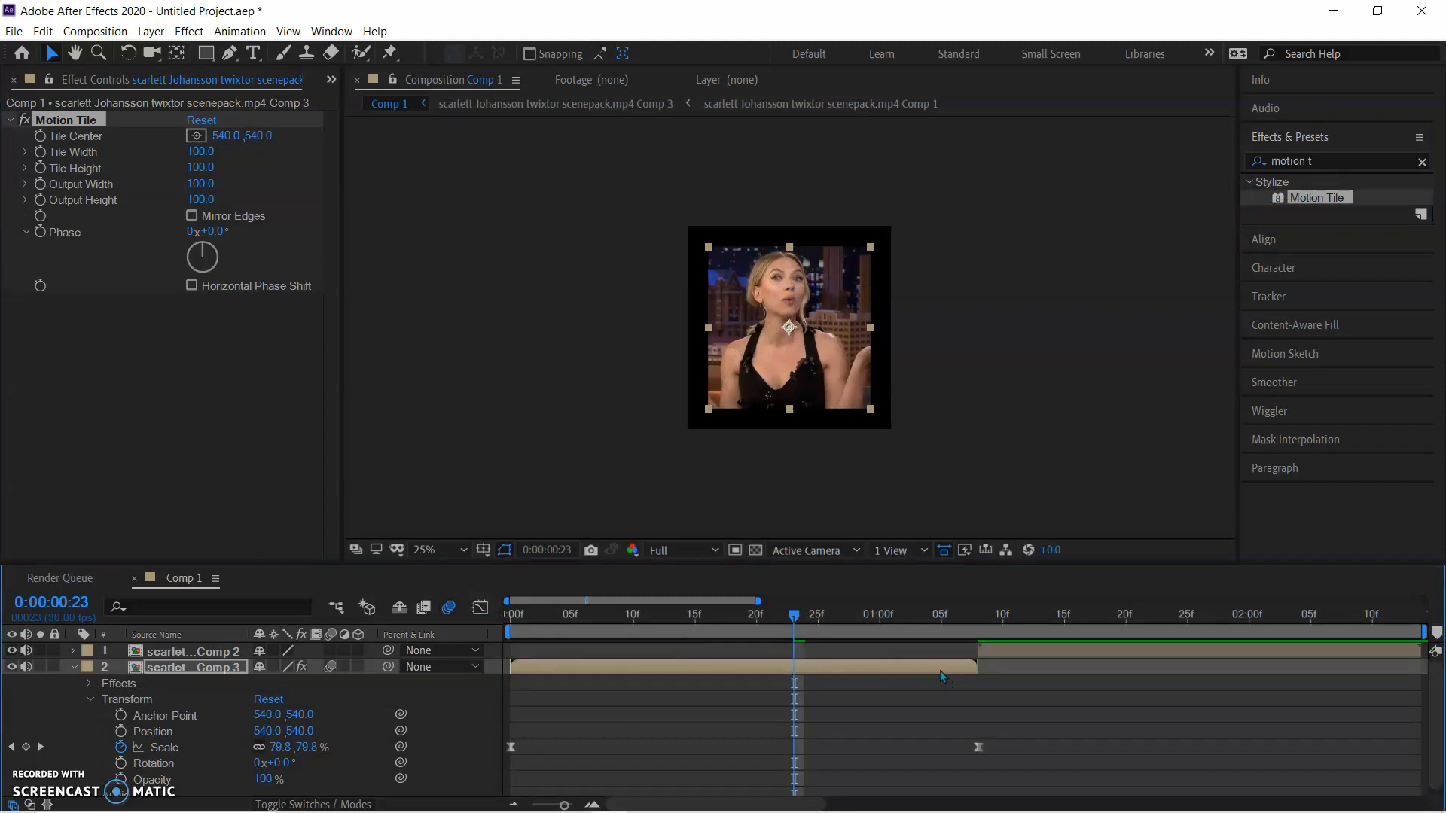
pyautogui.click(939, 673)
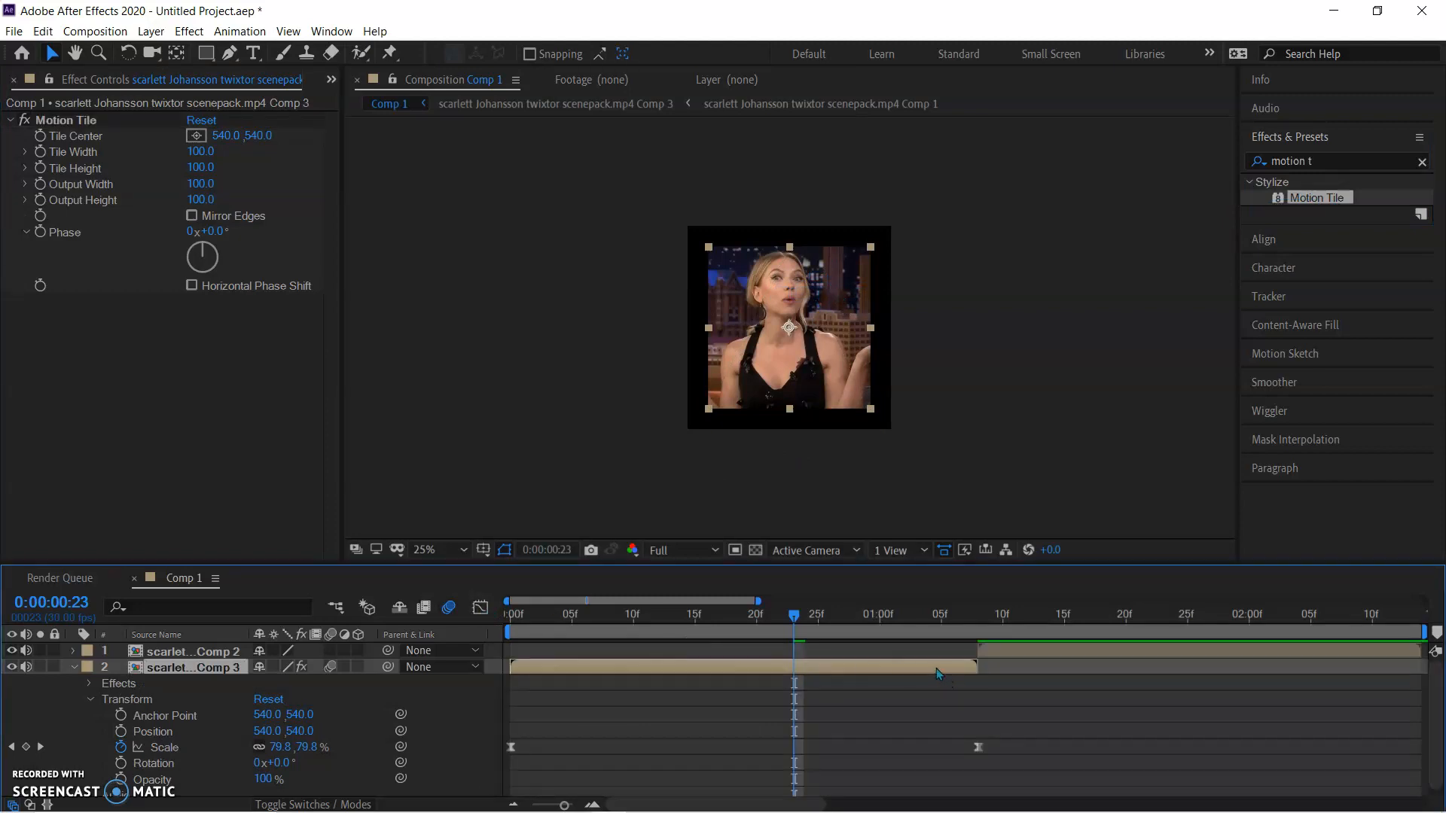
pyautogui.click(203, 184)
pyautogui.write('300')
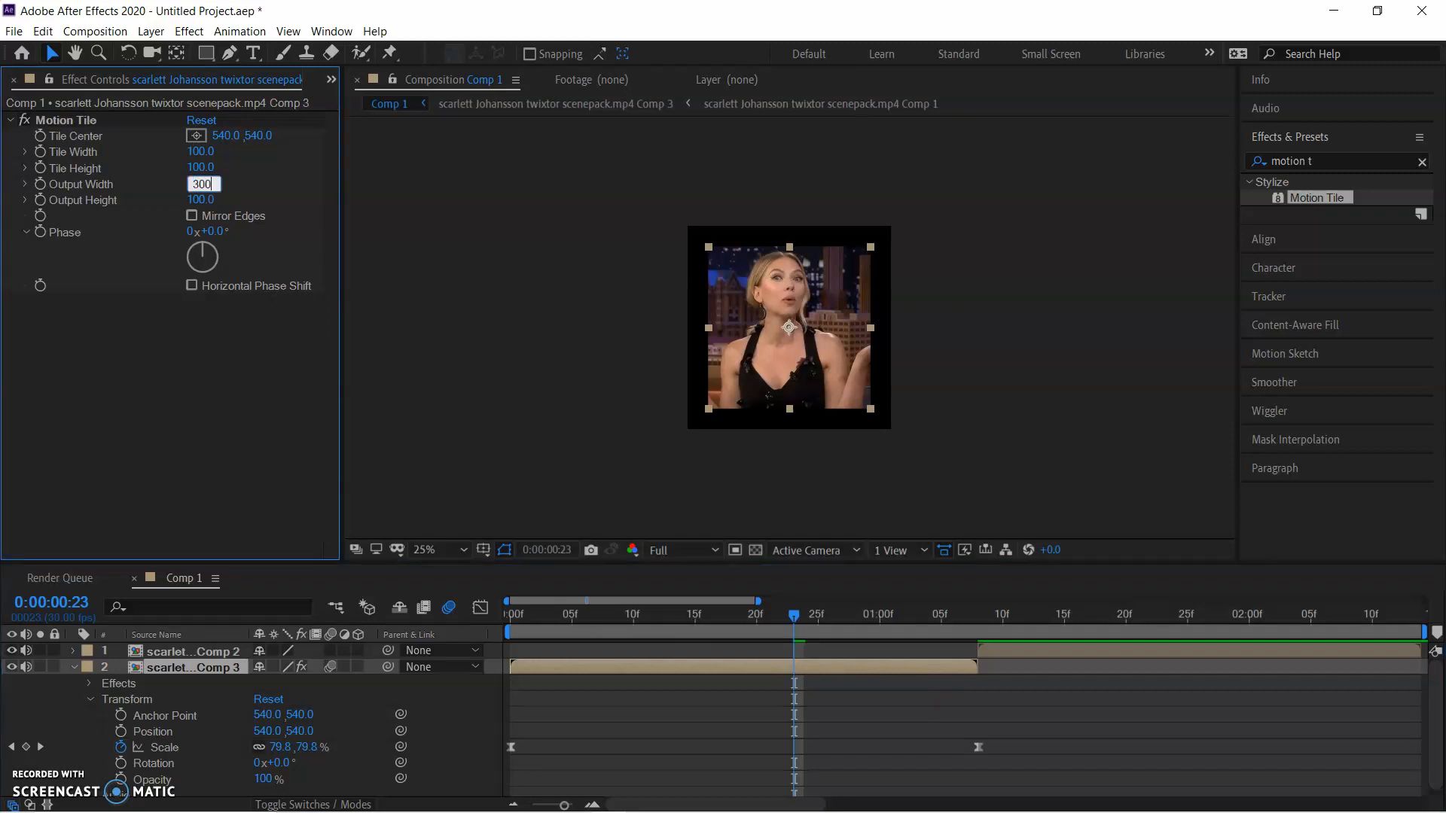
pyautogui.click(201, 200)
pyautogui.write('300')
pyautogui.press('Return')
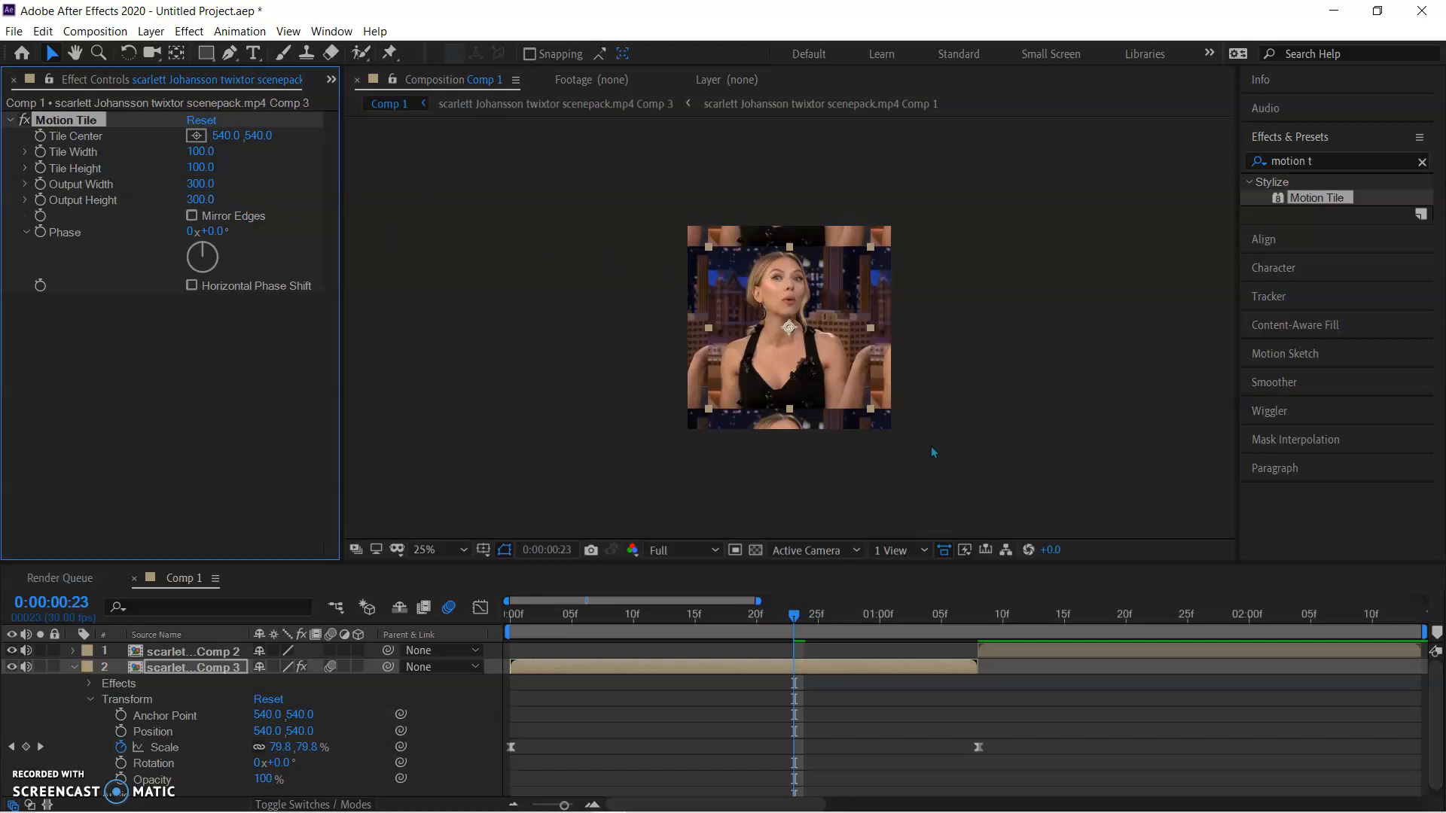
pyautogui.click(191, 216)
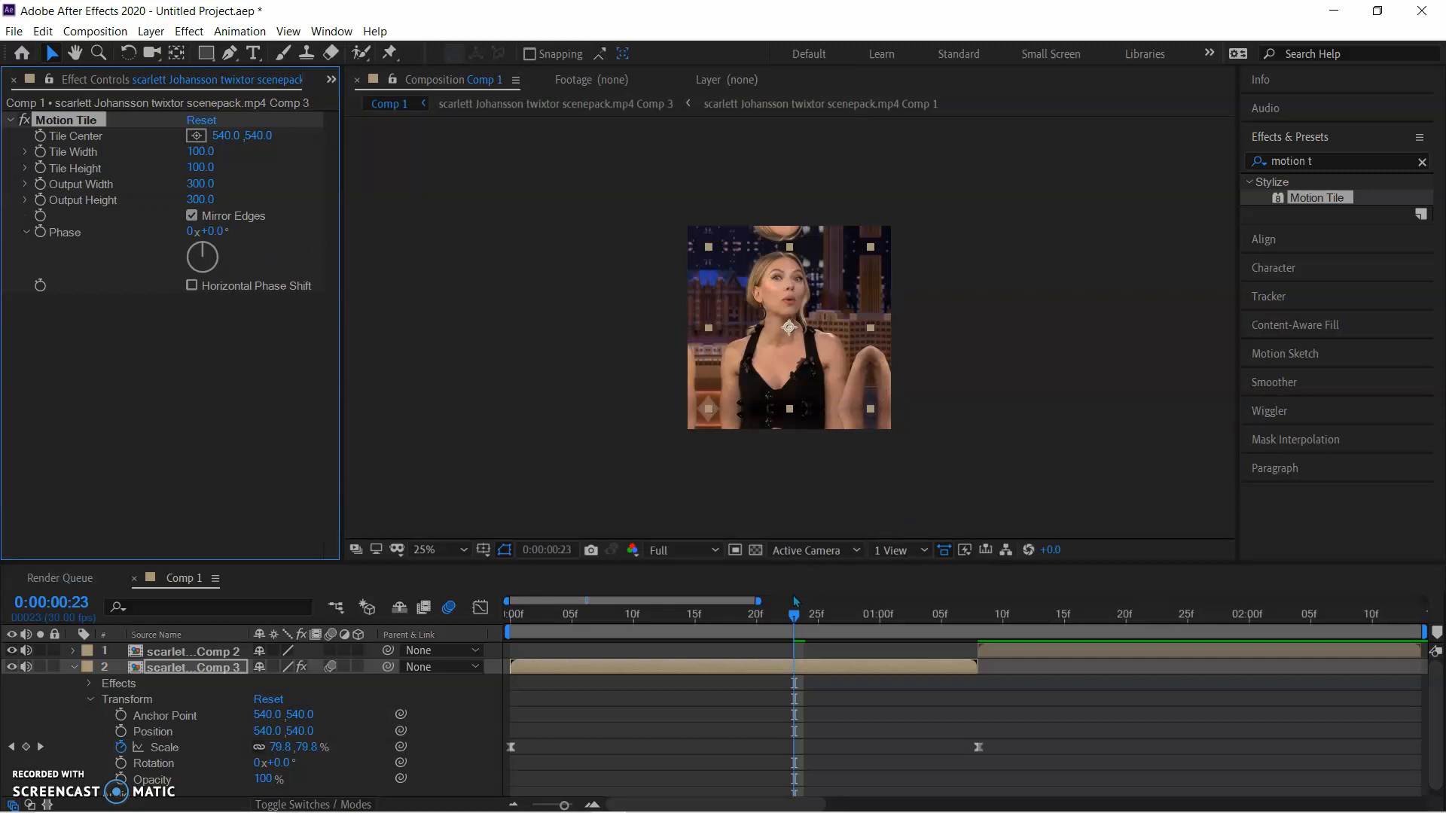
# Start previewing the zoom from the first frame and set the composition's preview resolution to Half
pyautogui.moveTo(793, 617); pyautogui.dragTo(450, 657)
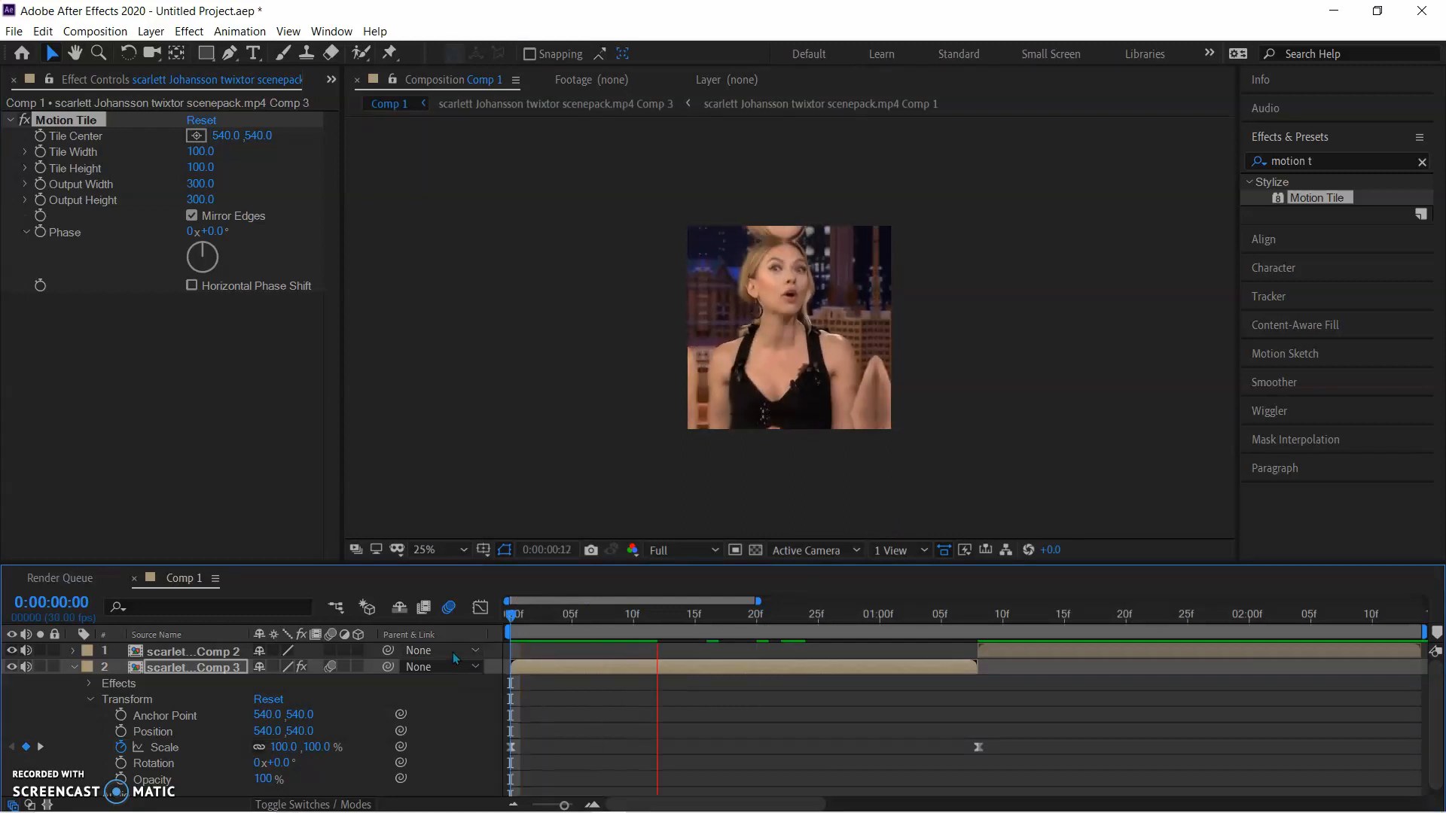
pyautogui.click(646, 618)
pyautogui.click(678, 551)
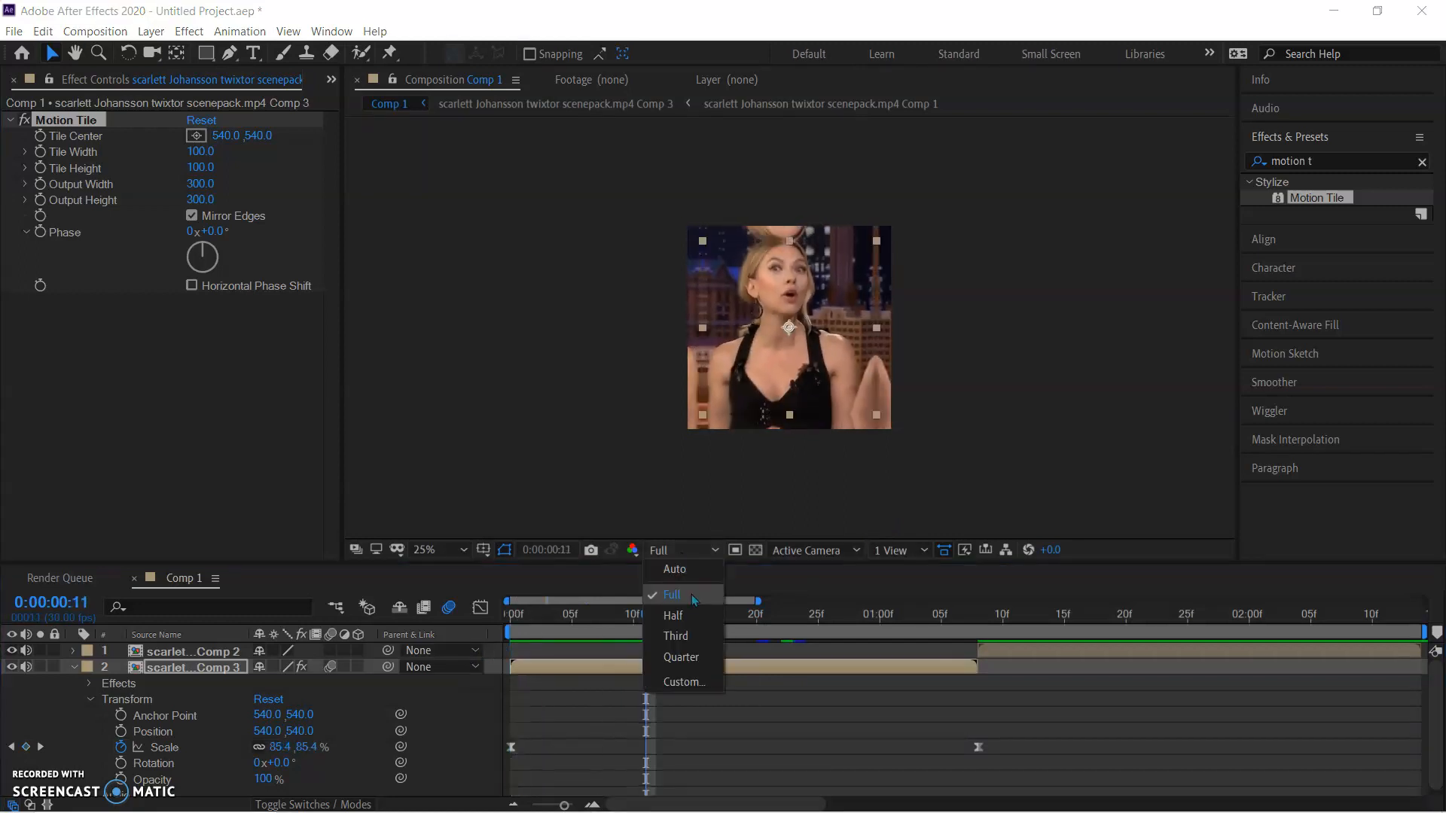
pyautogui.click(695, 616)
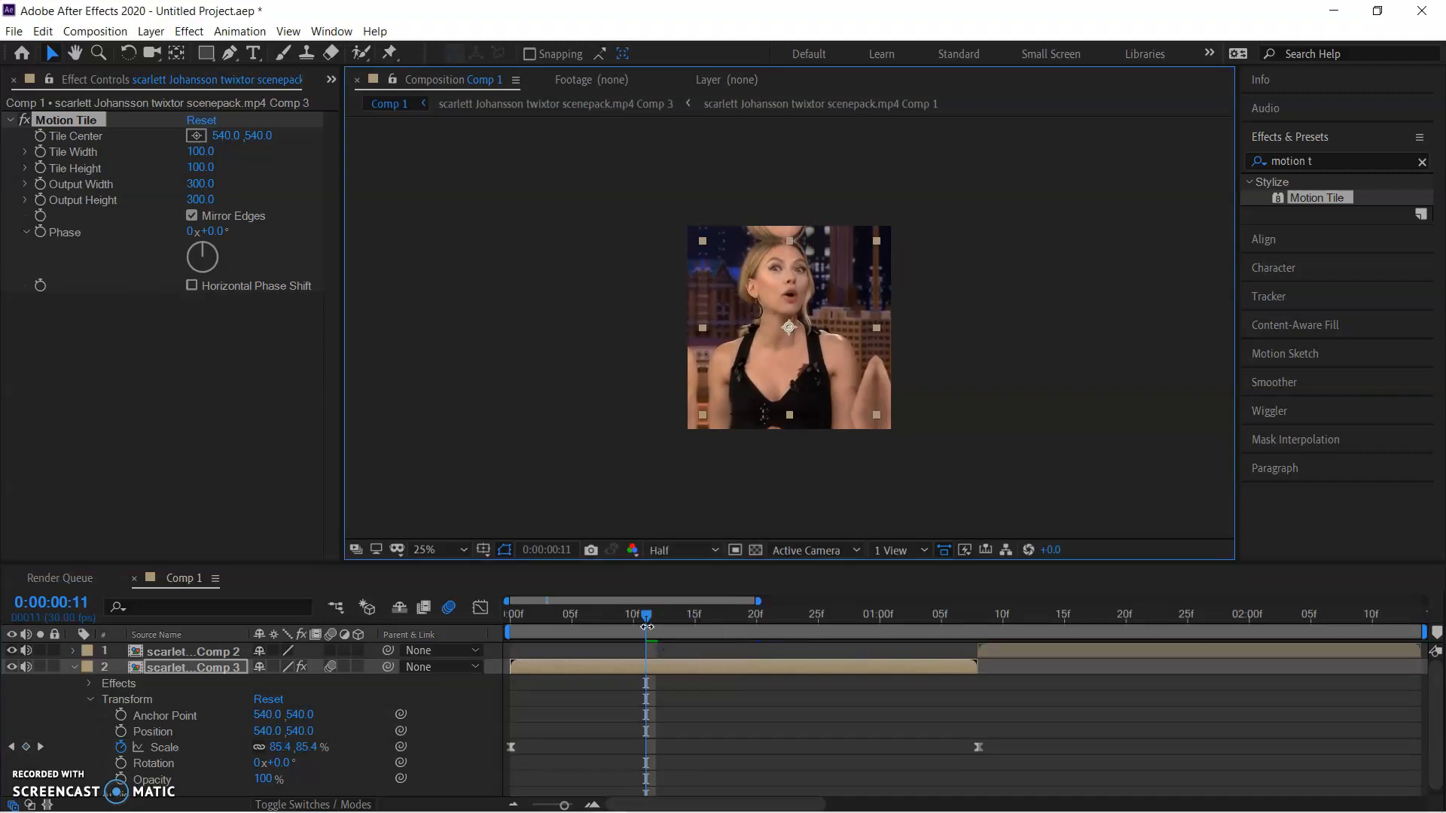
# Play the tiled zoom repeatedly from the start and examine the first clip's edges and the cut to the second clip
pyautogui.press('space')
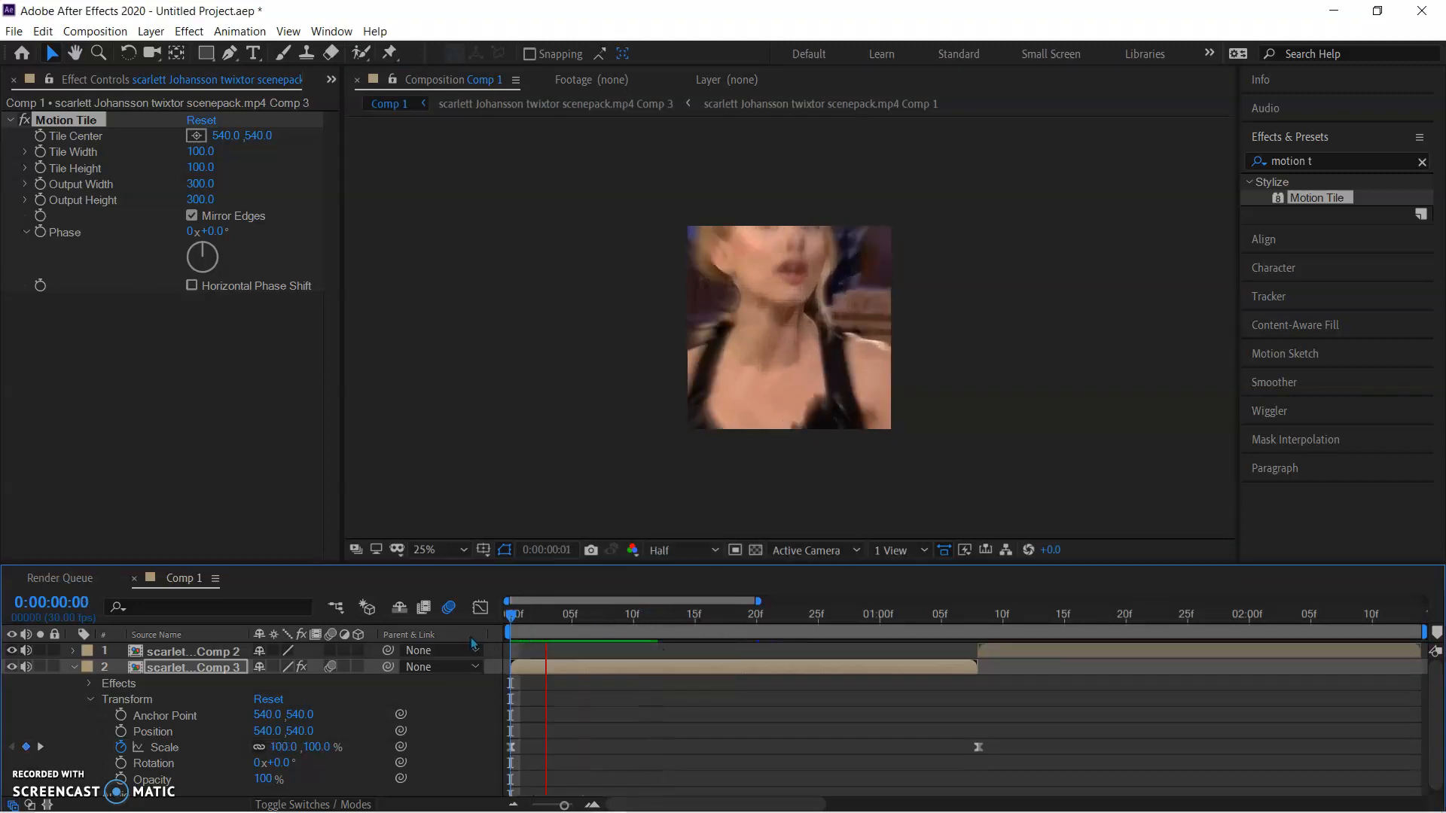
pyautogui.press('space')
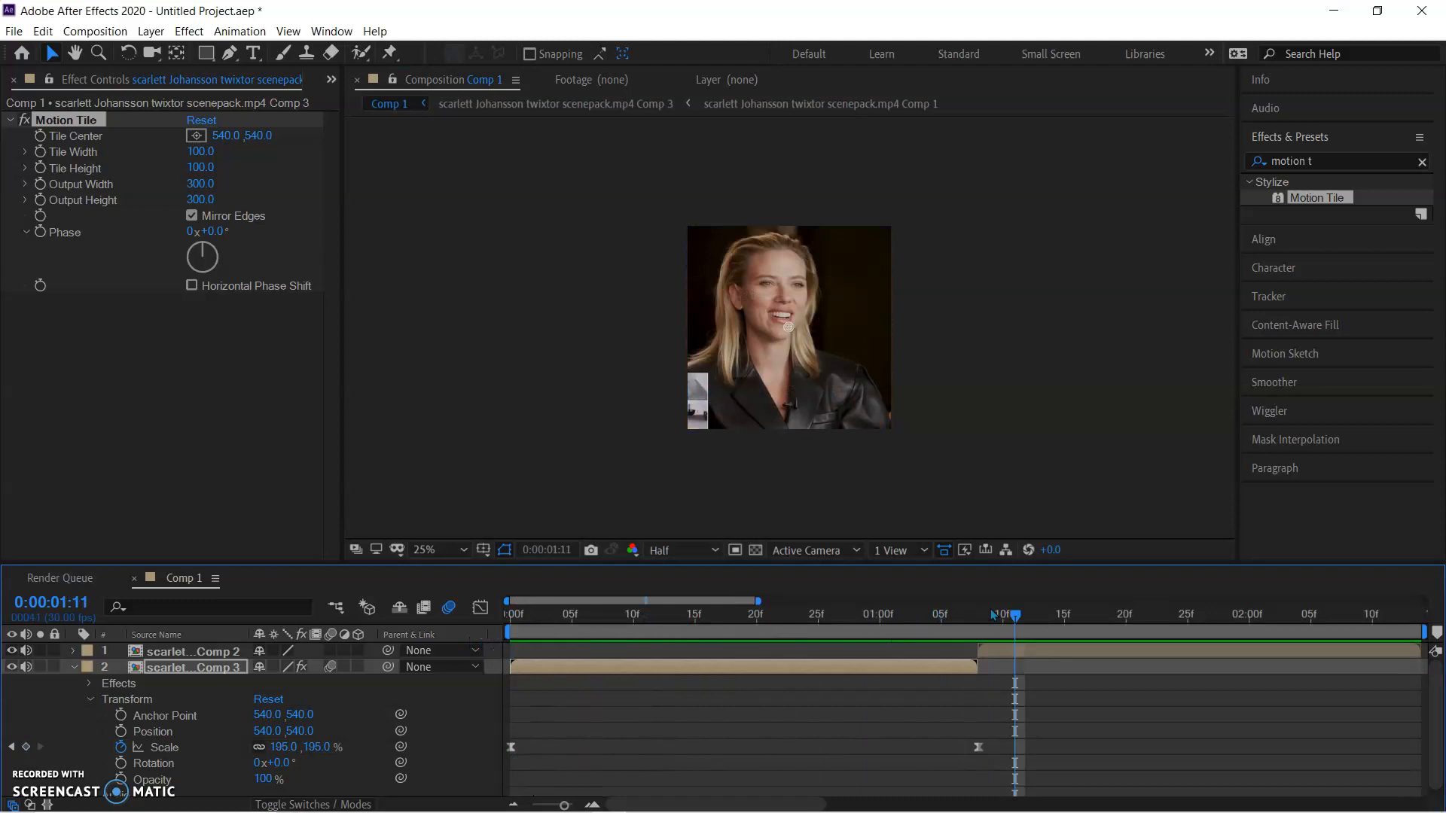
pyautogui.press('space')
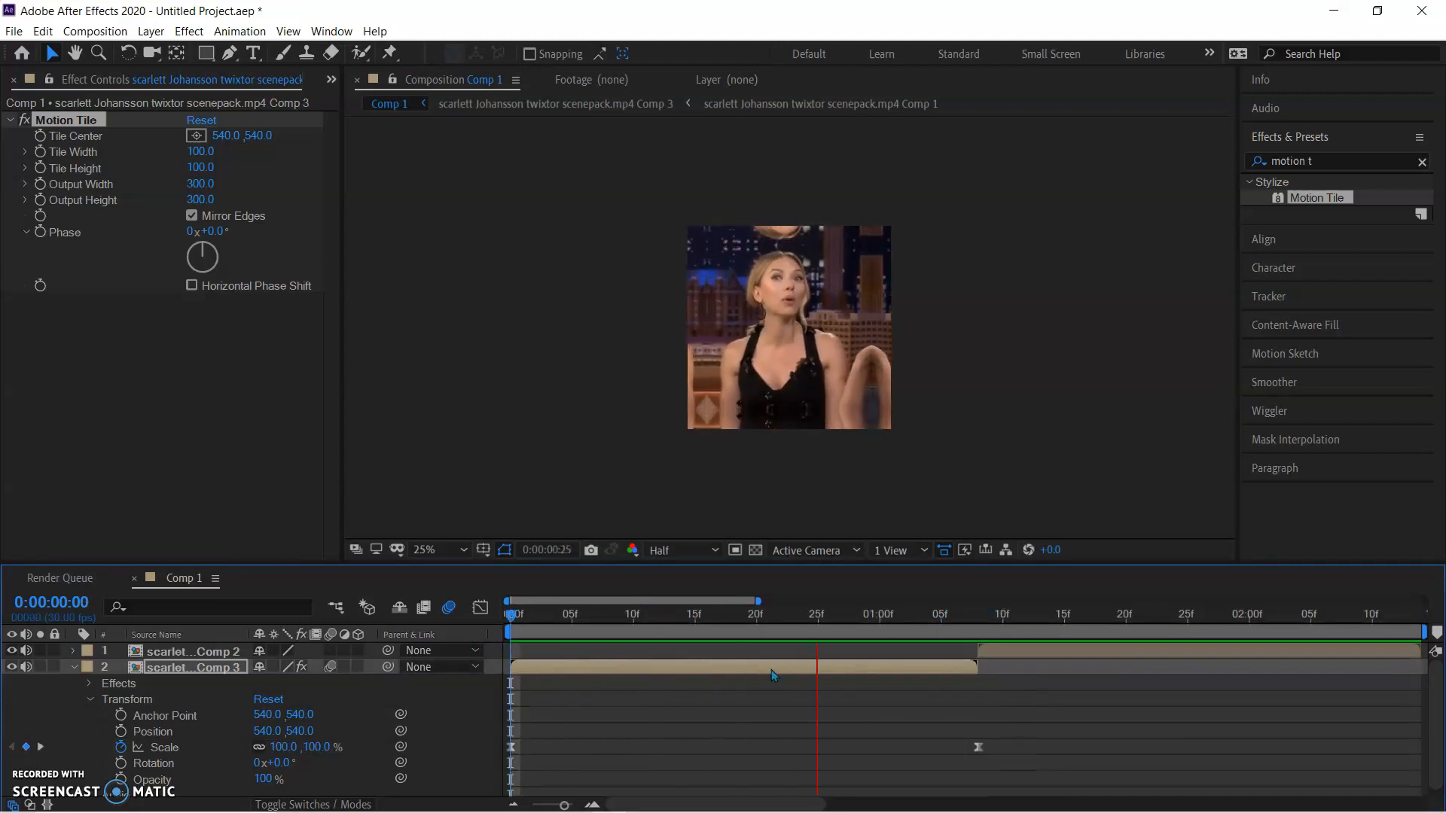
pyautogui.press('space')
pyautogui.moveTo(992, 620); pyautogui.dragTo(559, 657)
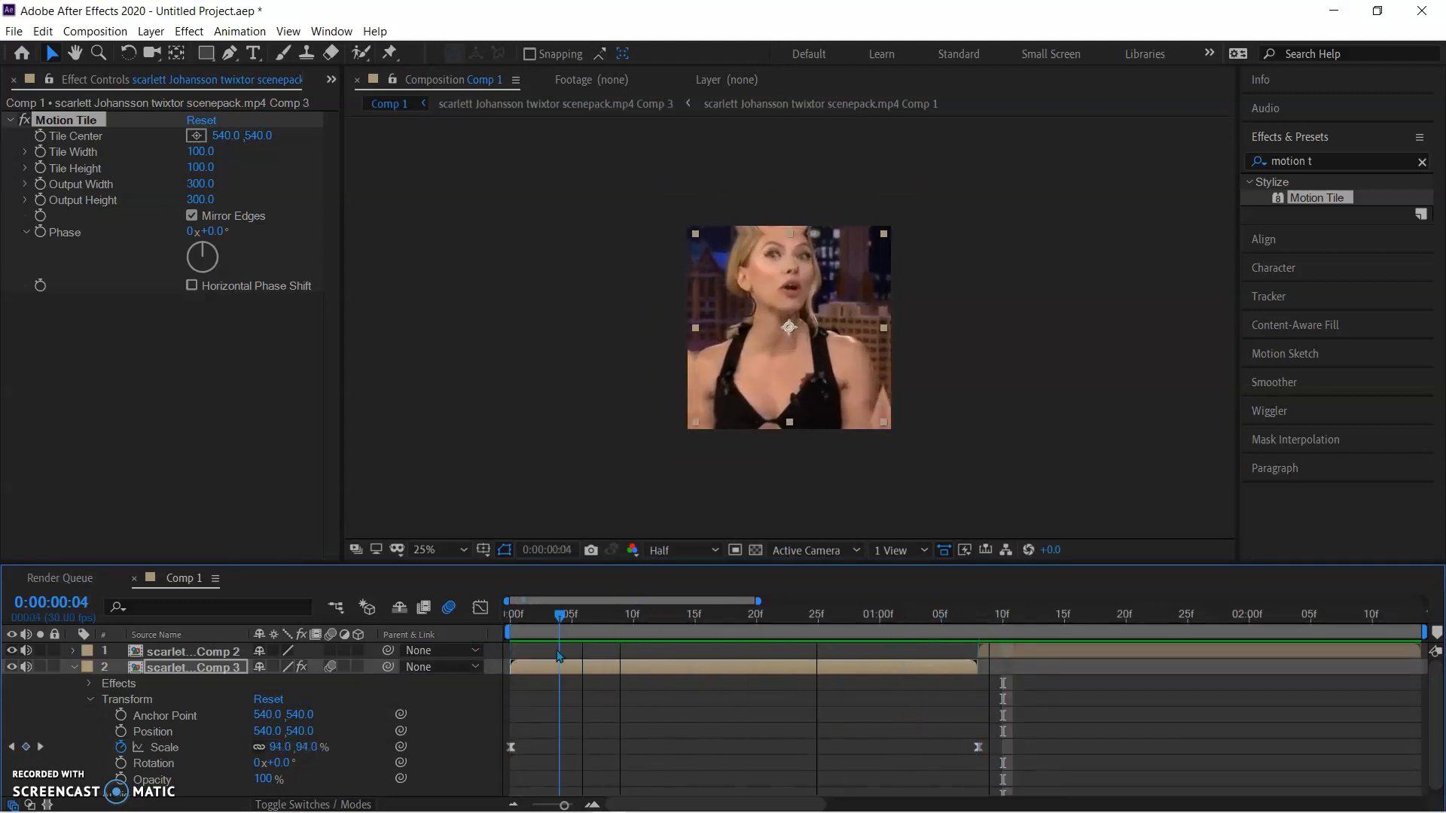
pyautogui.press('space')
pyautogui.press('space')
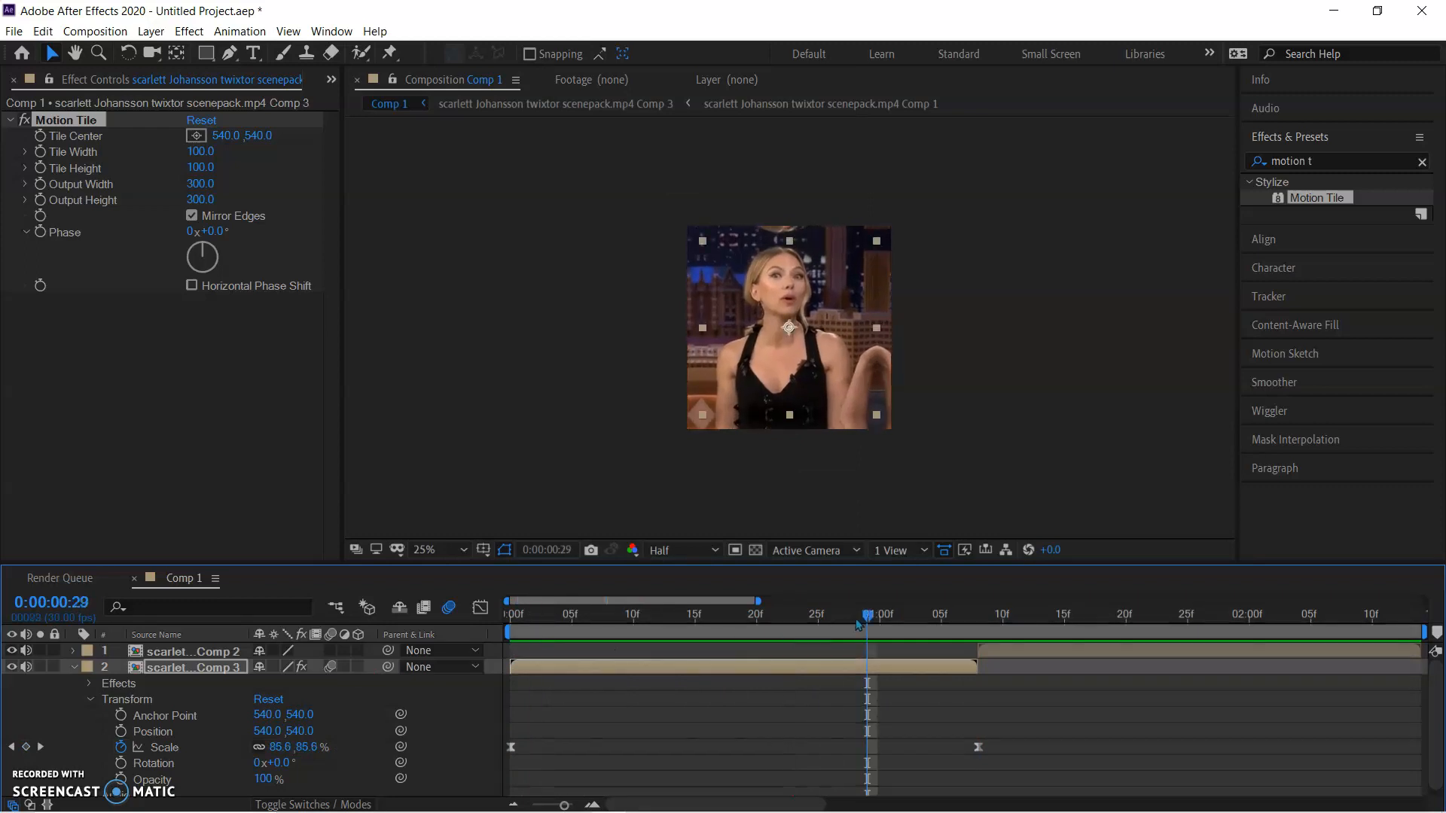
pyautogui.press('space')
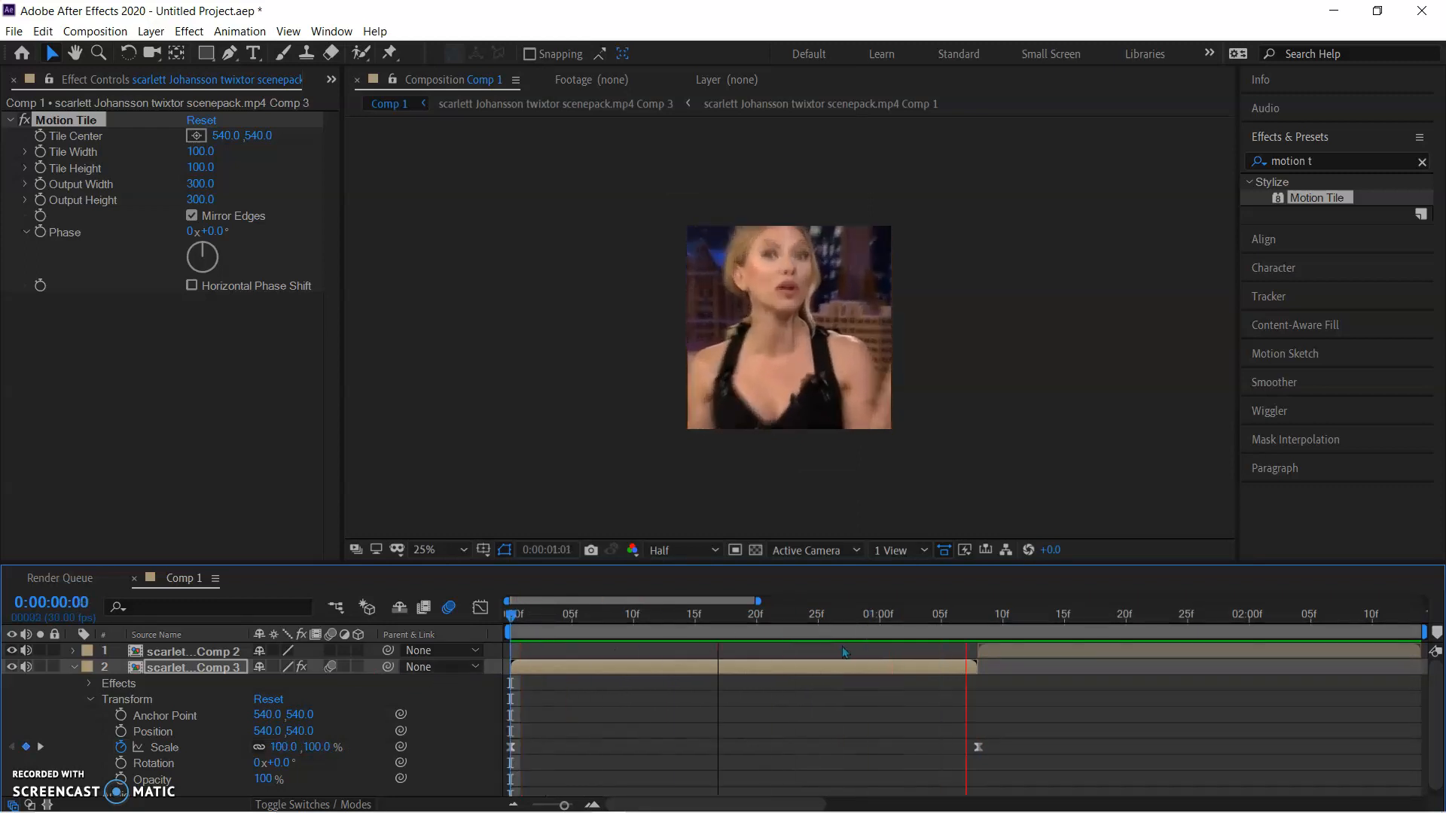
pyautogui.press('space')
pyautogui.moveTo(1062, 617); pyautogui.dragTo(769, 689)
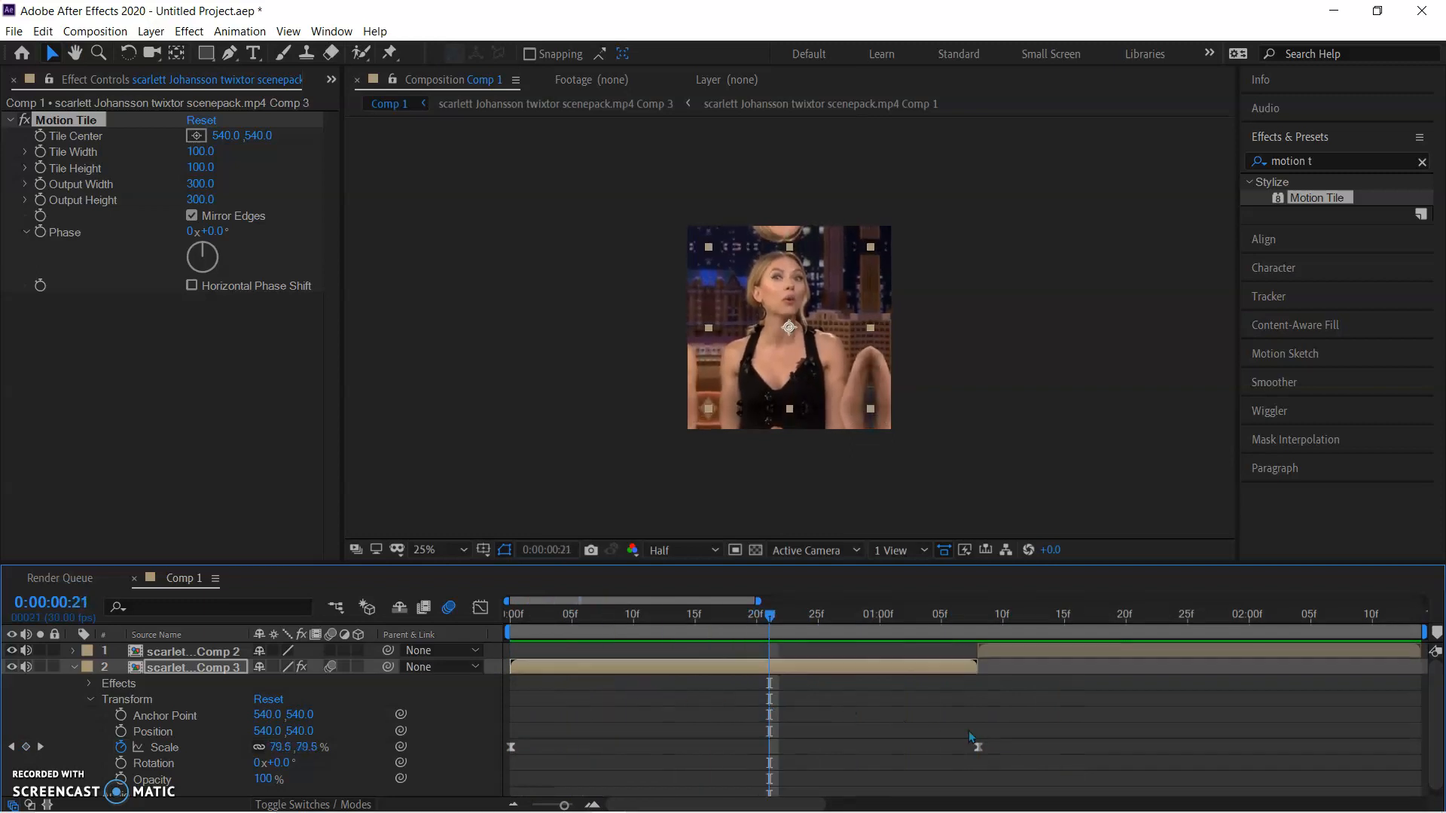
# Raise the first Scale keyframe's handle level with 100% in the graph editor to remove the curve's dip, and preview the zoom
pyautogui.rightClick(1042, 748)
pyautogui.click(1014, 752)
pyautogui.moveTo(1031, 742); pyautogui.dragTo(517, 737)
pyautogui.click(479, 607)
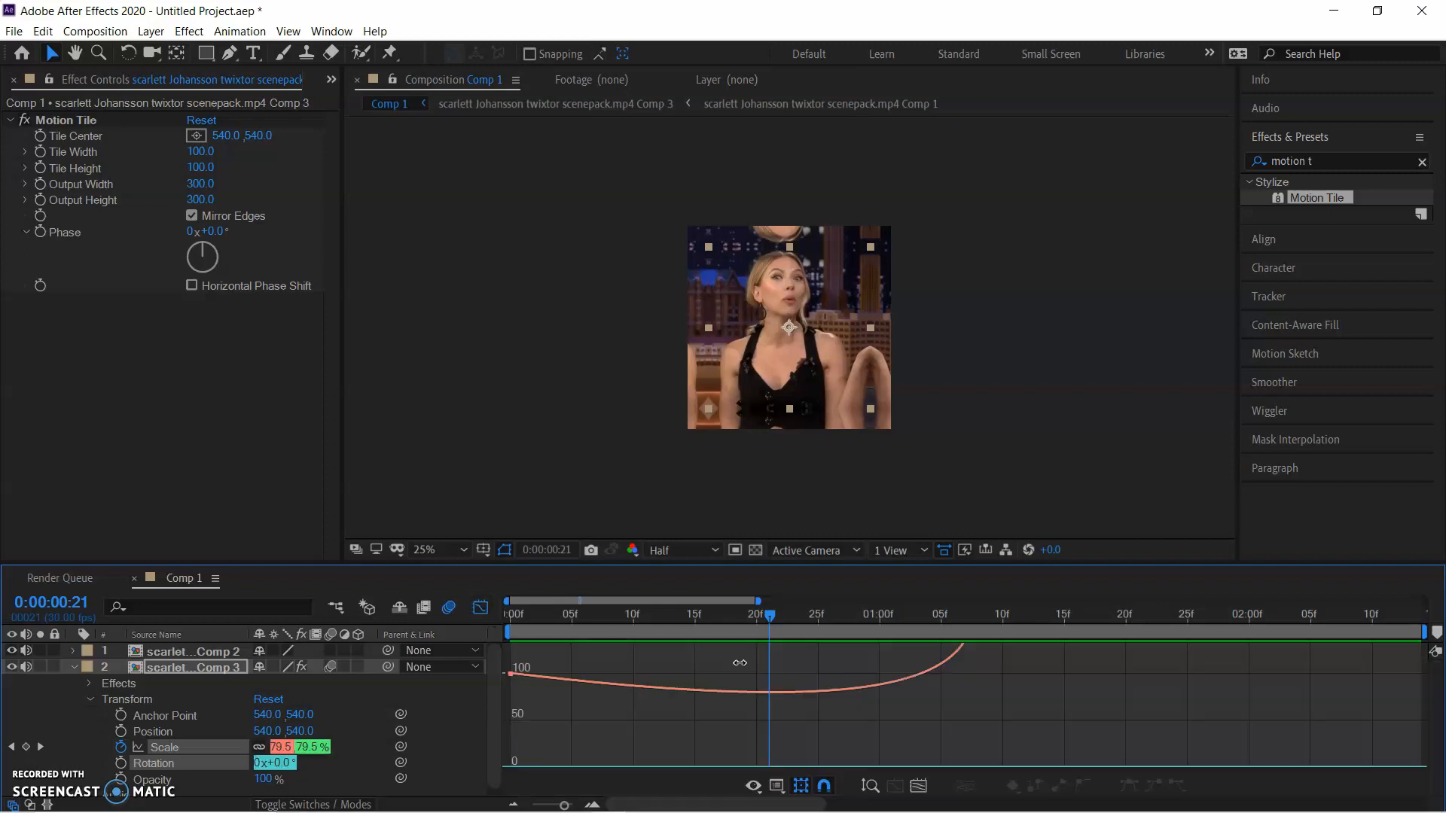
pyautogui.click(870, 688)
pyautogui.moveTo(969, 728); pyautogui.dragTo(863, 682)
pyautogui.click(878, 686)
pyautogui.moveTo(976, 732); pyautogui.dragTo(855, 679)
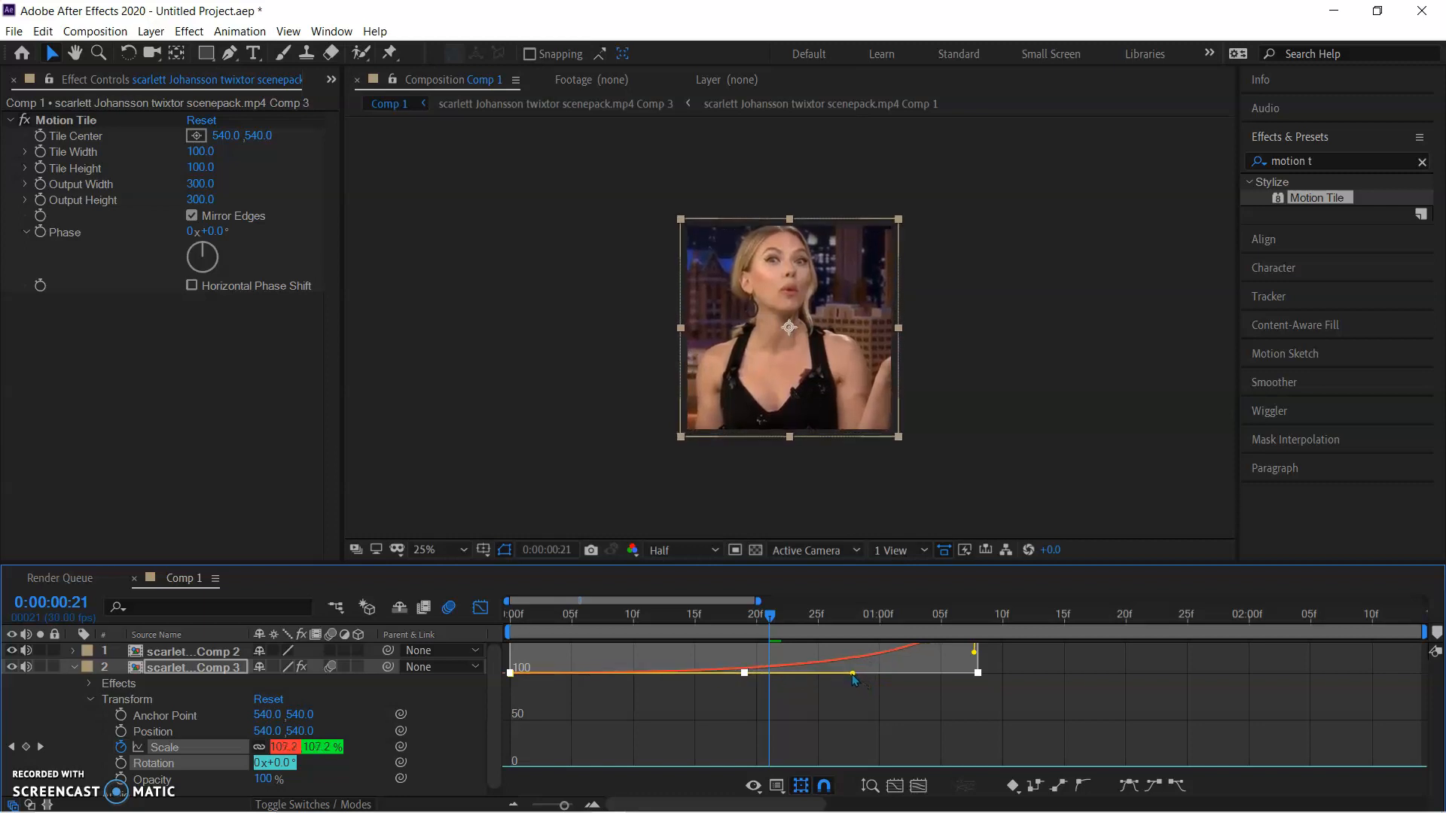
pyautogui.click(479, 607)
pyautogui.moveTo(754, 620); pyautogui.dragTo(469, 667)
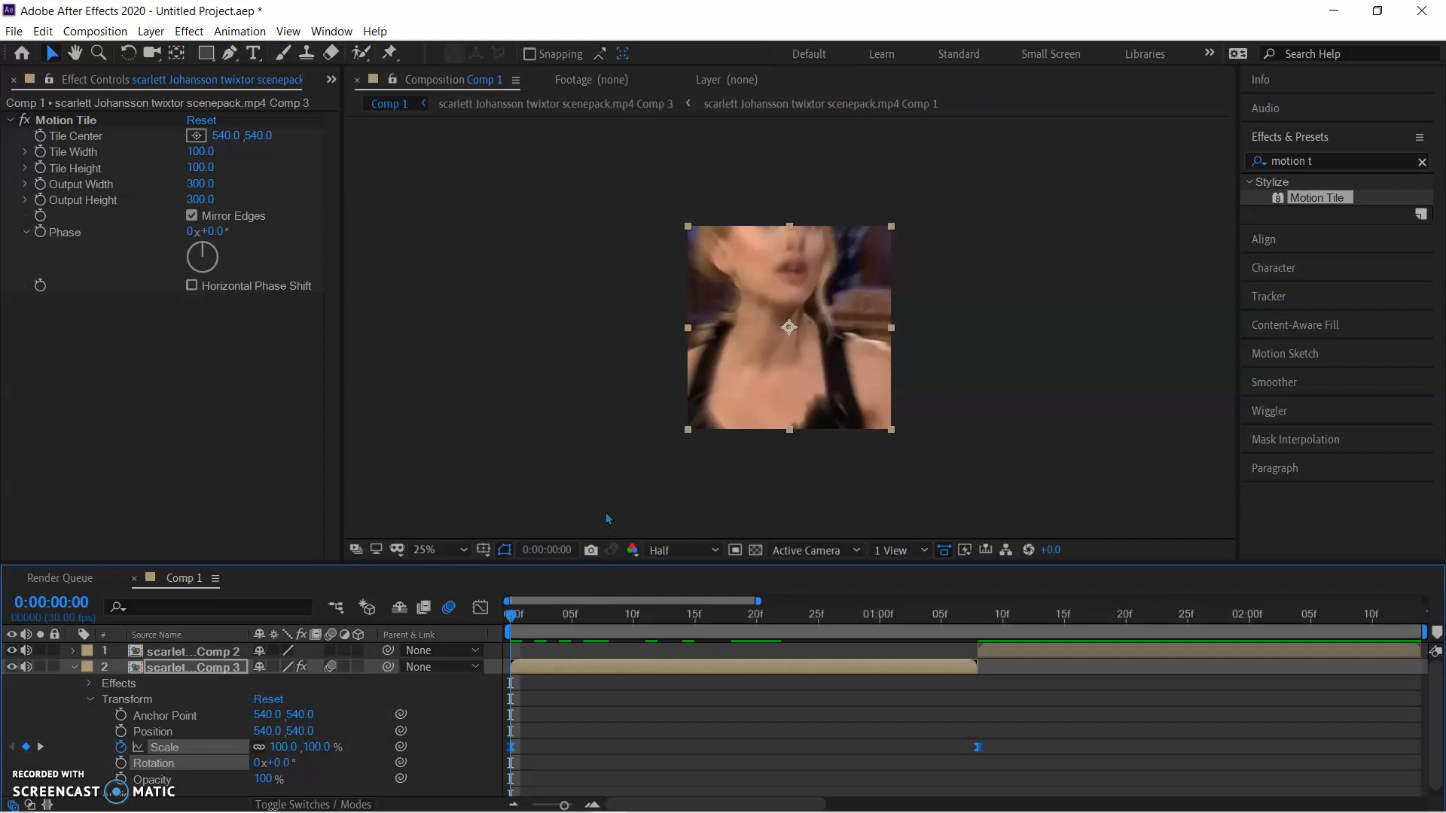
pyautogui.press('space')
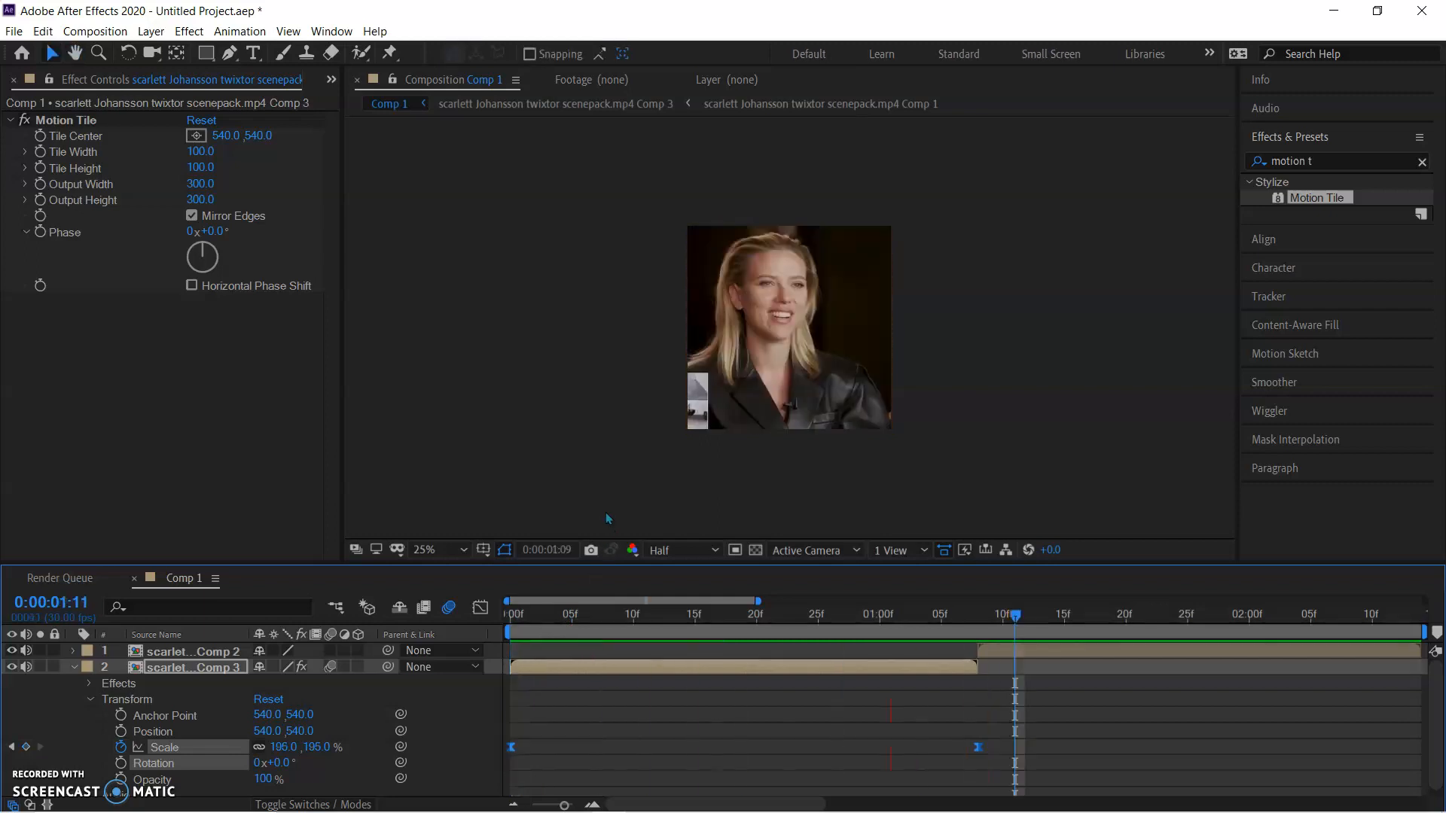
# Add a 100% Scale keyframe to the second clip's Comp 2 layer and move it to the end of the clip
pyautogui.moveTo(994, 613); pyautogui.dragTo(983, 694)
pyautogui.click(1018, 652)
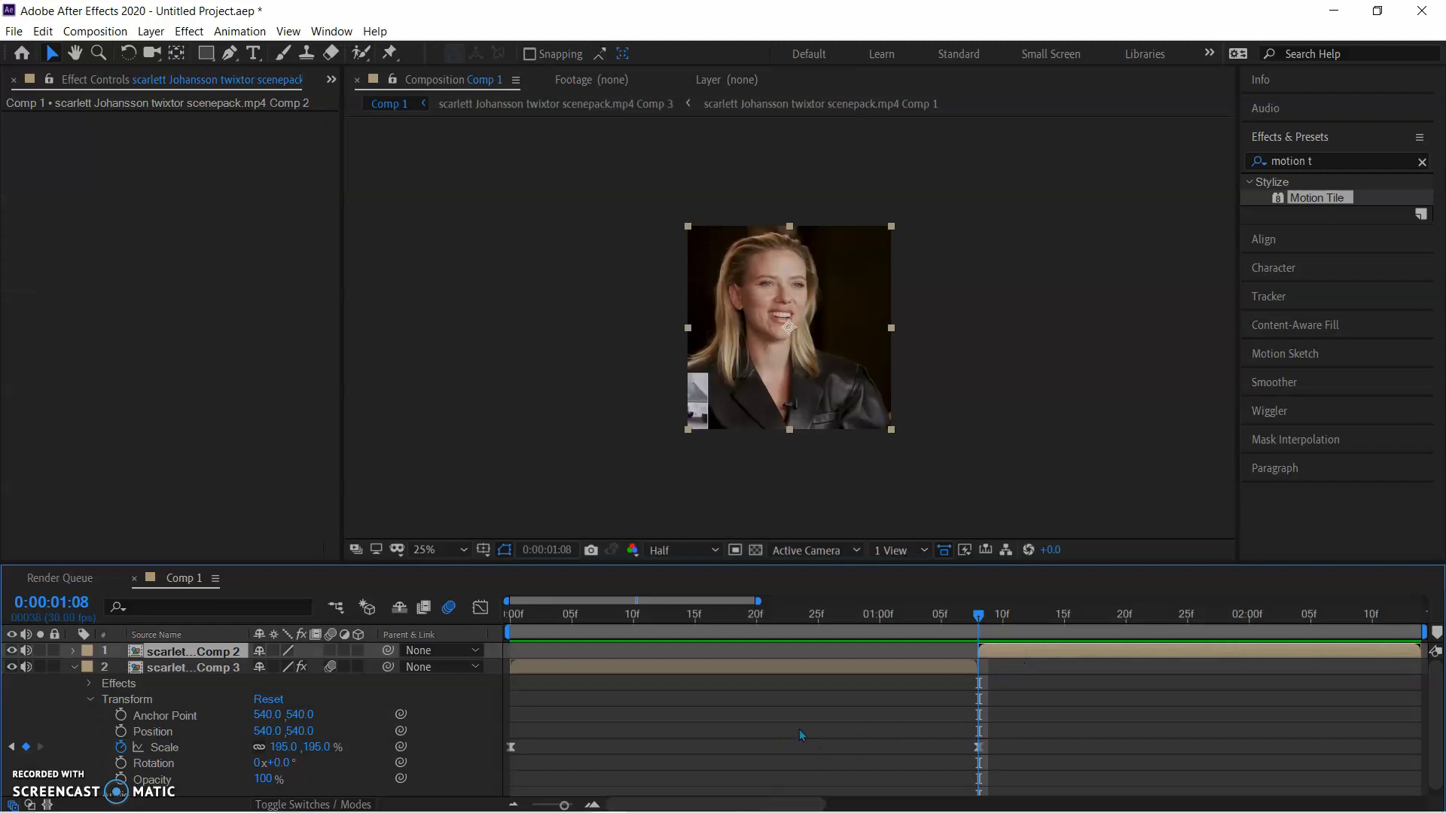
pyautogui.doubleClick(1023, 653)
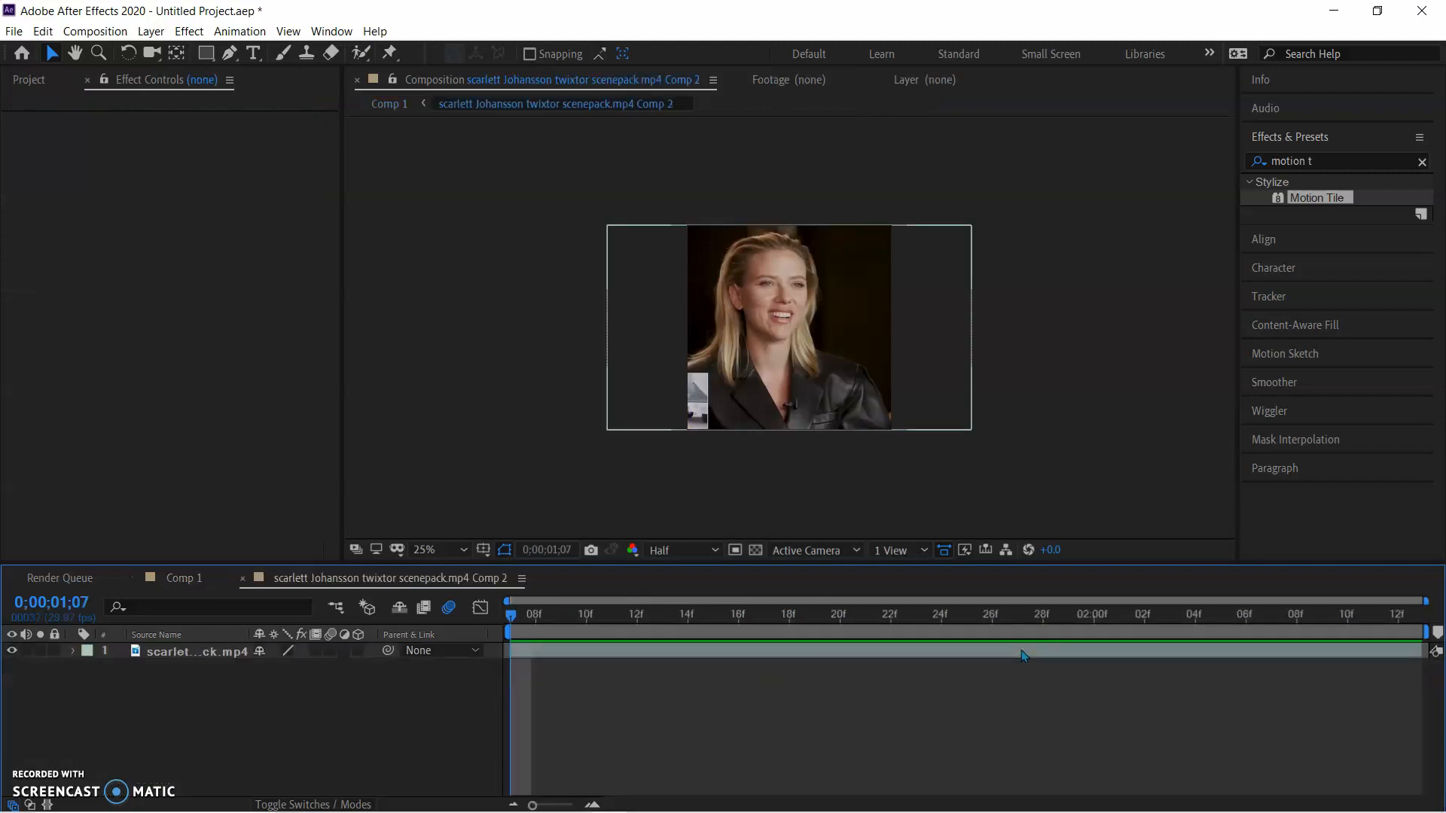
pyautogui.click(189, 580)
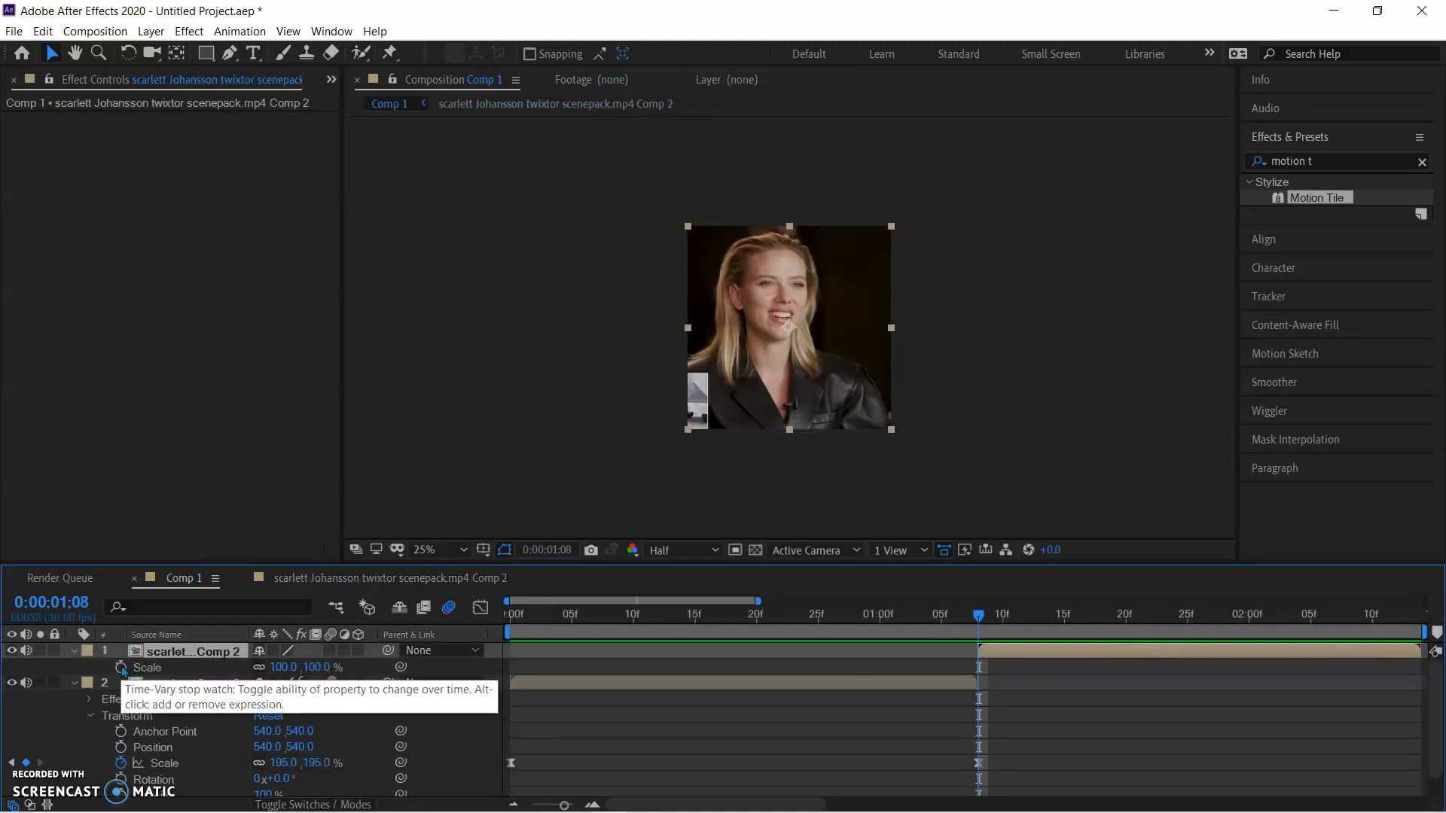
pyautogui.click(121, 668)
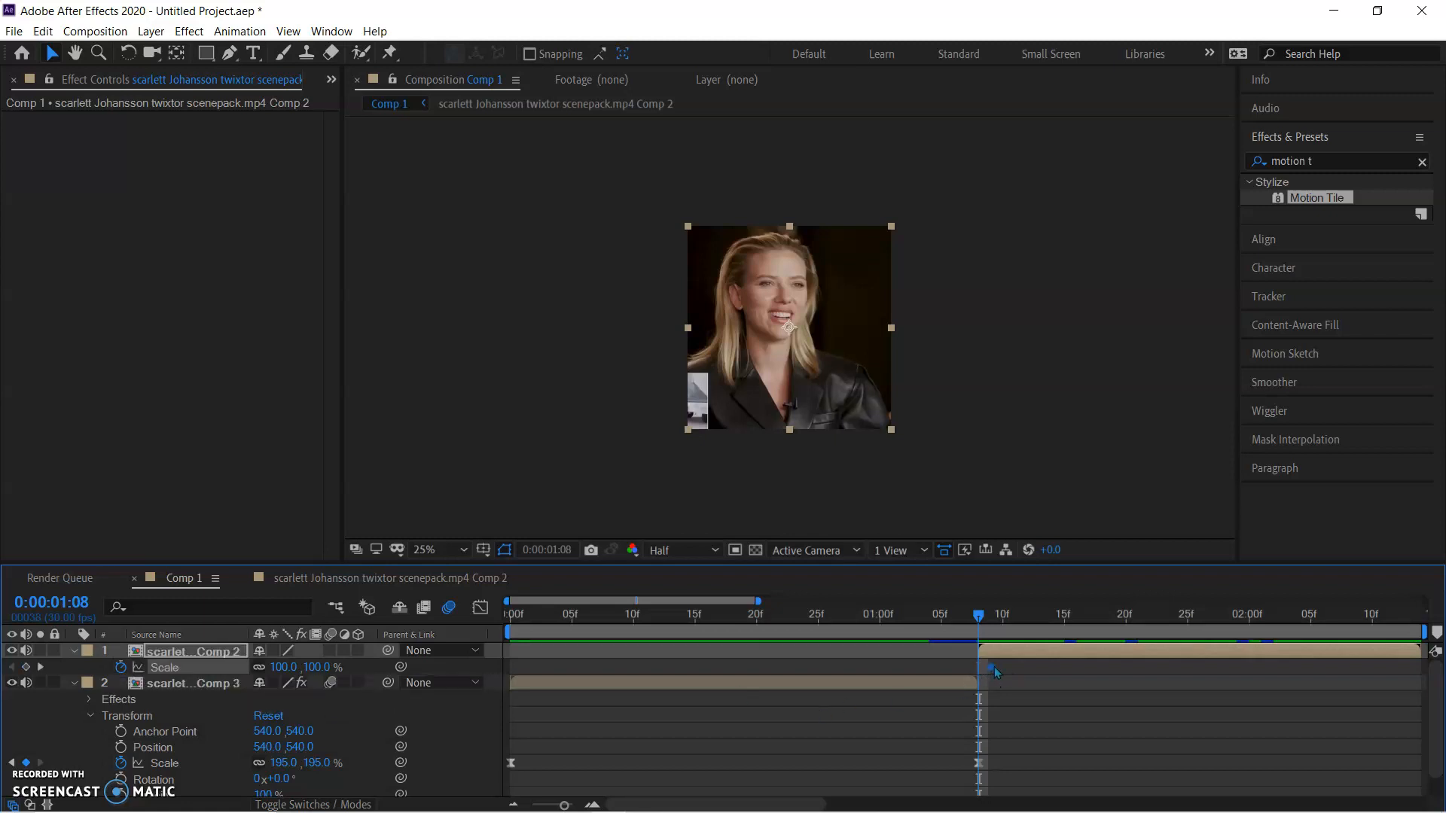
pyautogui.moveTo(982, 670)
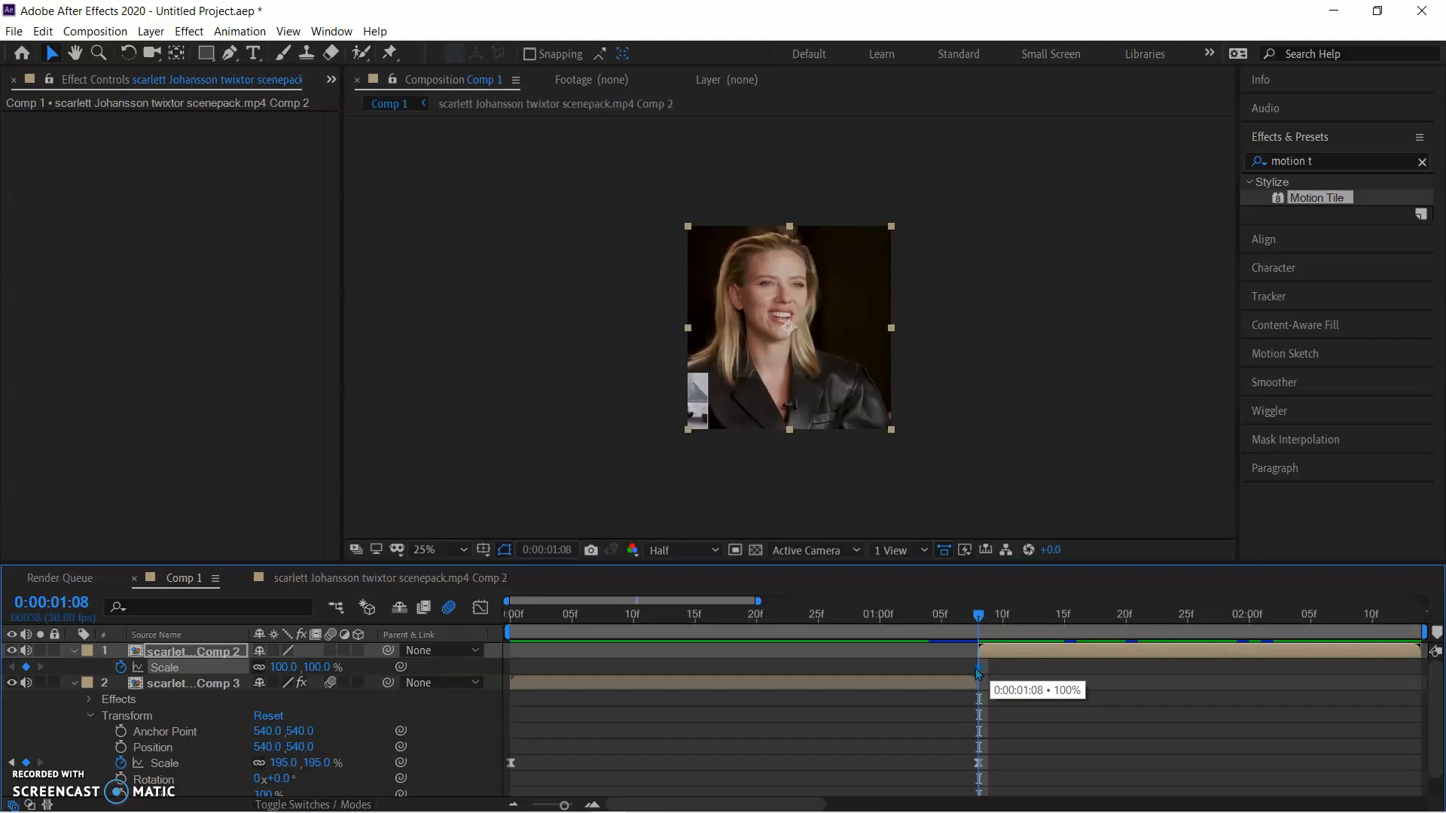
pyautogui.moveTo(977, 669); pyautogui.dragTo(1269, 686)
pyautogui.moveTo(1370, 671); pyautogui.dragTo(721, 705)
# Set the second clip's Scale to 56% at 0:00:01:08, the clip's first frame
pyautogui.rightClick(722, 705)
pyautogui.click(742, 728)
pyautogui.moveTo(823, 804); pyautogui.dragTo(712, 804)
pyautogui.click(794, 652)
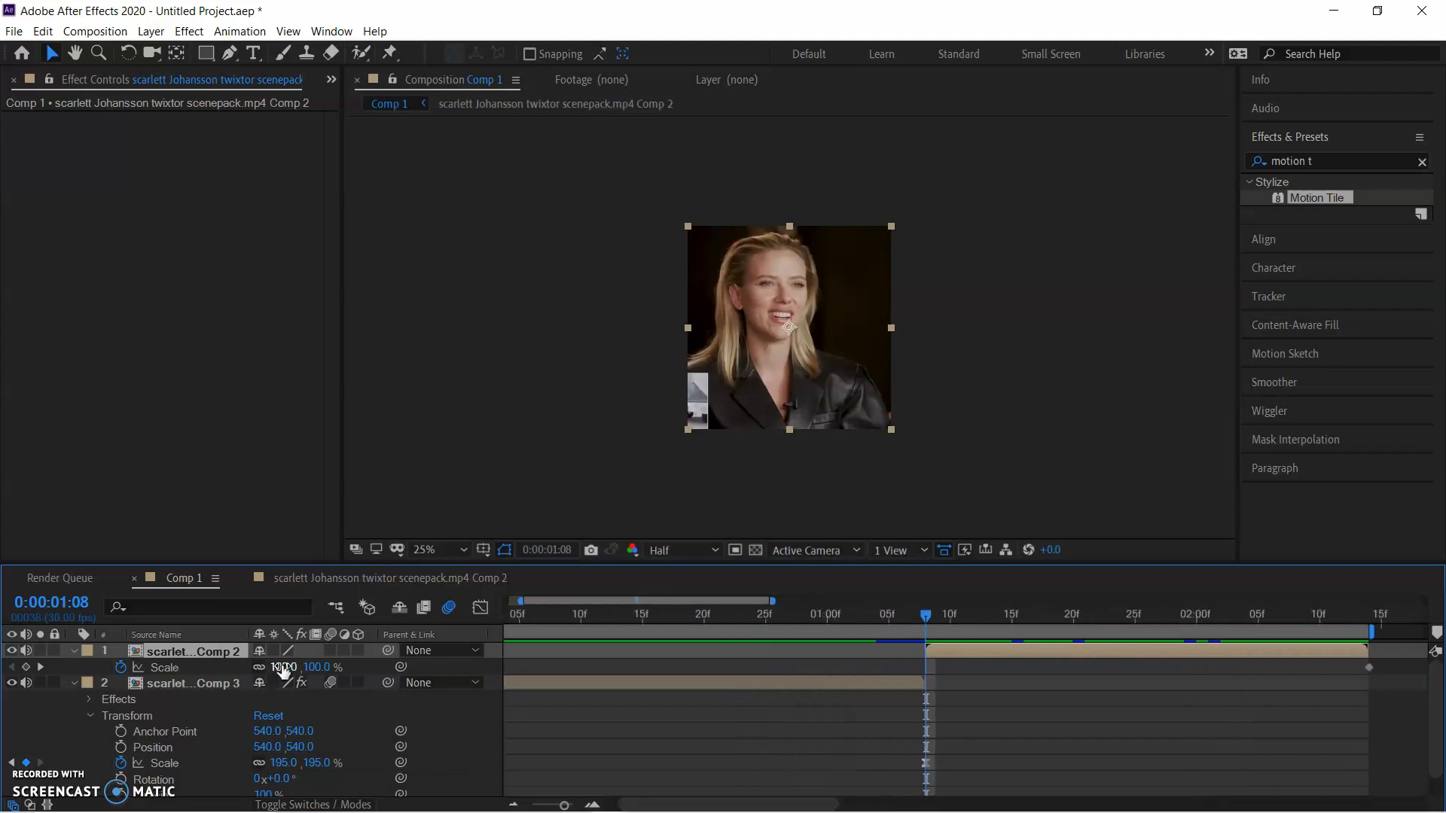
pyautogui.moveTo(283, 670); pyautogui.dragTo(250, 676)
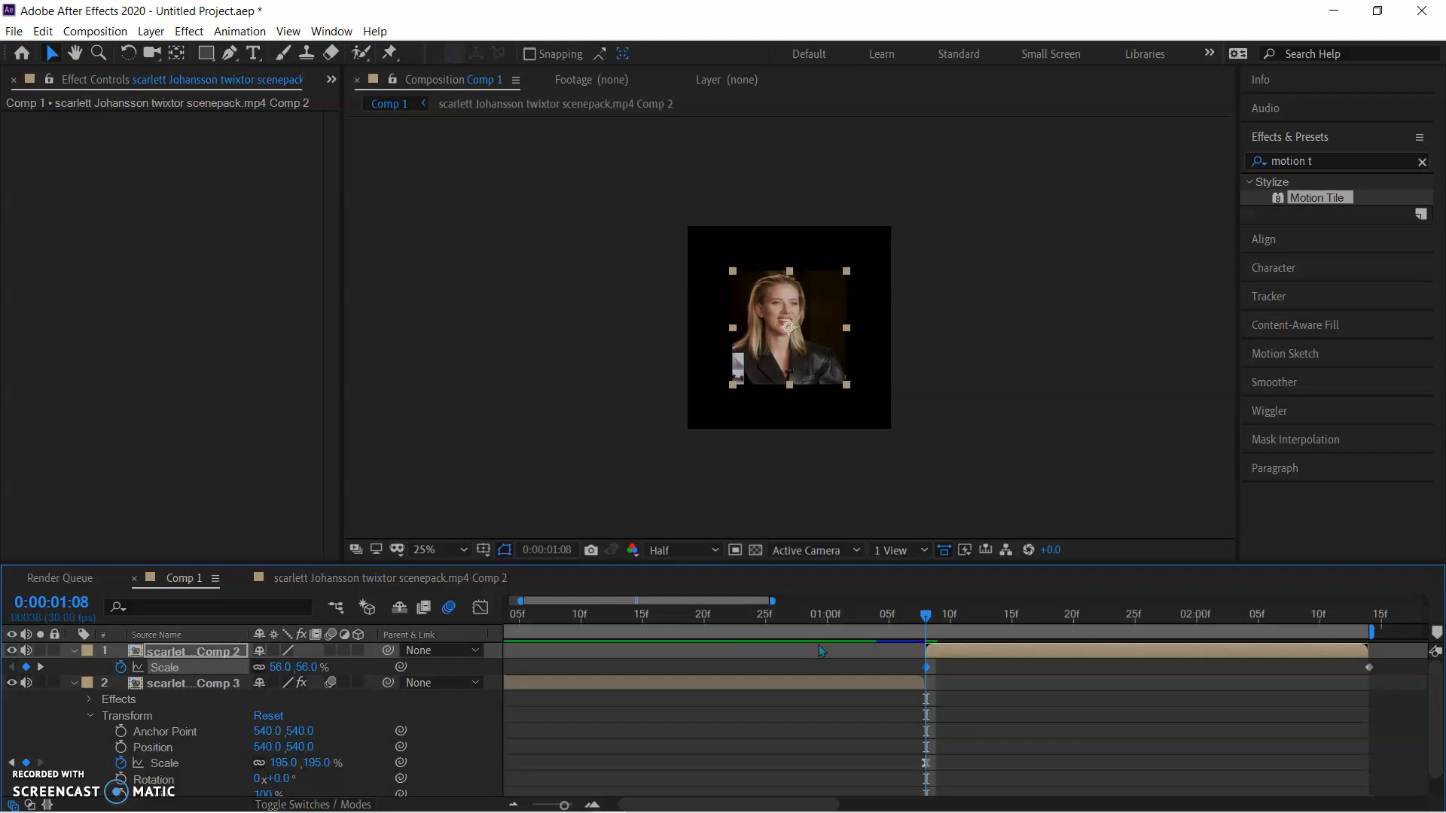
# Apply Motion Tile to the second clip with Output Width 300, Output Height 300 and Mirror Edges enabled
pyautogui.doubleClick(1339, 199)
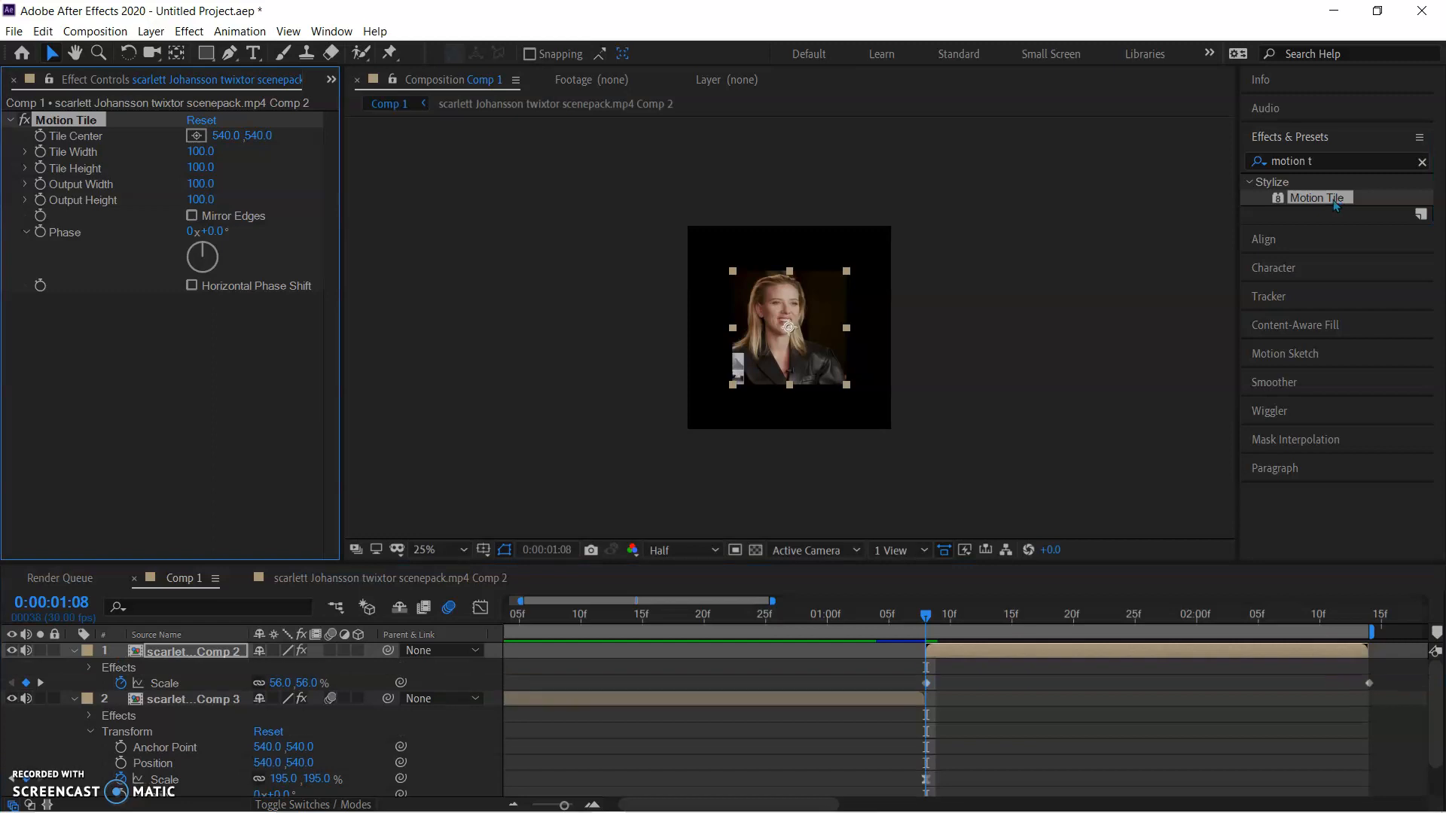
pyautogui.click(201, 183)
pyautogui.write('300')
pyautogui.press('Tab')
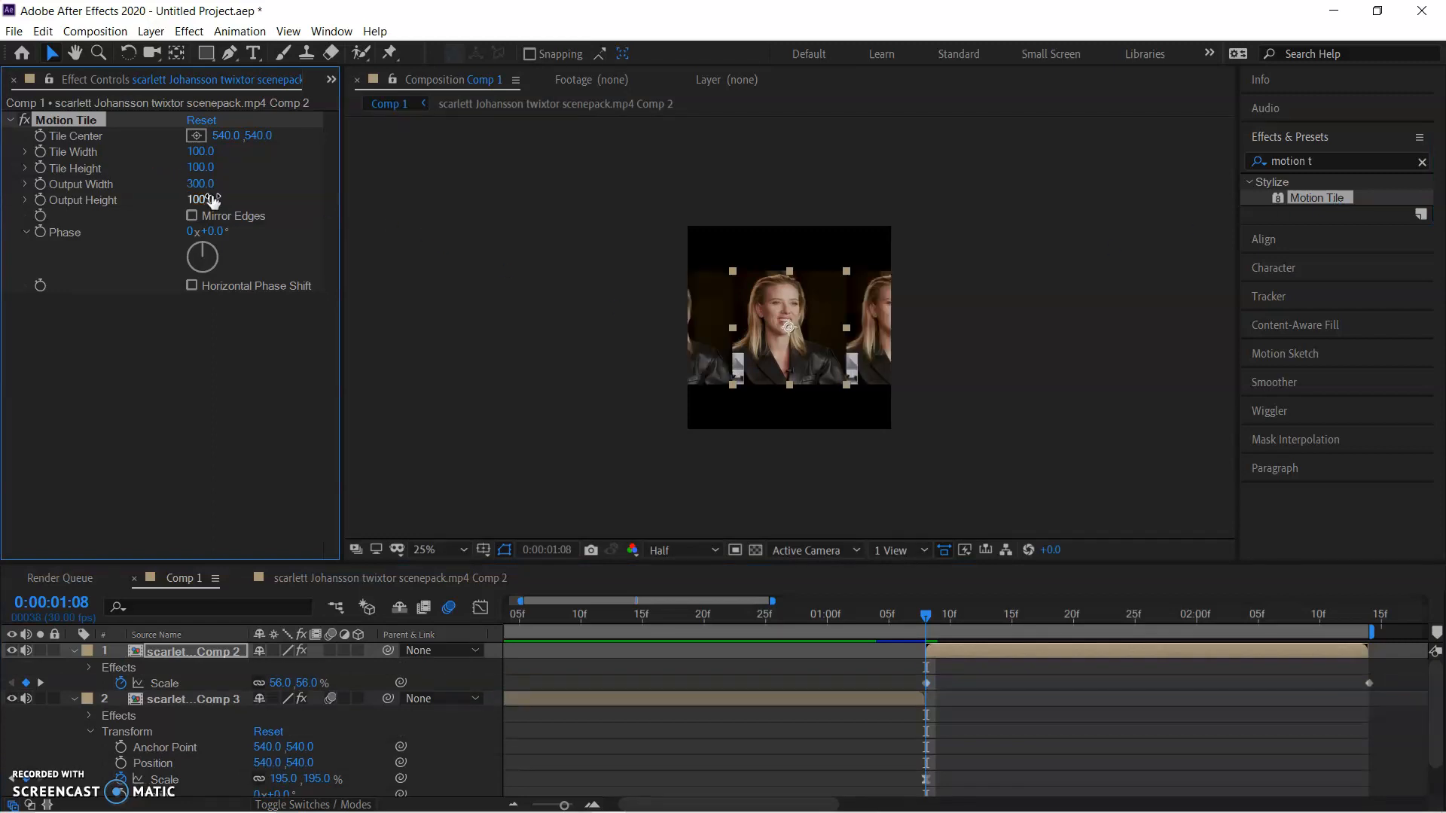
pyautogui.write('300')
pyautogui.press('Return')
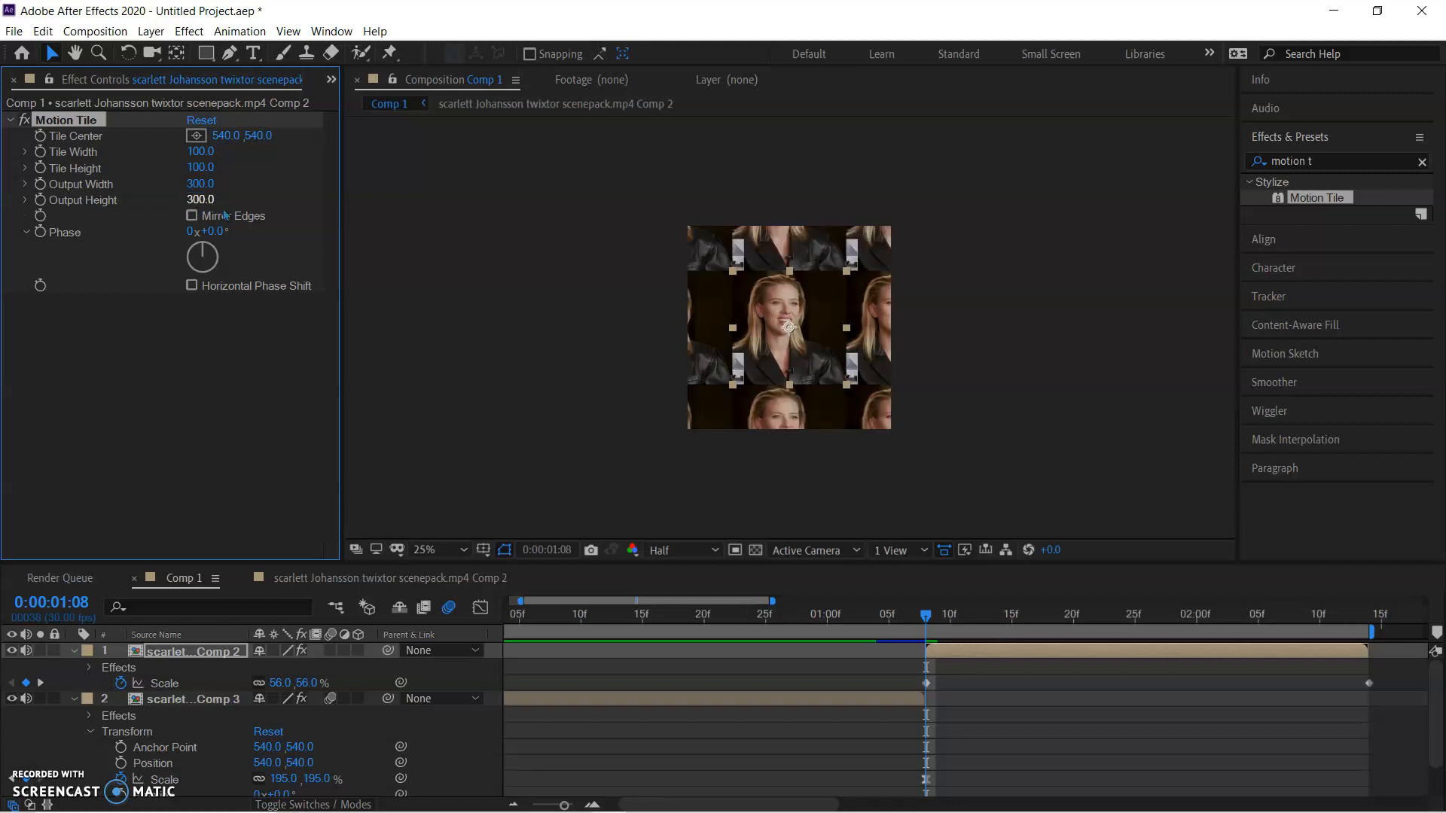
pyautogui.click(192, 216)
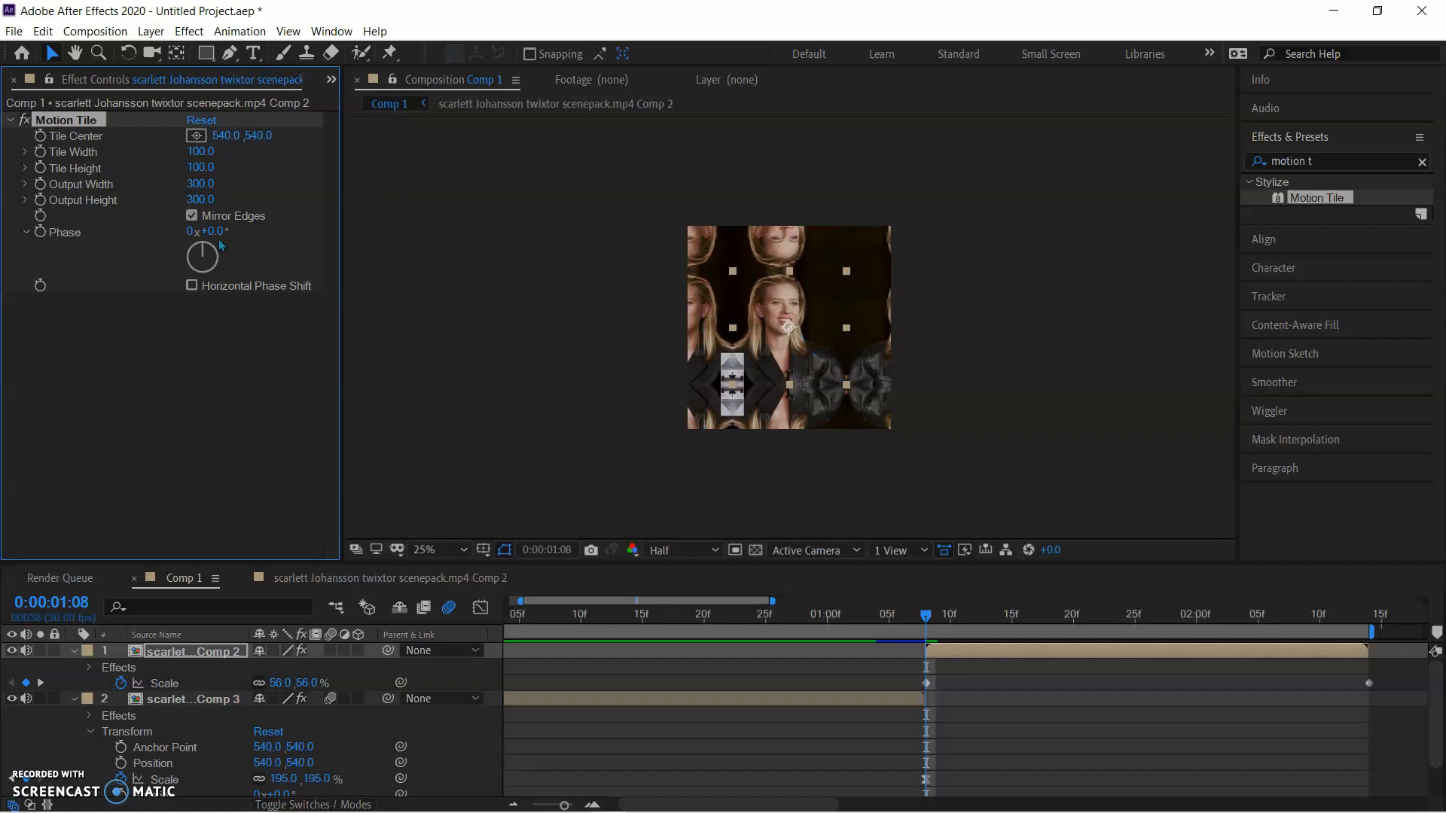
pyautogui.click(192, 216)
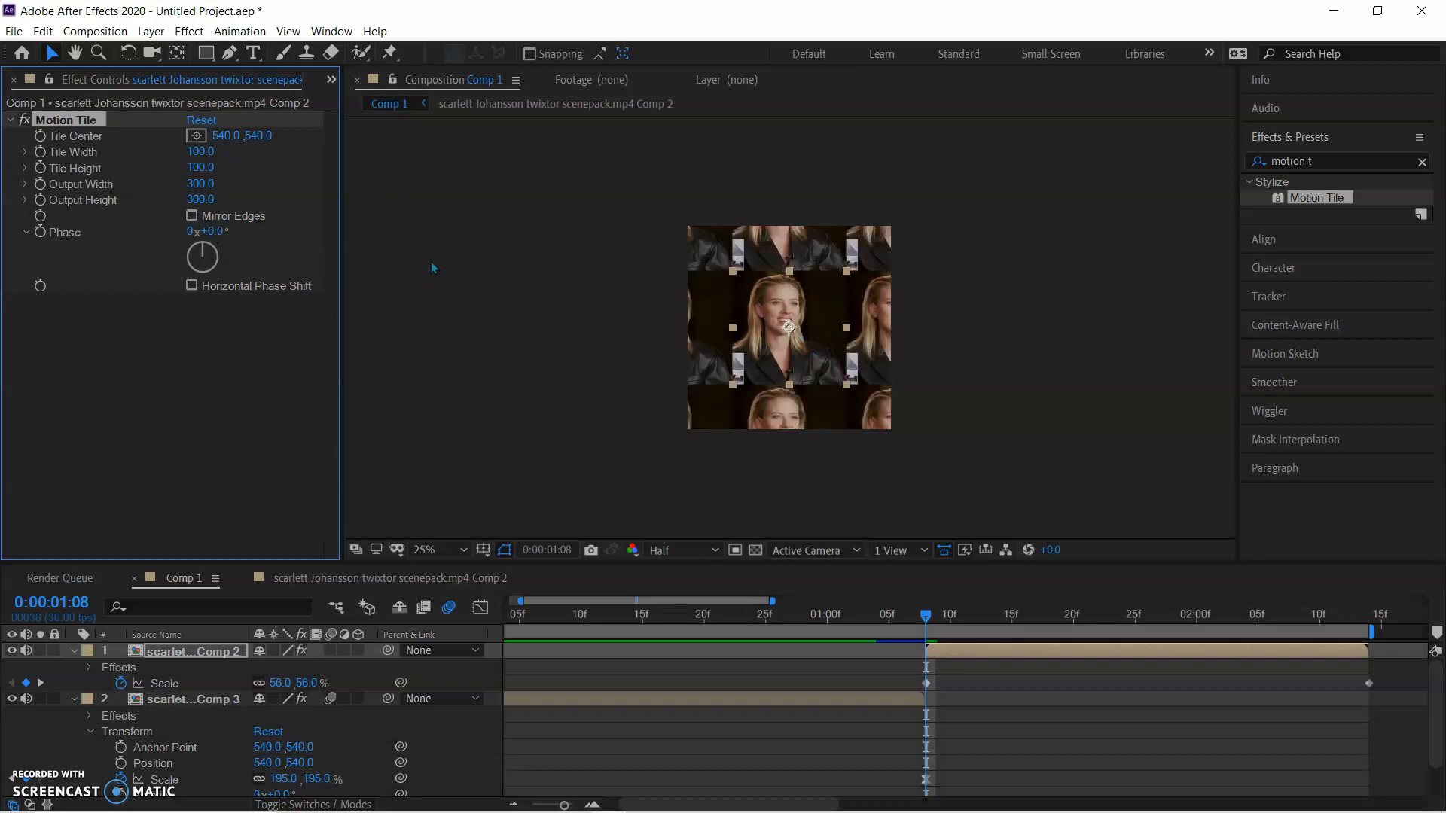
pyautogui.click(191, 216)
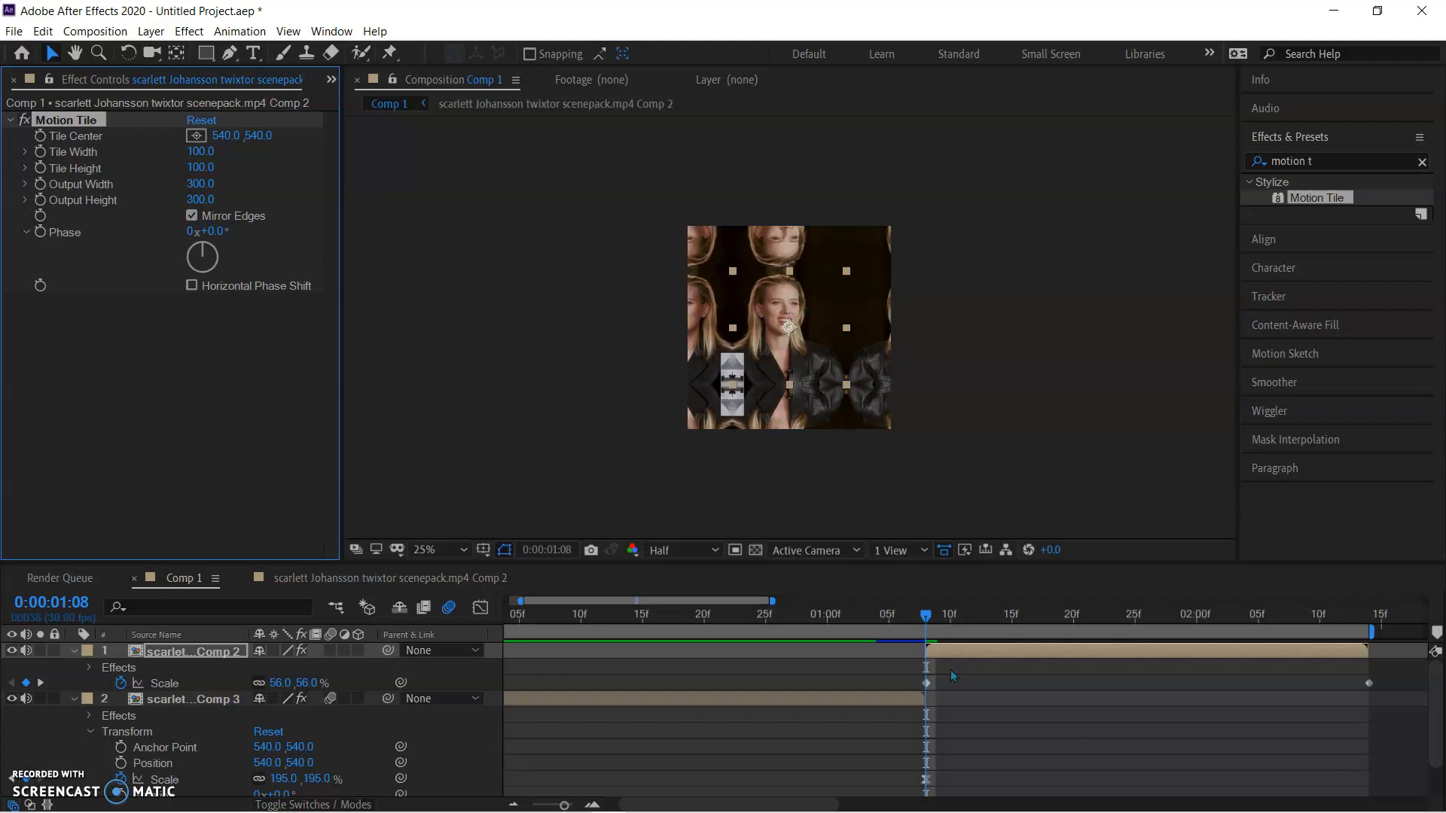
# Apply Easy Ease to both Scale keyframes of the second clip's Comp 2 layer
pyautogui.moveTo(895, 686); pyautogui.dragTo(1394, 688)
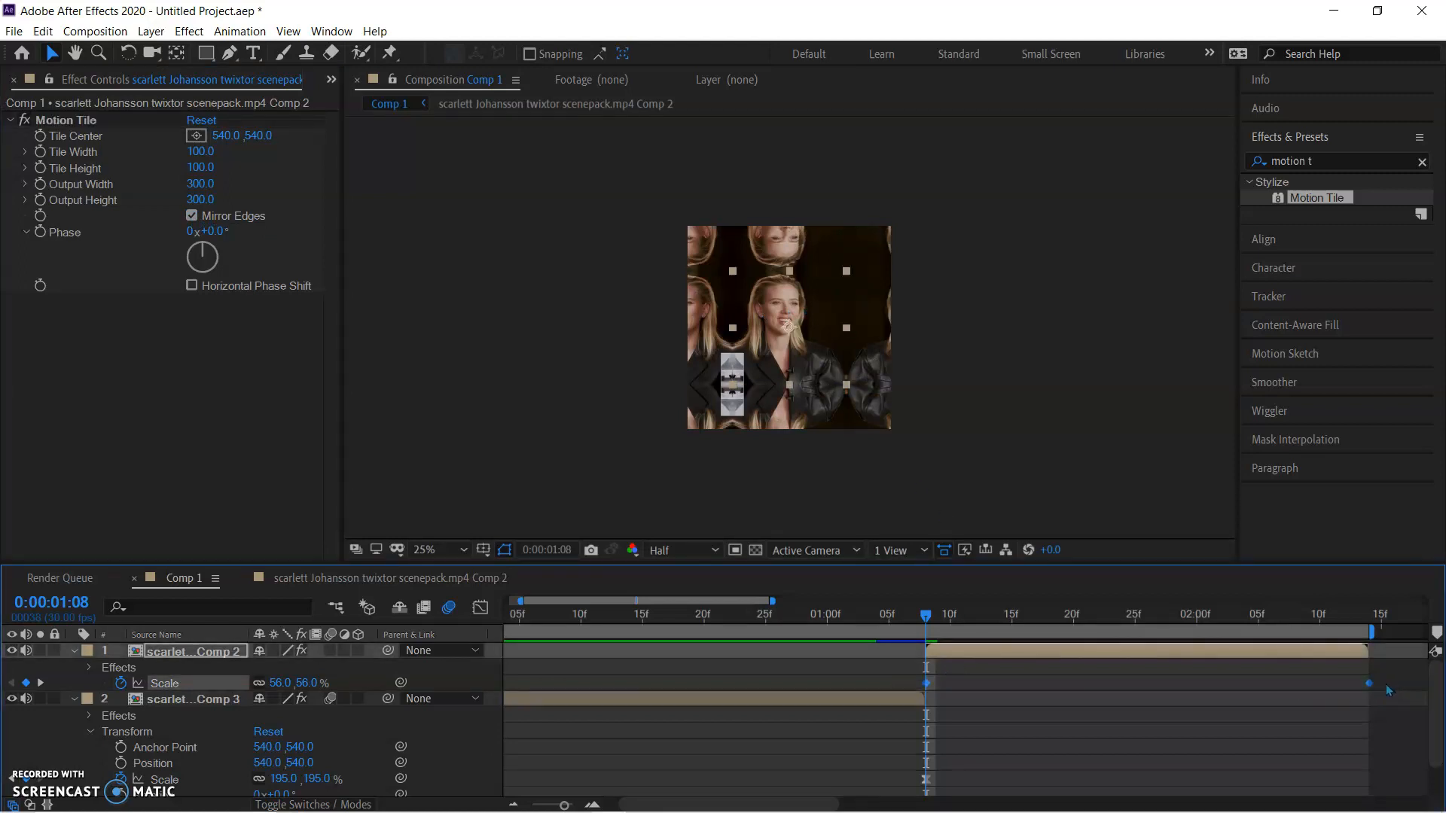
pyautogui.rightClick(927, 689)
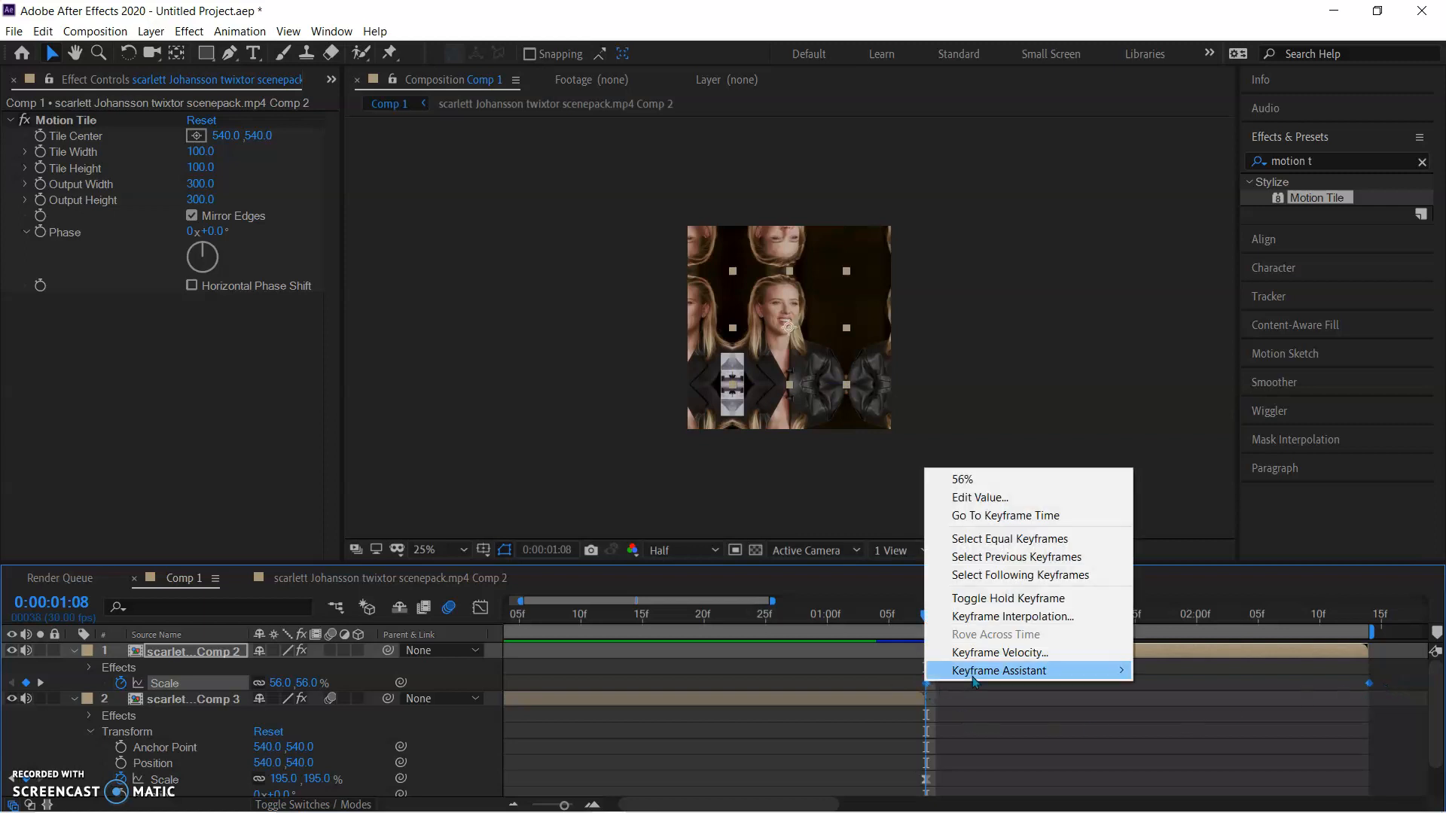
pyautogui.moveTo(975, 673)
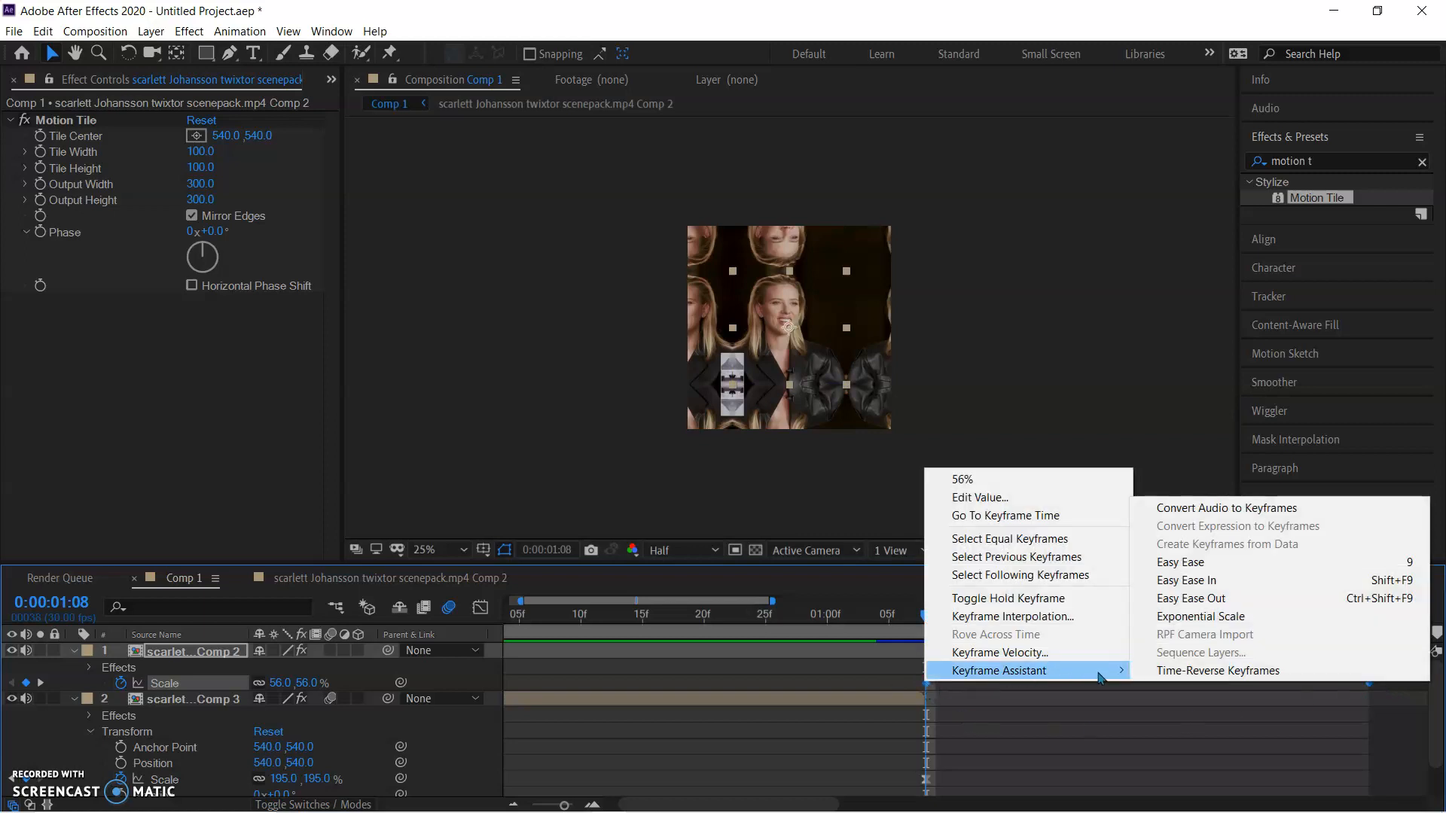
pyautogui.click(1188, 563)
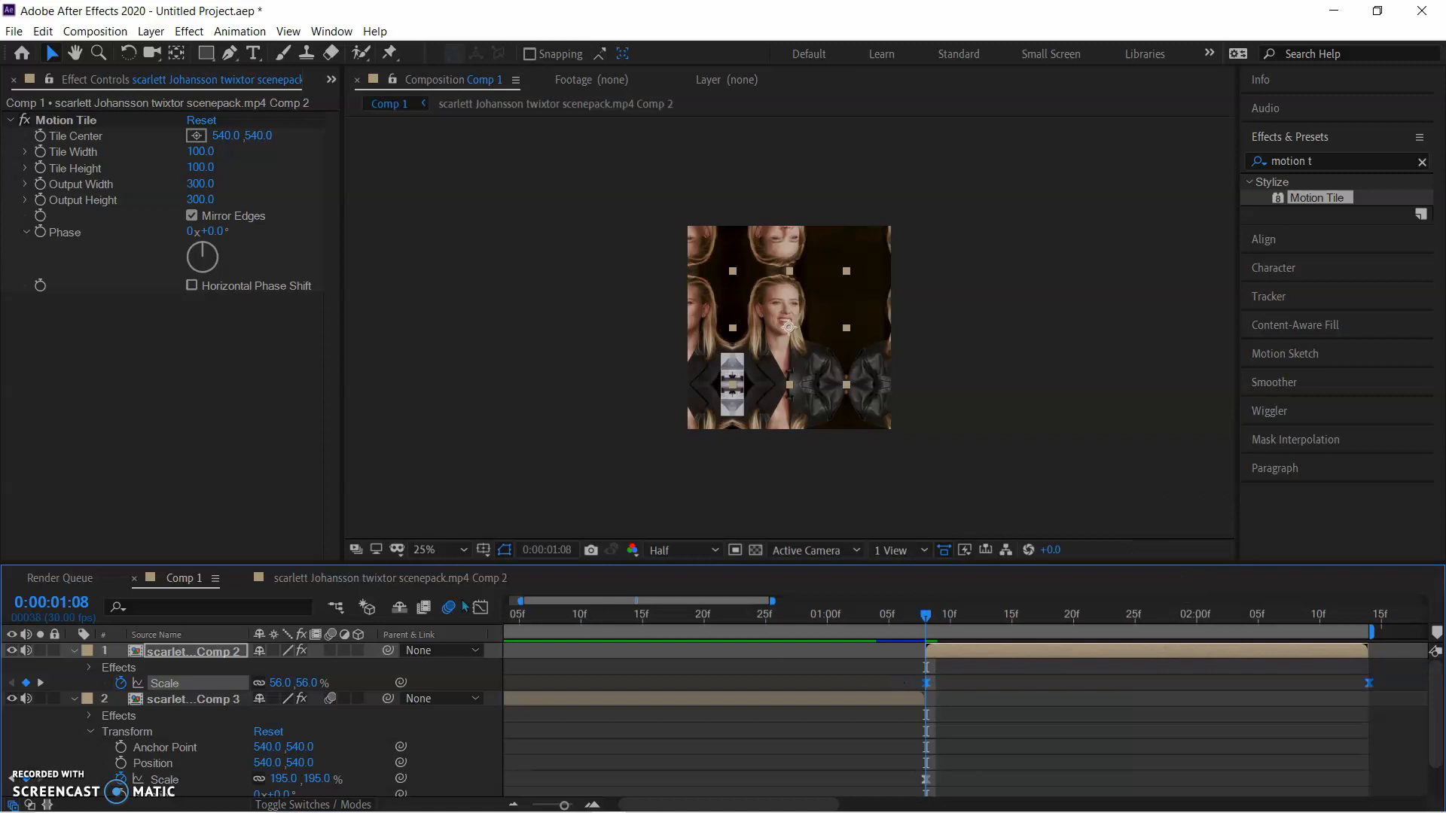
# Reshape the second clip's Scale curve in the graph editor so it rises steeply at the start and eases out gradually to 100%
pyautogui.click(481, 608)
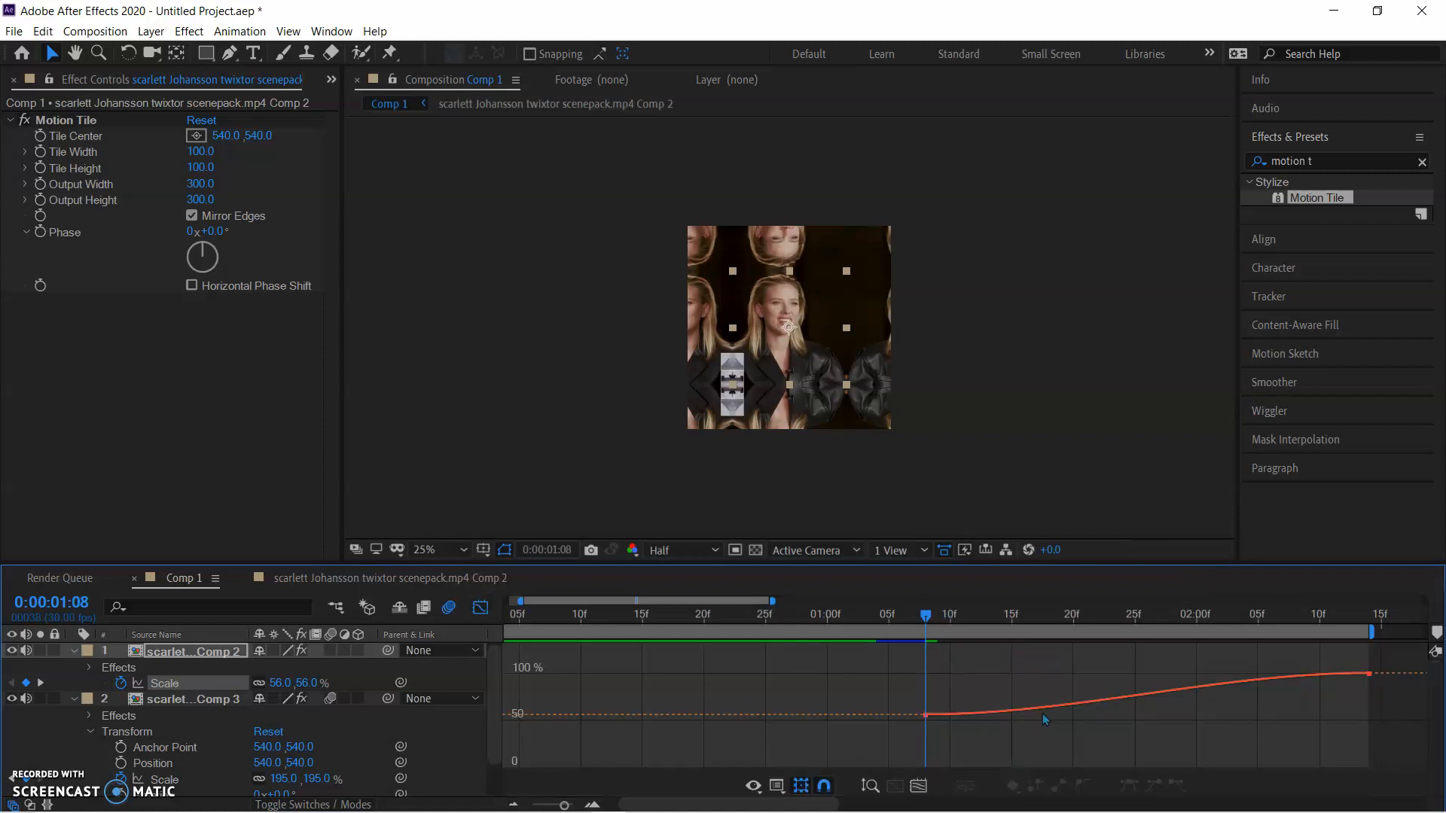
pyautogui.click(1093, 708)
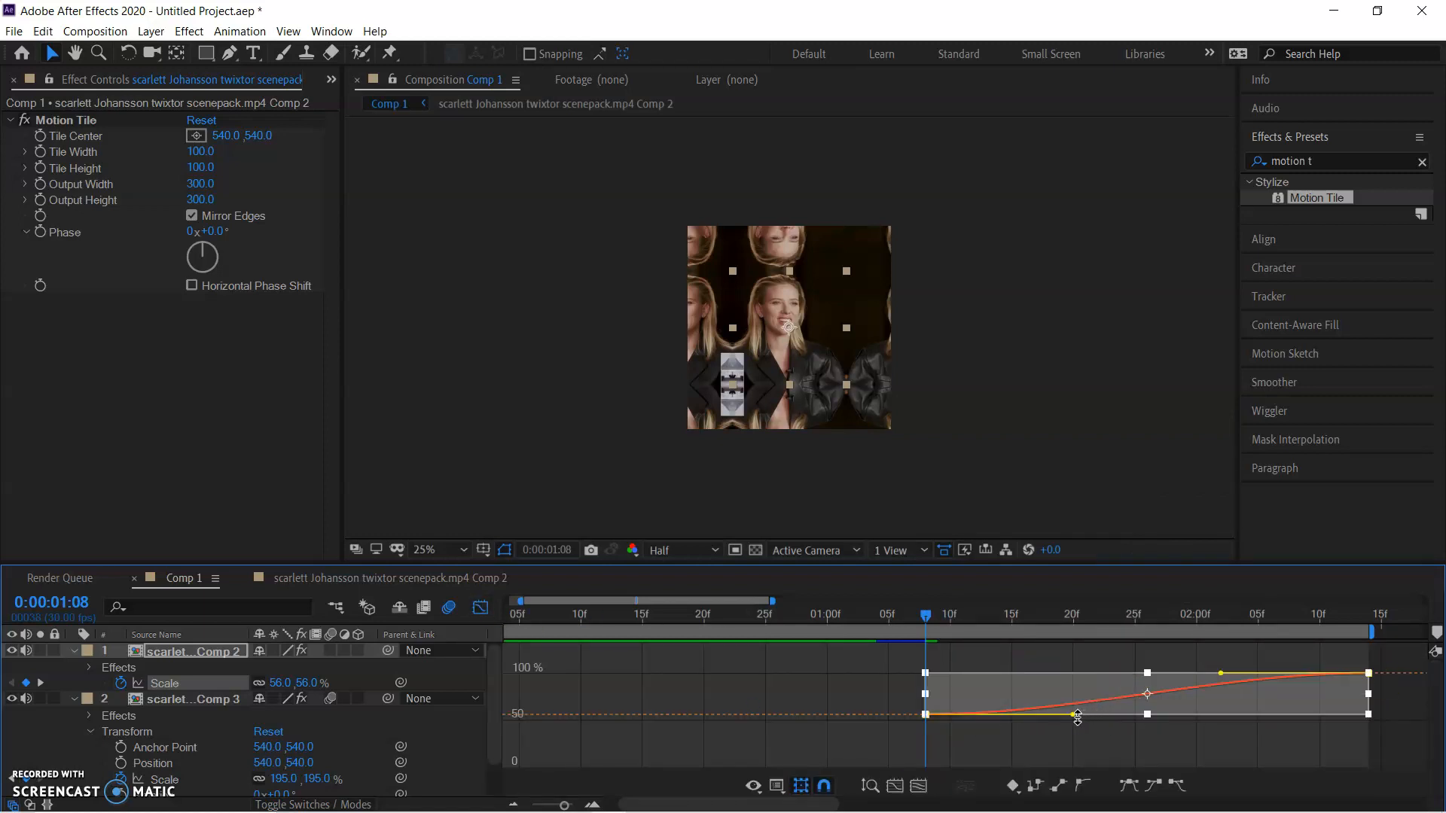
pyautogui.moveTo(1072, 714); pyautogui.dragTo(898, 691)
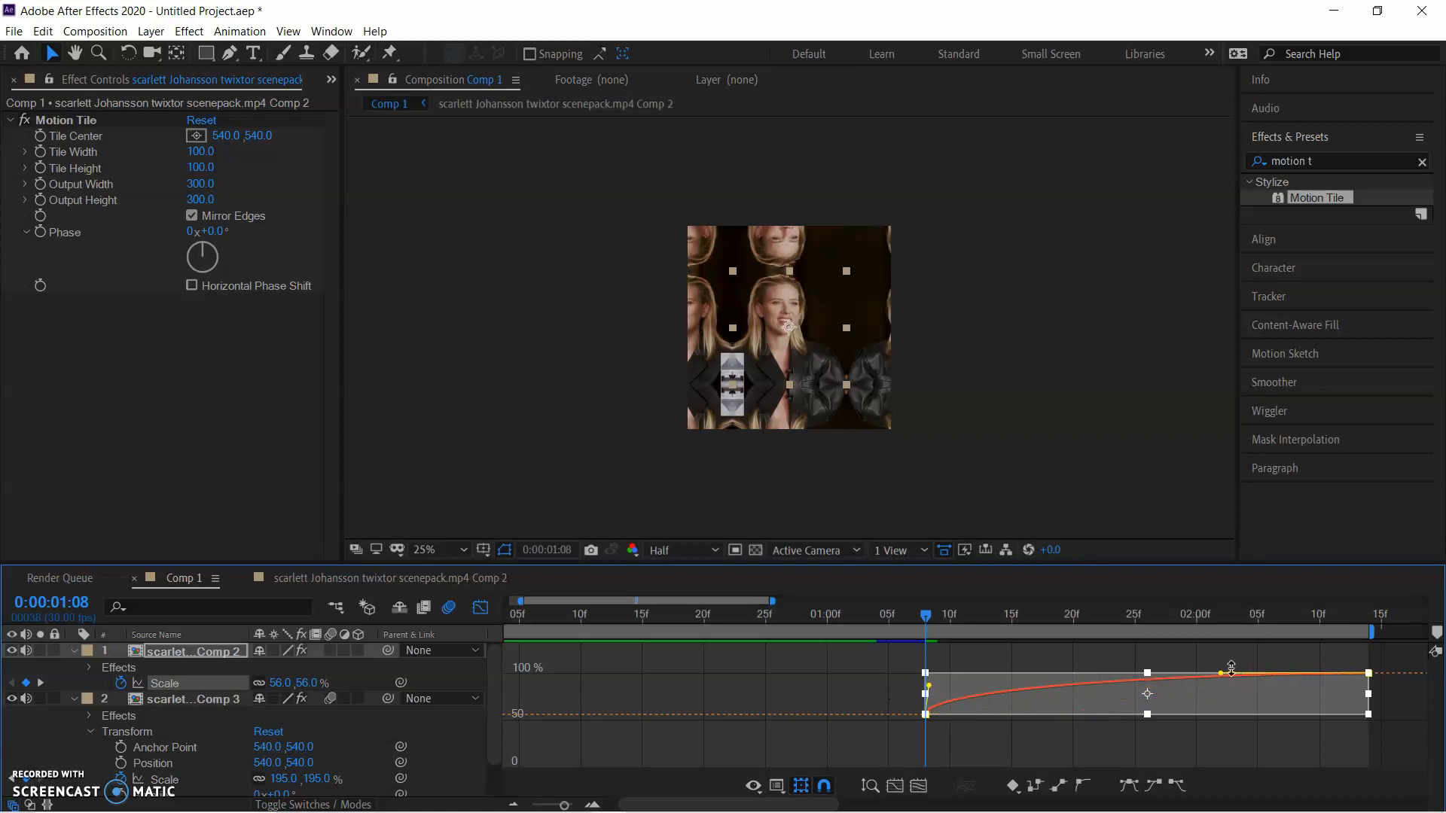
pyautogui.moveTo(1215, 679); pyautogui.dragTo(998, 681)
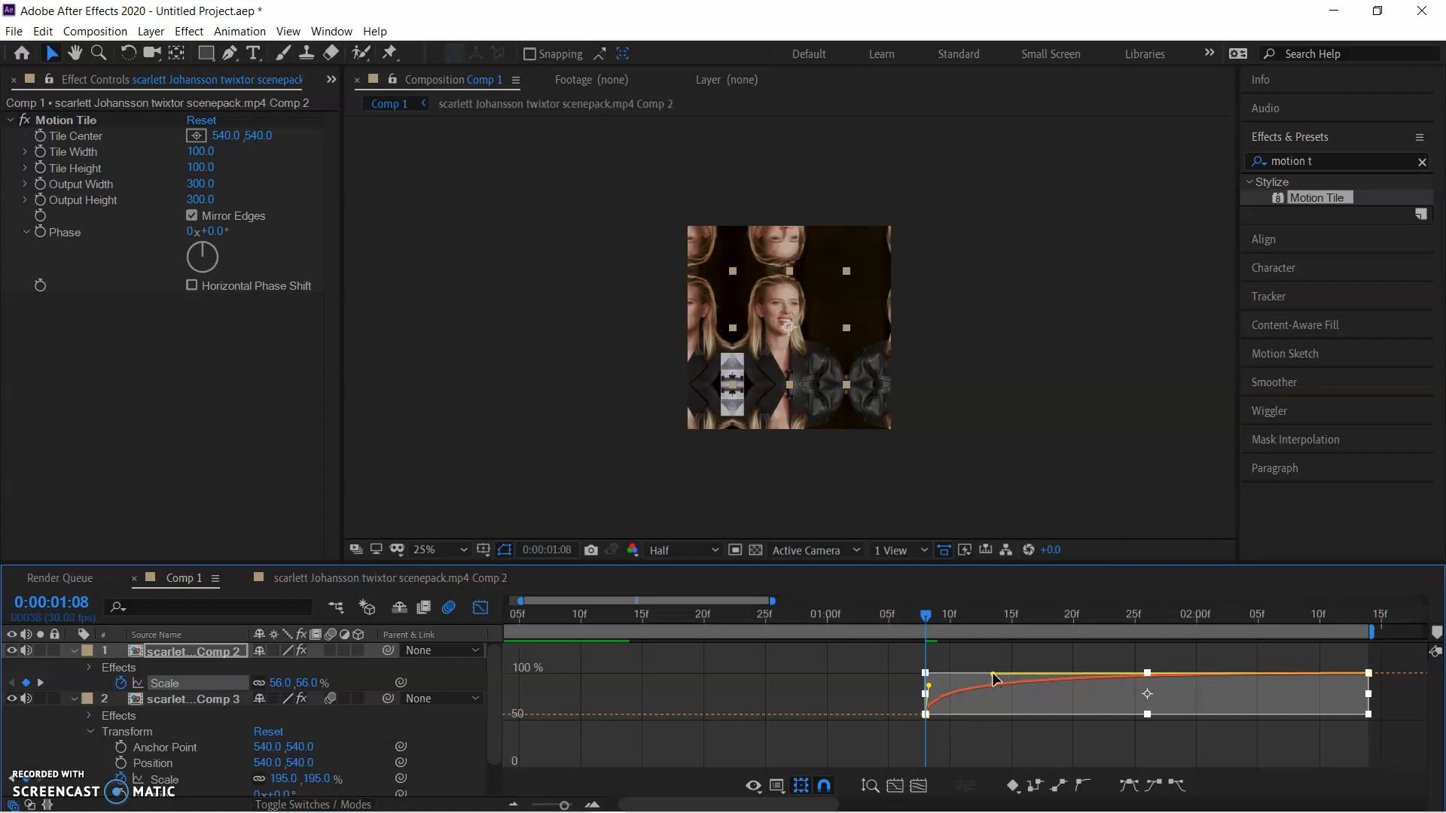
# Enable motion blur on the second clip's Comp 2 layer and preview the transition from the start of the composition
pyautogui.click(332, 652)
pyautogui.press('pageup')
pyautogui.press('Home')
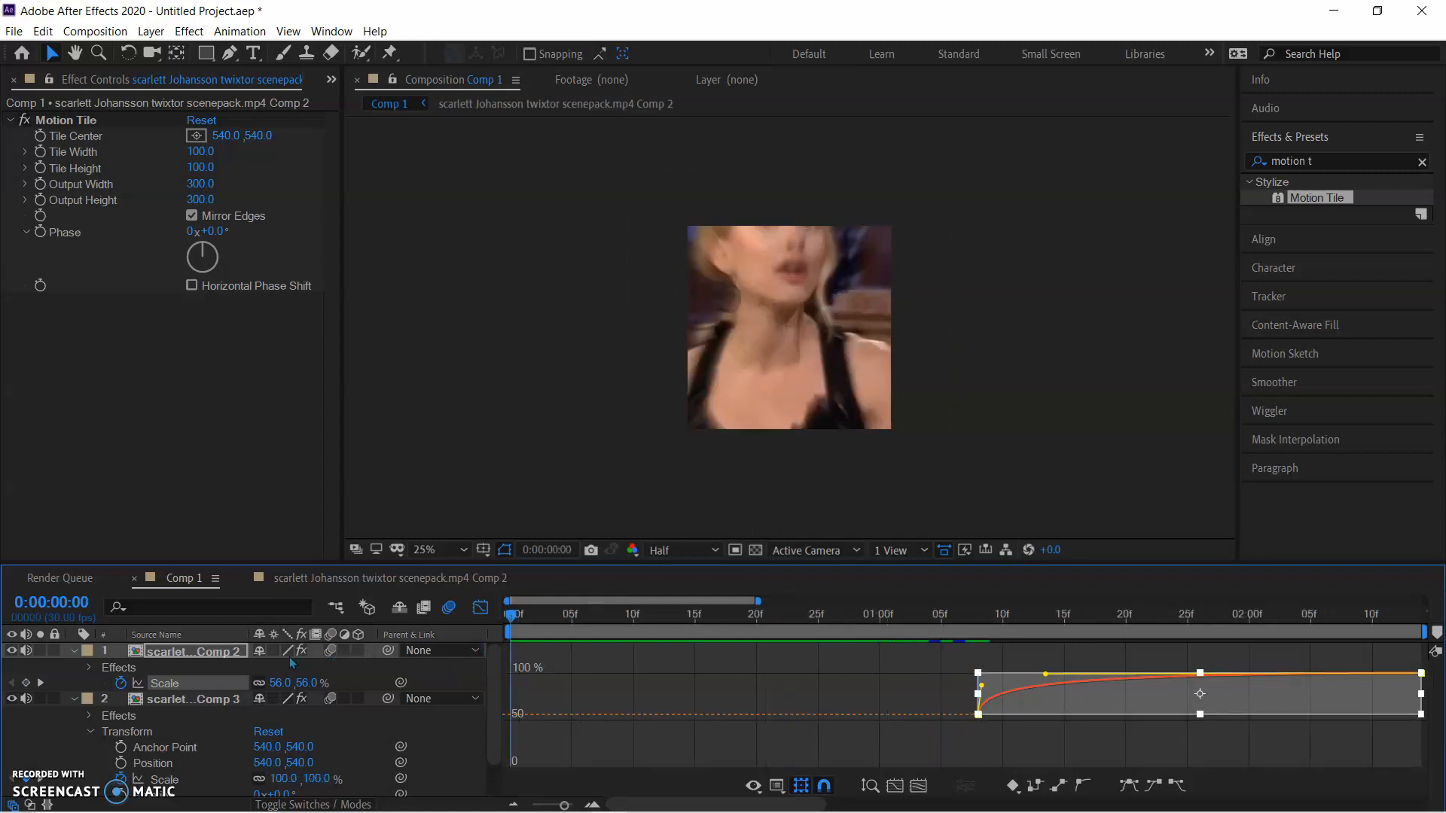
pyautogui.press('space')
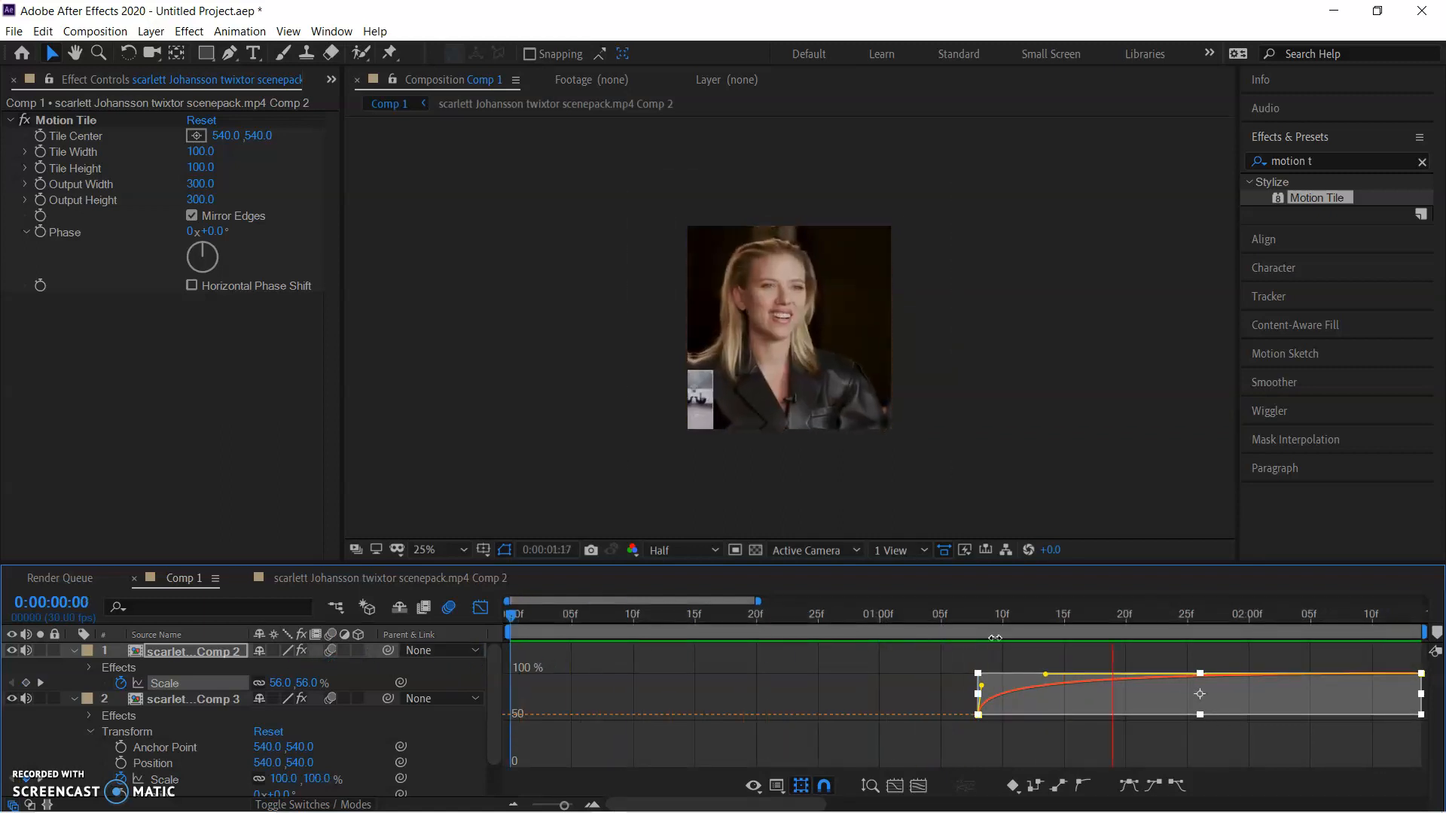
pyautogui.moveTo(1247, 631); pyautogui.dragTo(726, 633)
pyautogui.press('space')
# Close the graph editor and replay the composition to examine the finished zoom transition across both clips
pyautogui.press('space')
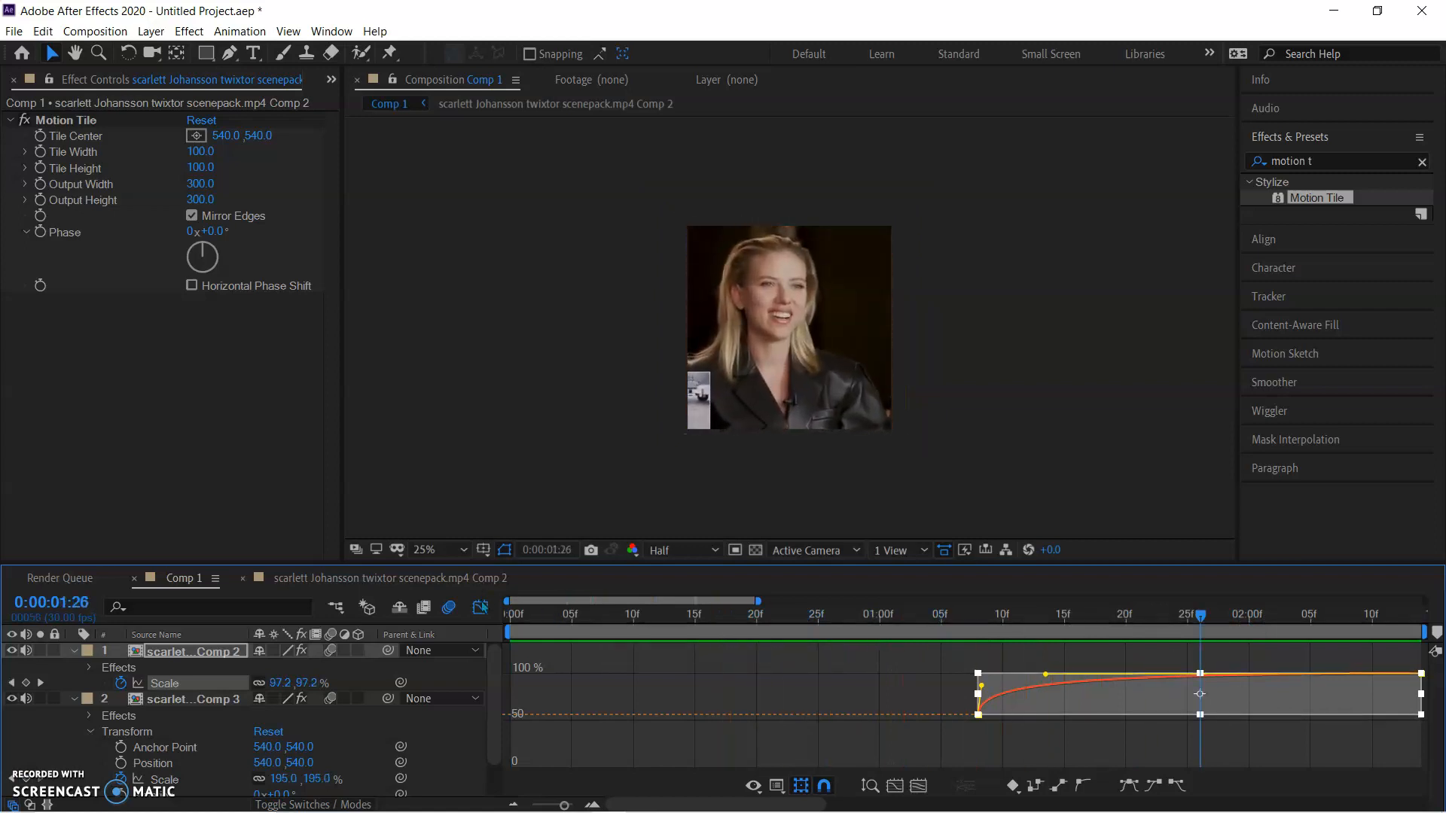
pyautogui.click(480, 608)
pyautogui.press('space')
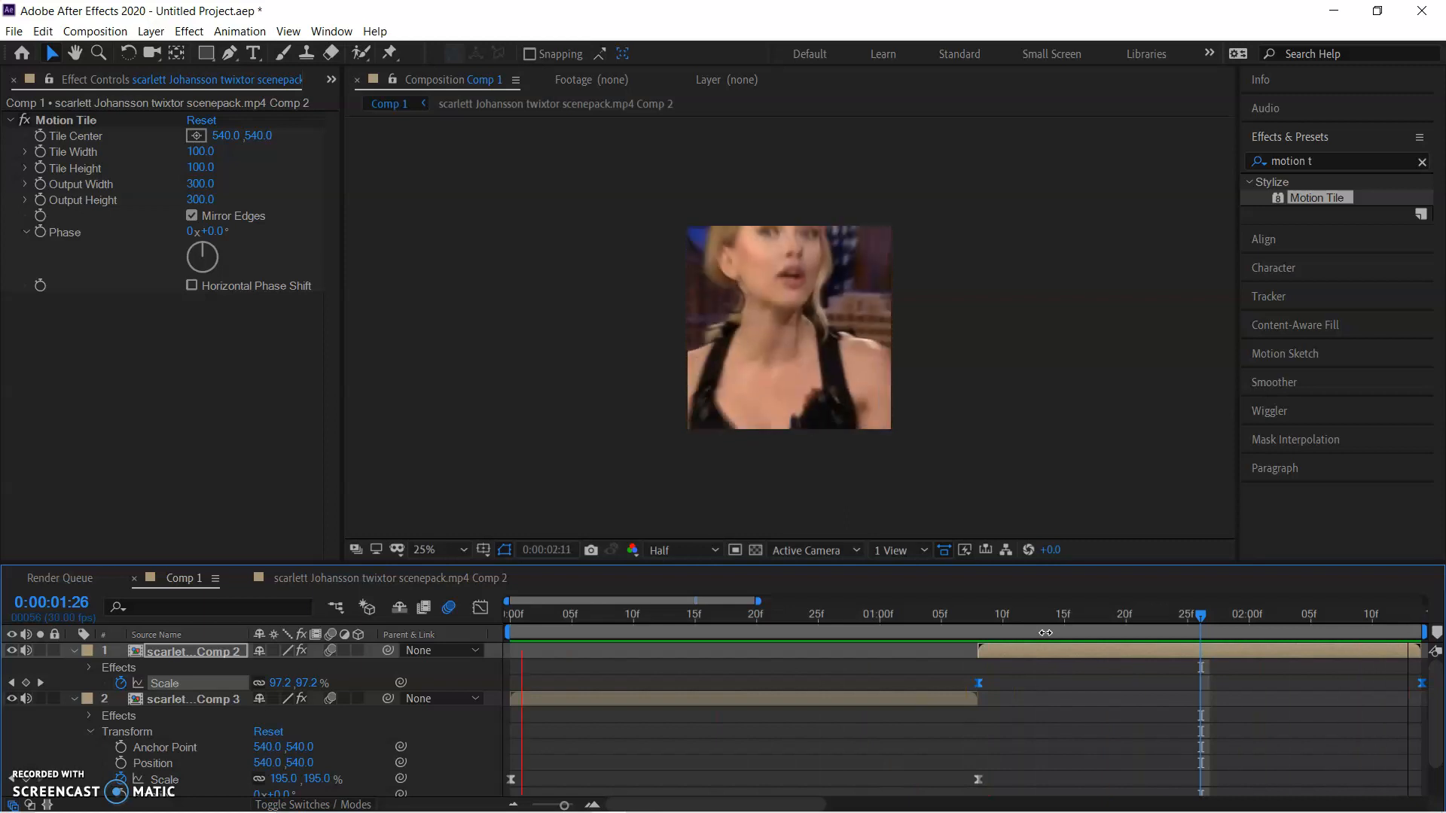
pyautogui.press('space')
pyautogui.moveTo(744, 618); pyautogui.dragTo(1065, 687)
pyautogui.press('space')
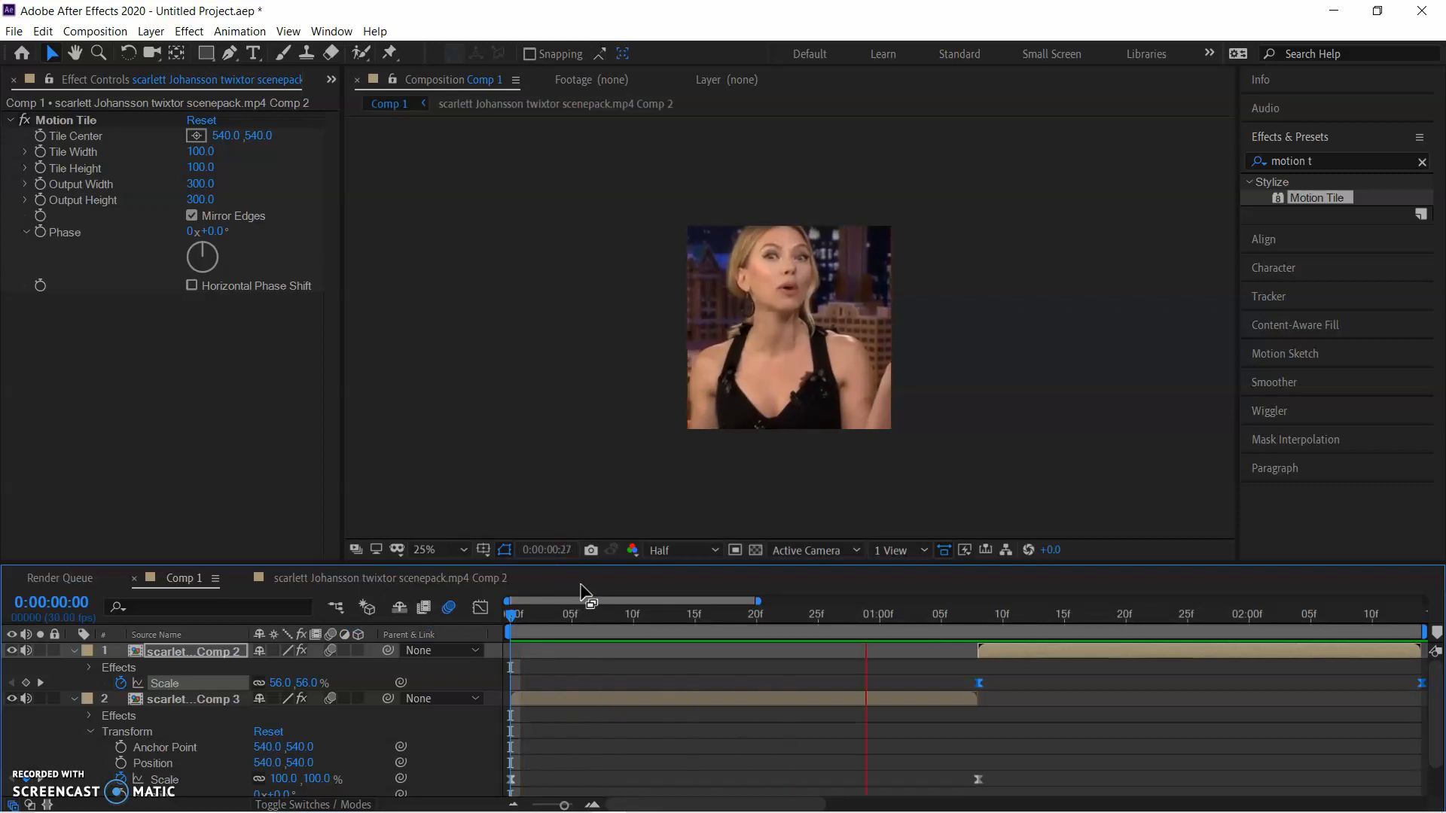
pyautogui.press('space')
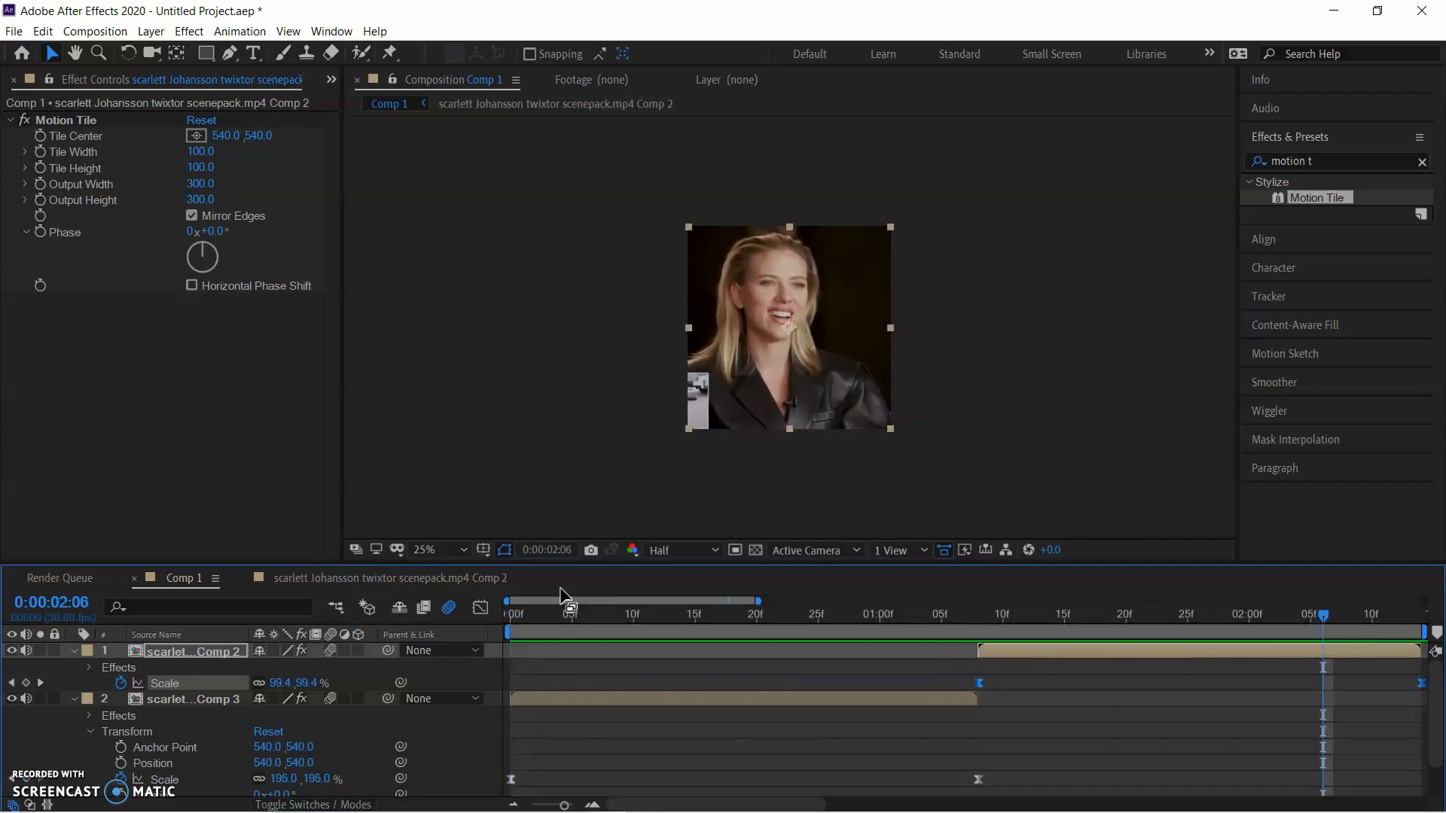